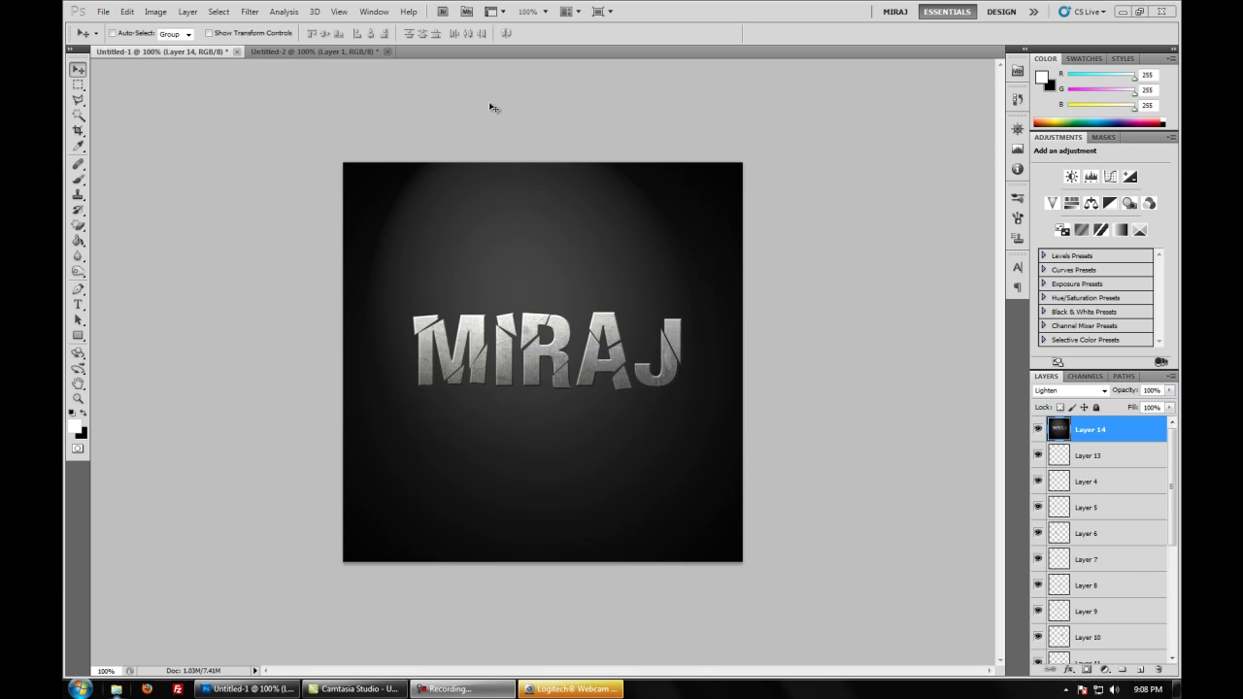
- Create a new 600×600 px document
{"action": "left_click", "coordinate": [106, 14]}
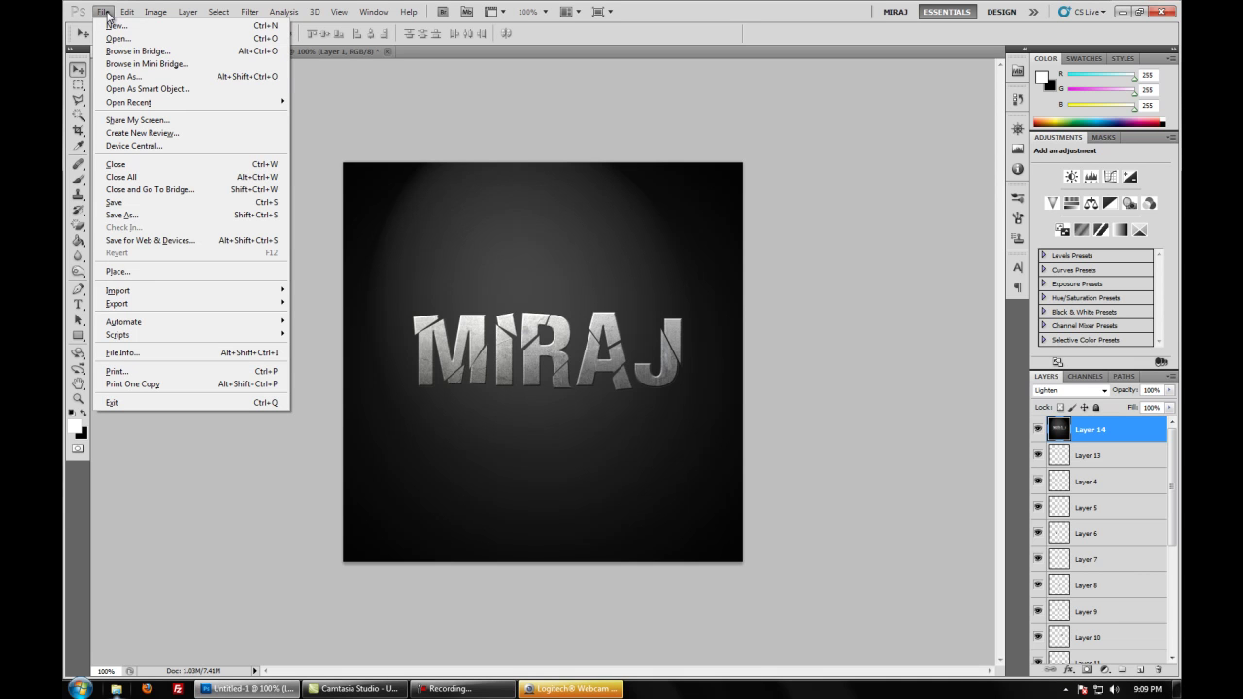
{"action": "left_click", "coordinate": [114, 26]}
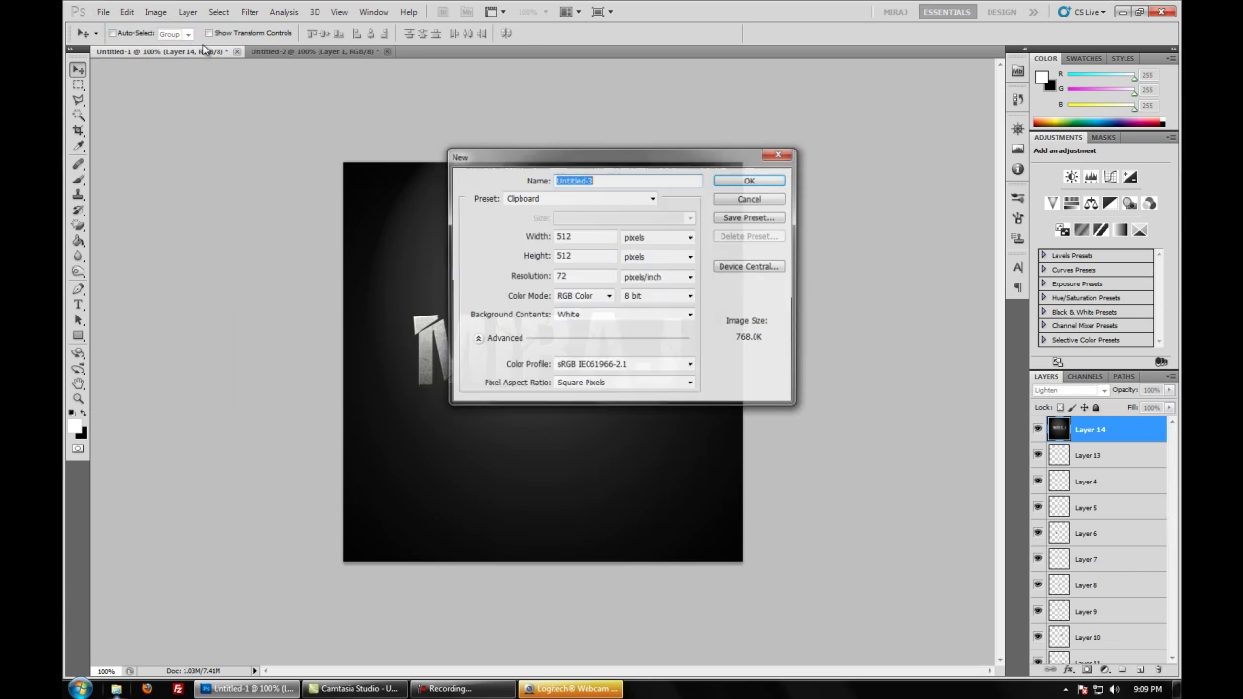
{"action": "double_click", "coordinate": [574, 235]}
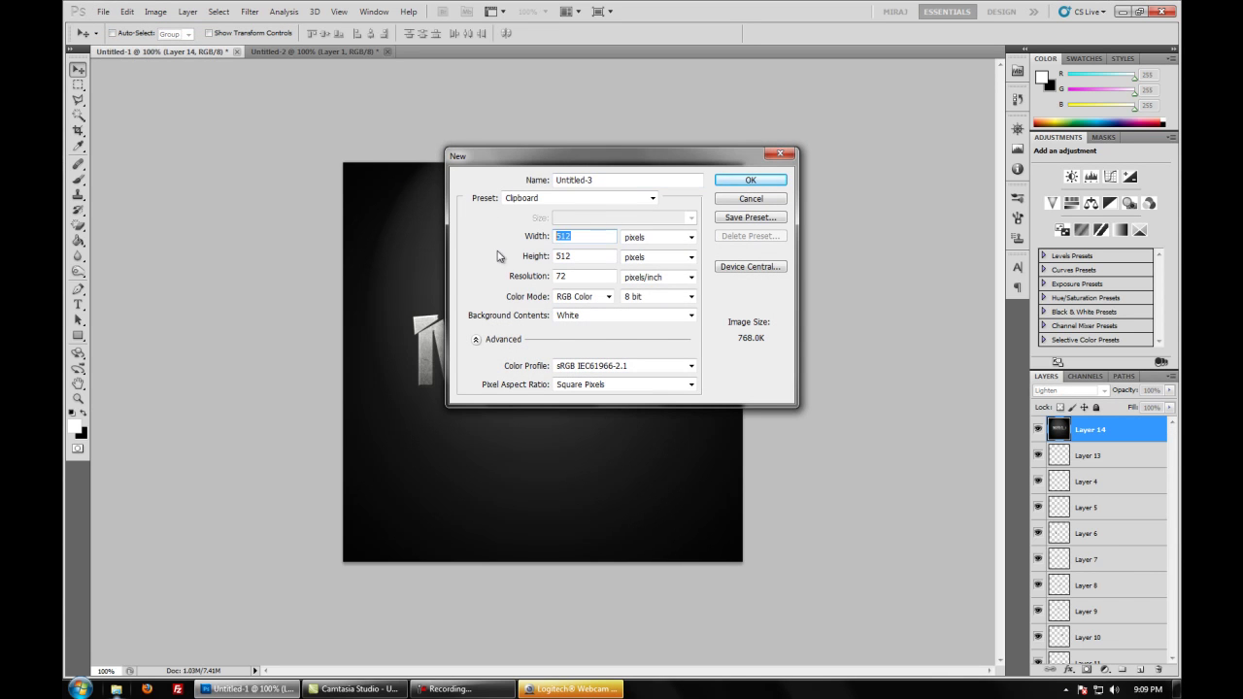
{"action": "type", "text": "600"}
{"action": "key", "text": "Tab"}
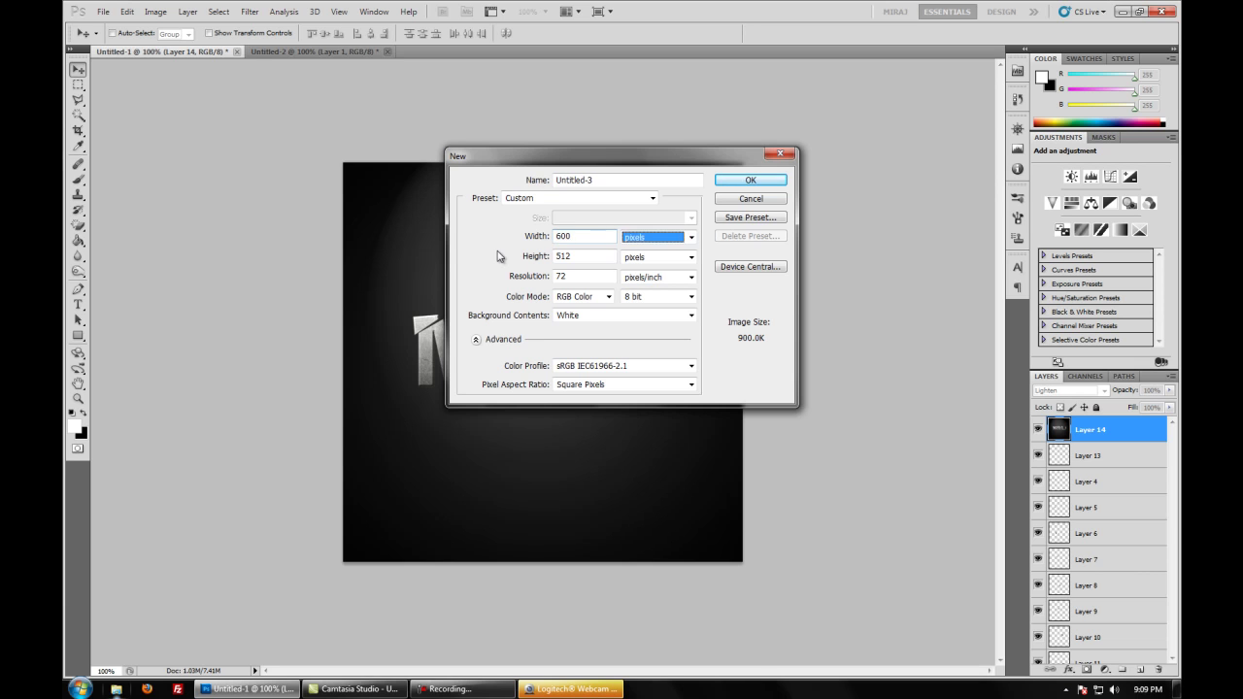
{"action": "key", "text": "Tab"}
{"action": "type", "text": "600"}
{"action": "key", "text": "Return"}
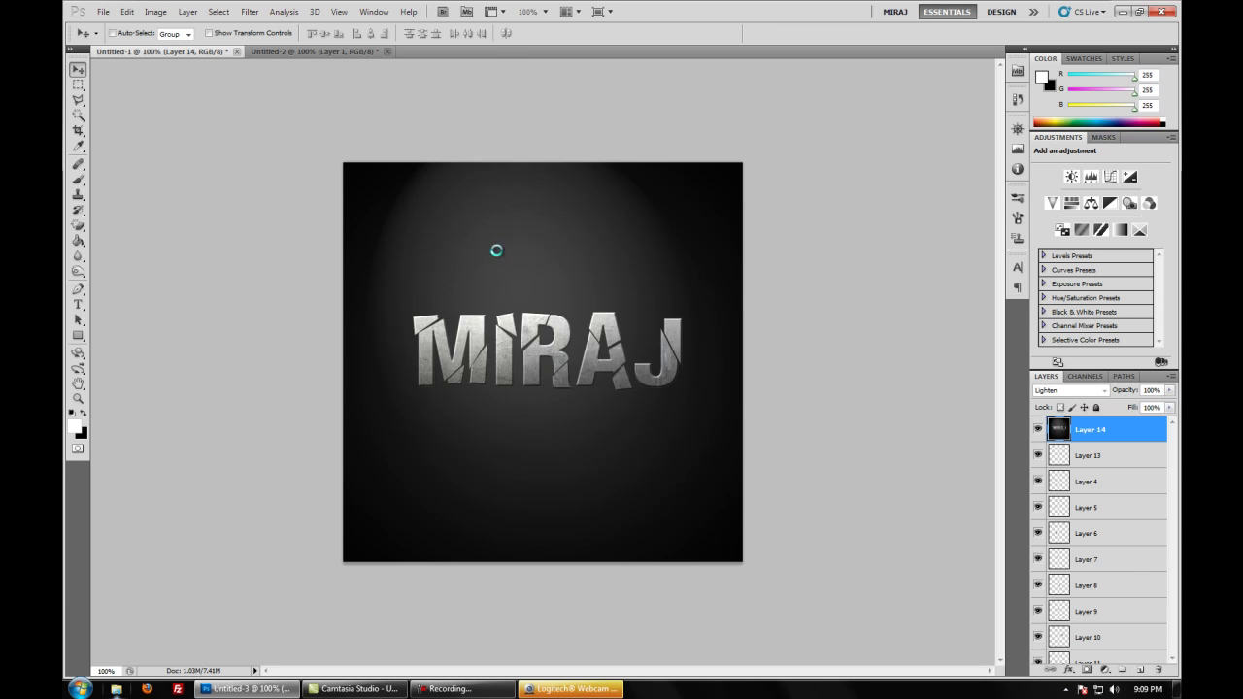
- Fill the background black and add an empty Layer 1 above it
{"action": "left_click", "coordinate": [83, 412]}
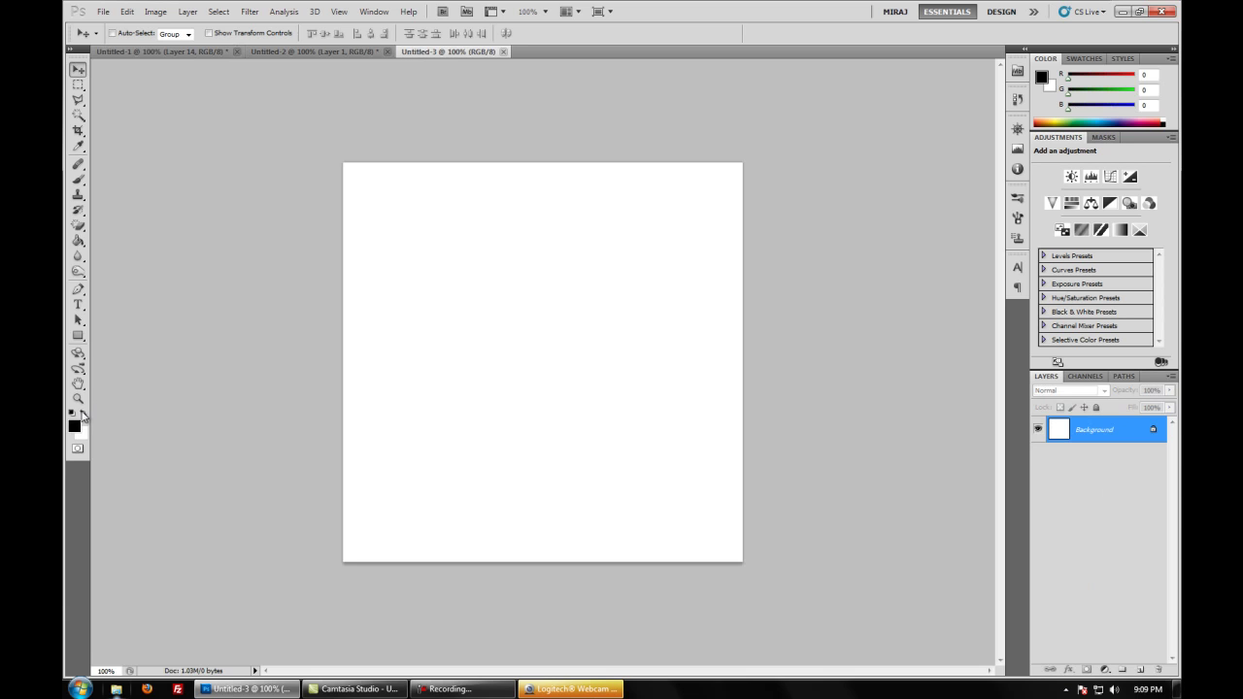
{"action": "left_click", "coordinate": [78, 241]}
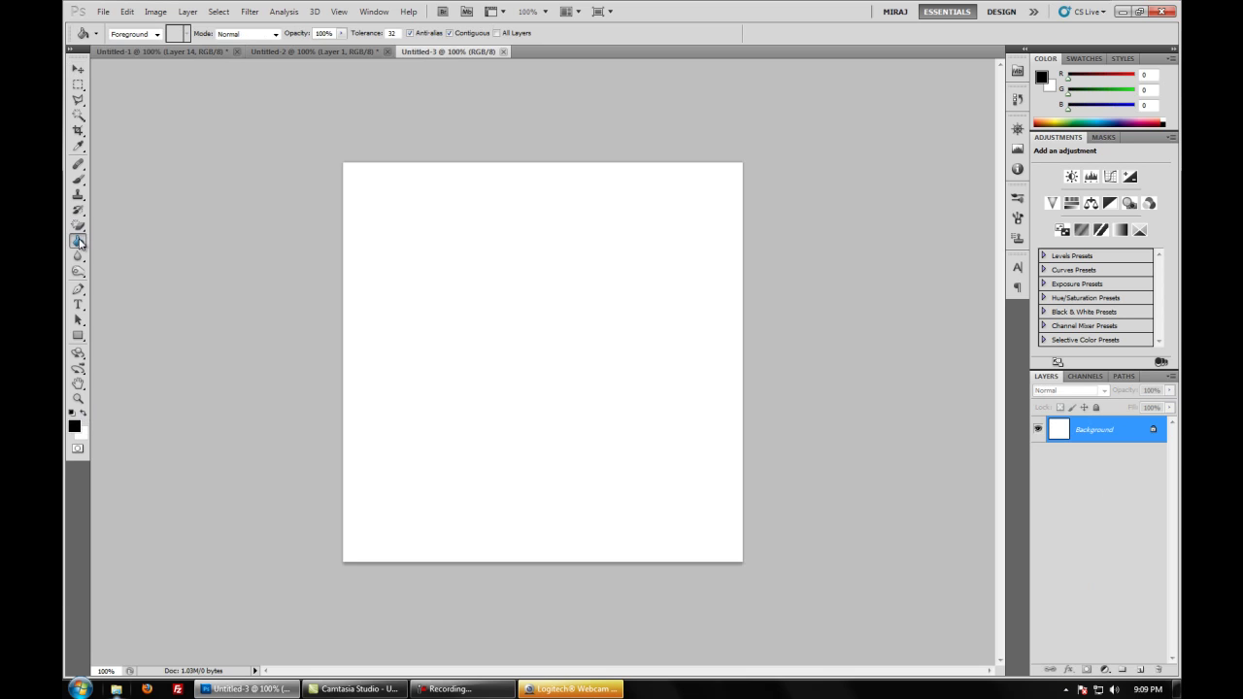
{"action": "left_click", "coordinate": [661, 359]}
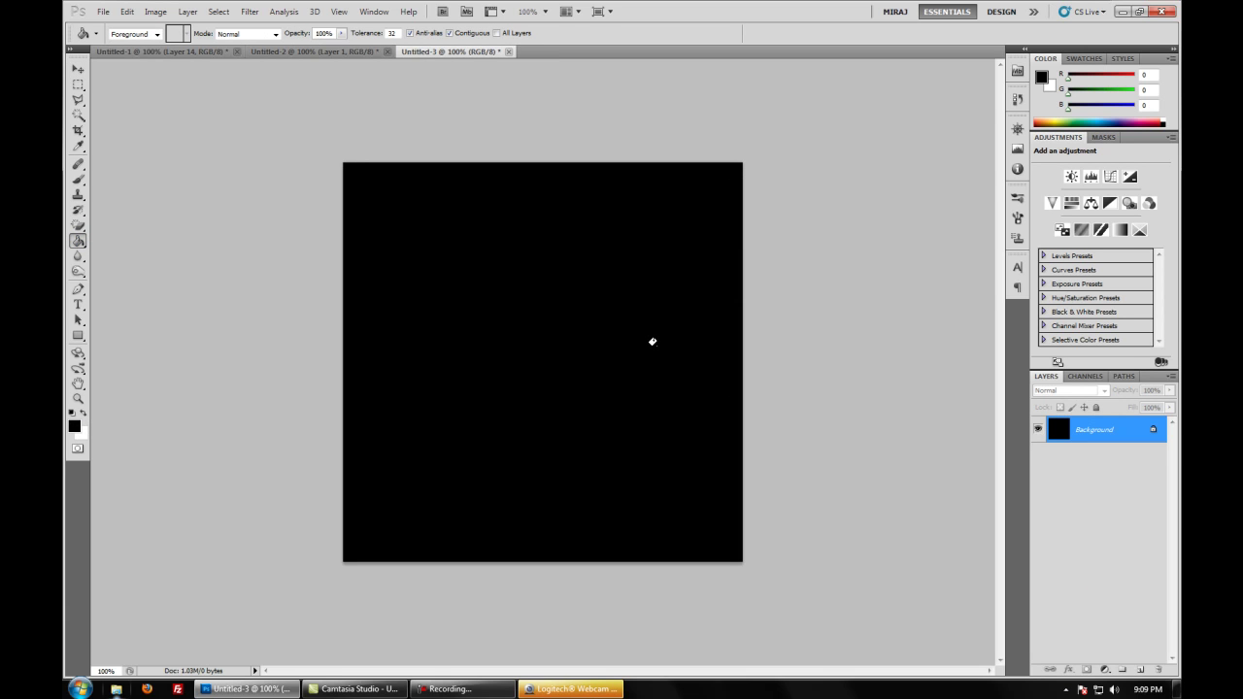
{"action": "left_click", "coordinate": [1142, 672]}
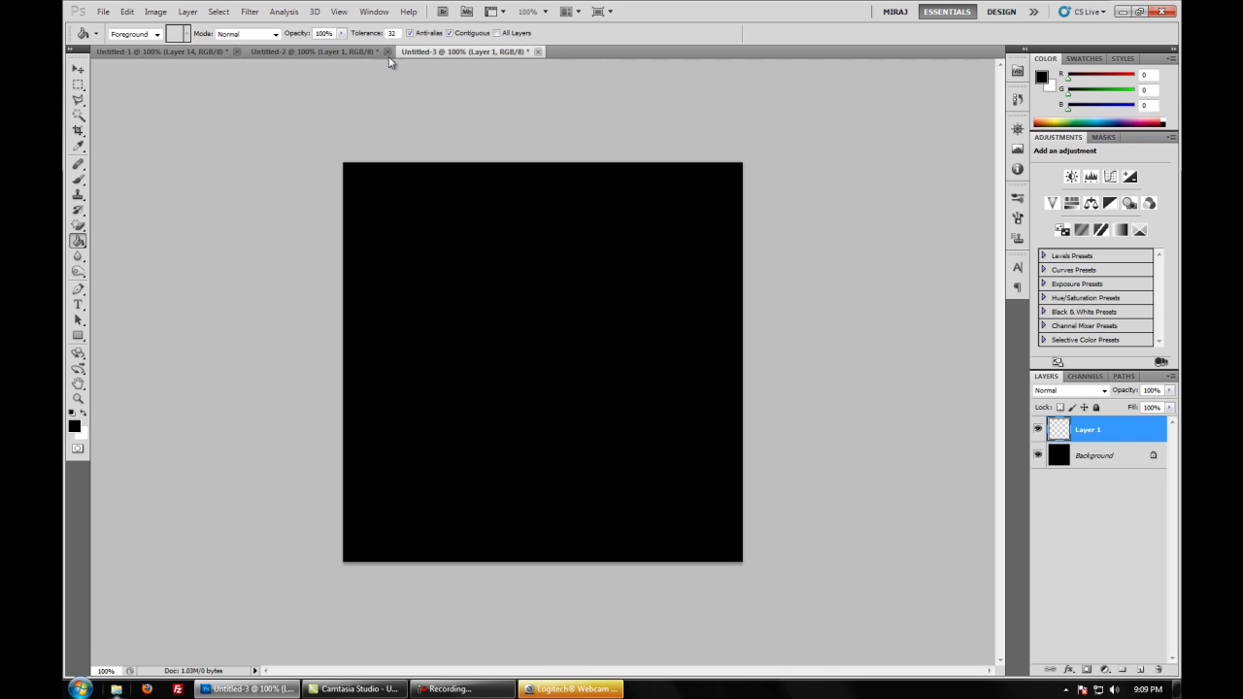
{"action": "left_click", "coordinate": [187, 11]}
{"action": "mouse_move", "coordinate": [194, 32]}
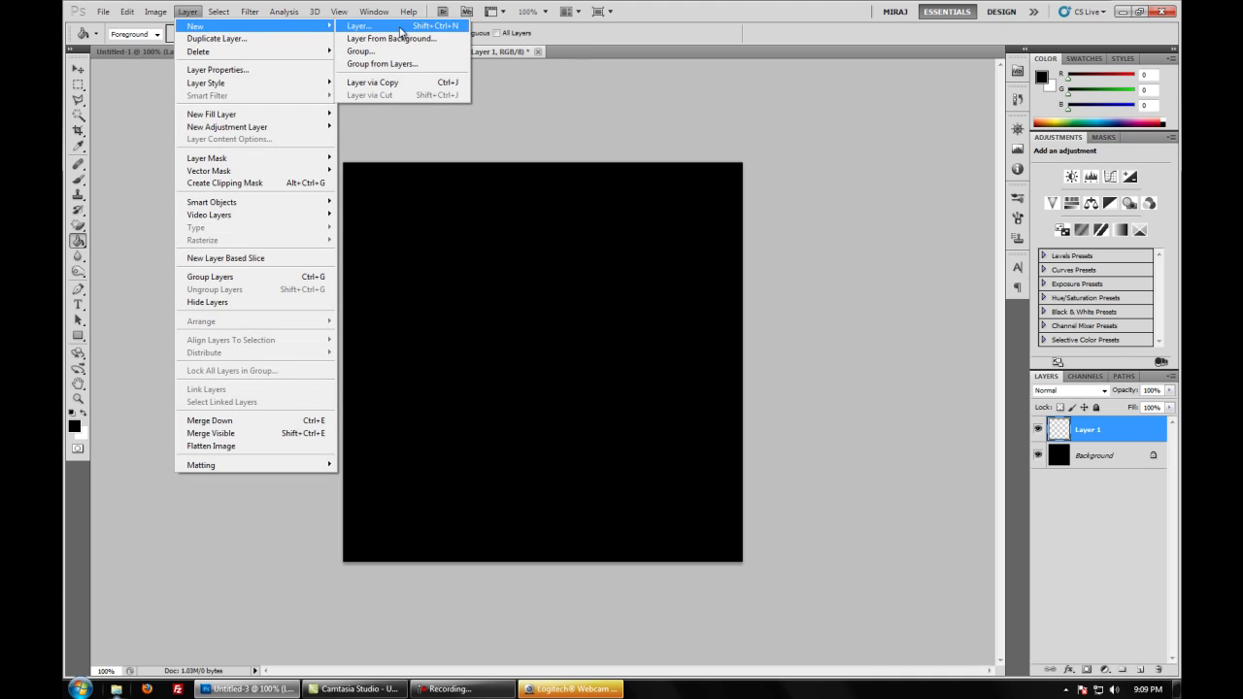
{"action": "left_click", "coordinate": [1124, 443]}
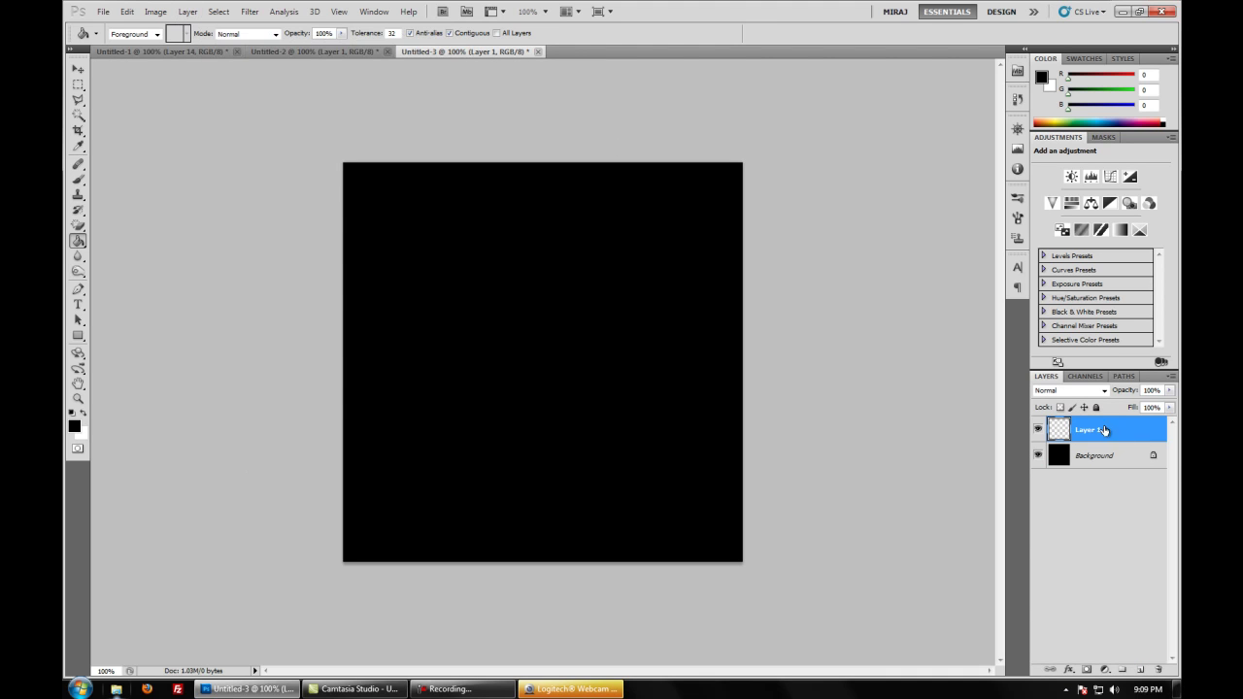
- Paint a soft white glow at the canvas centre with a 775 px, 0%-hardness brush
{"action": "left_click", "coordinate": [80, 182]}
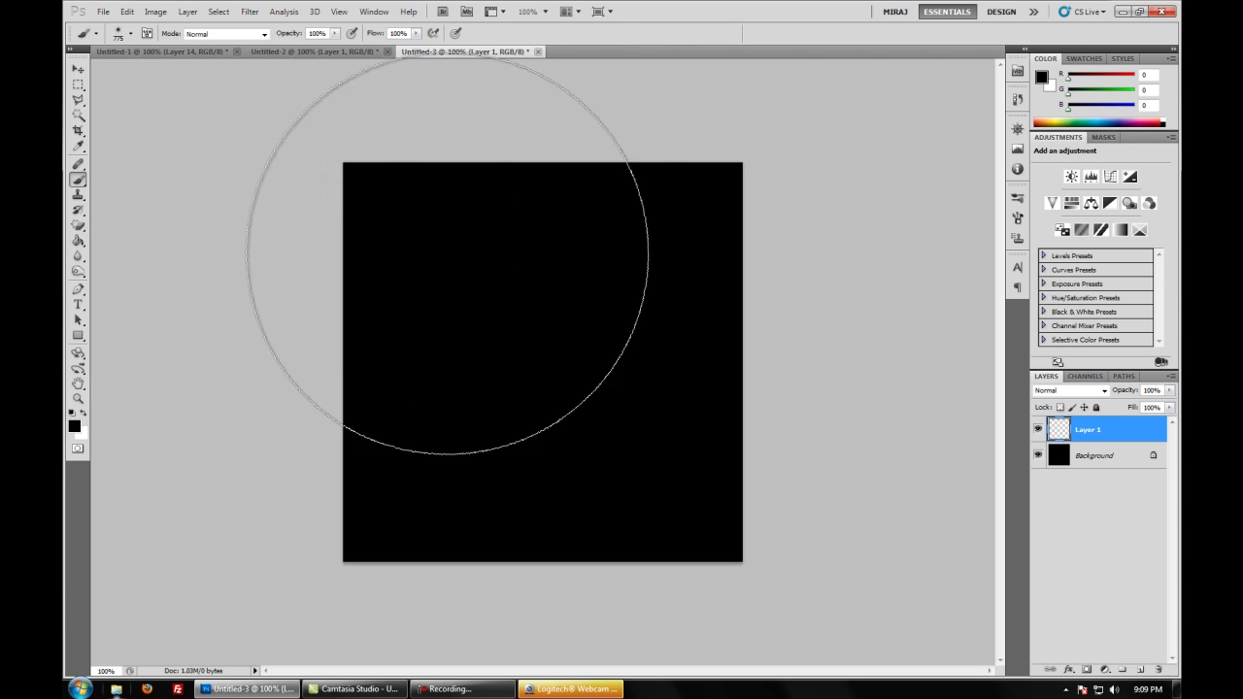
{"action": "right_click", "coordinate": [537, 318]}
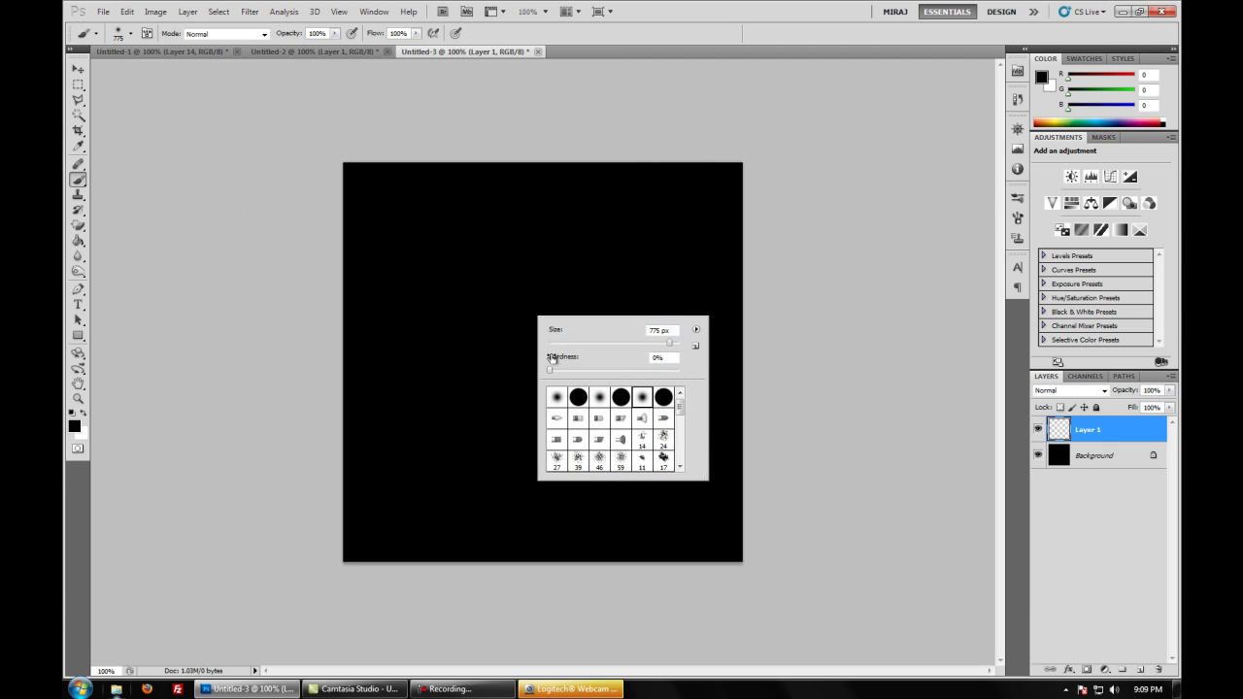
{"action": "left_click", "coordinate": [961, 371]}
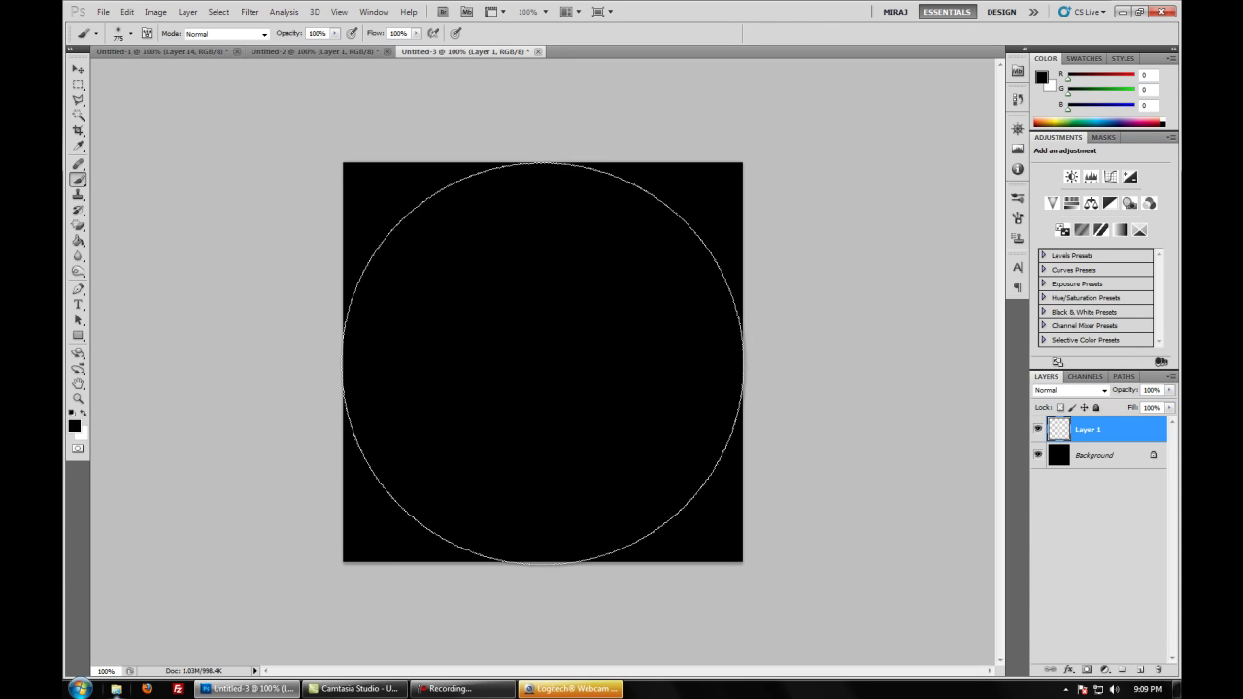
{"action": "left_click", "coordinate": [83, 414]}
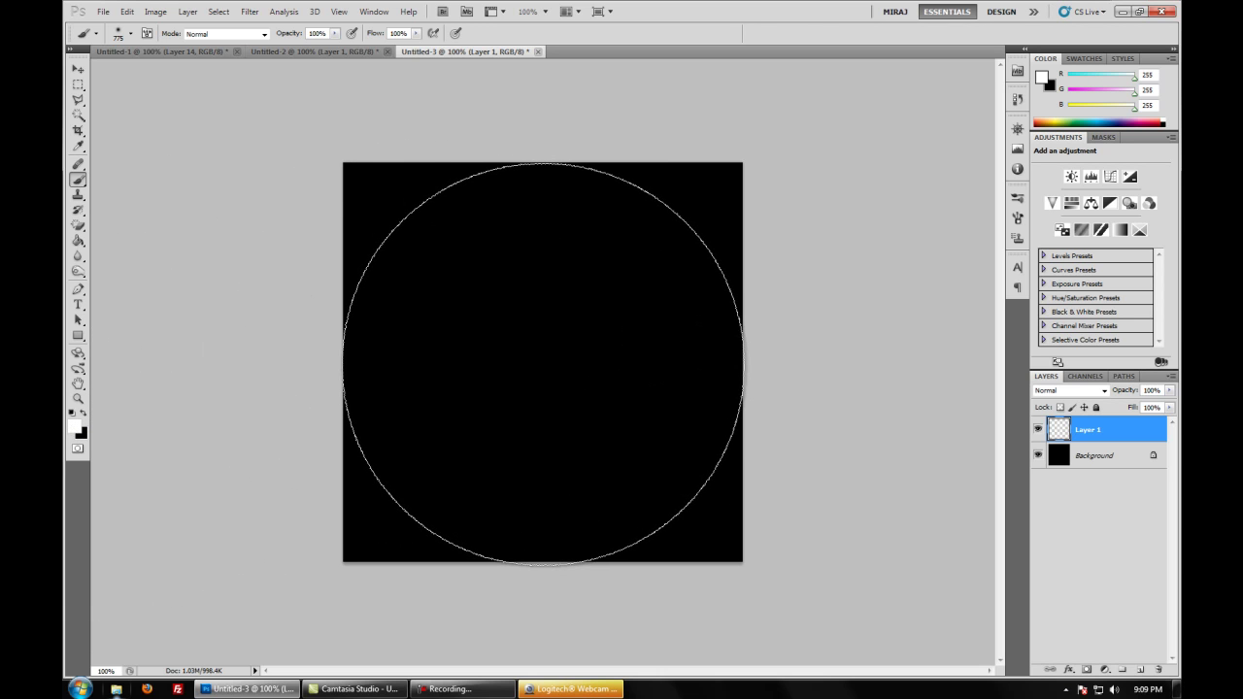
{"action": "left_click", "coordinate": [543, 363]}
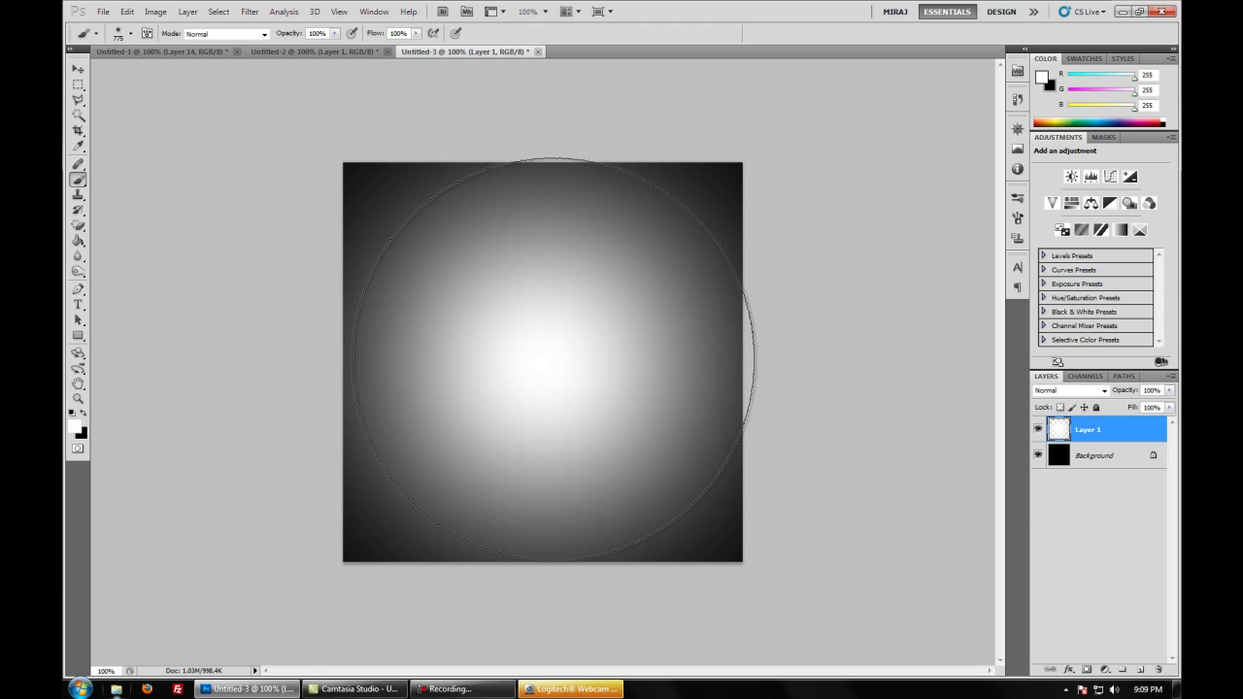
- Fade the glow layer to about 23% opacity and merge it down into the Background
{"action": "left_click", "coordinate": [1170, 390]}
{"action": "left_click_drag", "start_coordinate": [1173, 406], "coordinate": [1117, 398]}
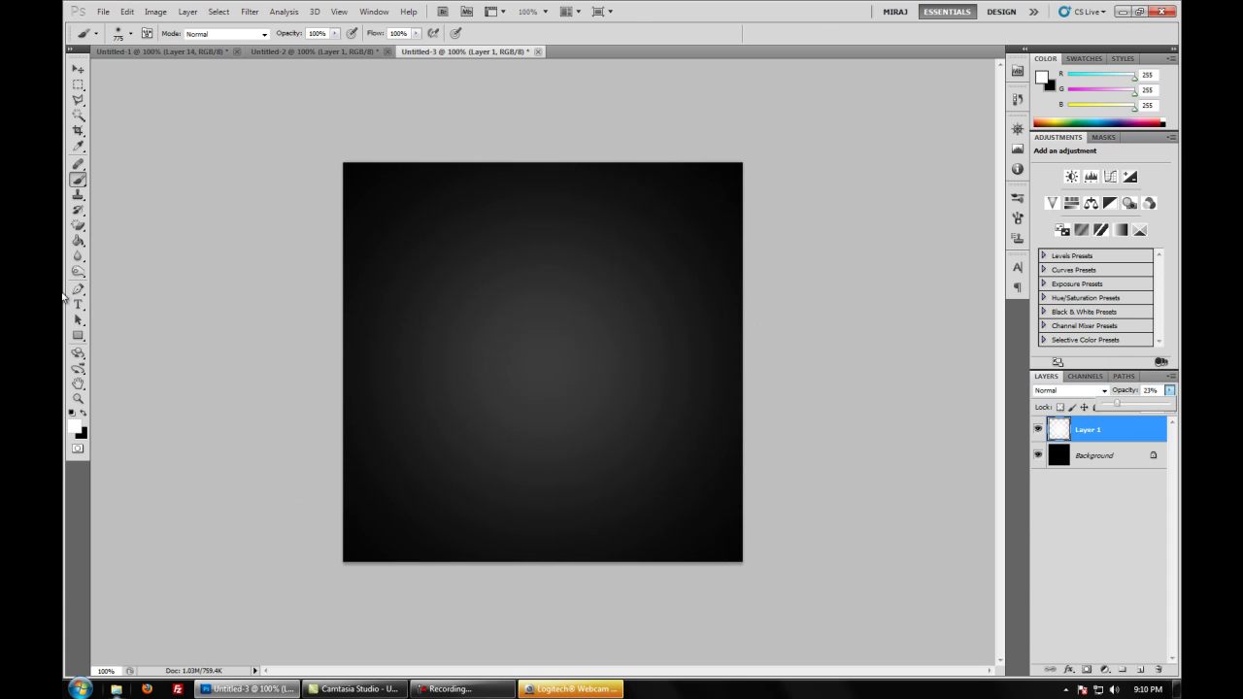
{"action": "left_click", "coordinate": [79, 305]}
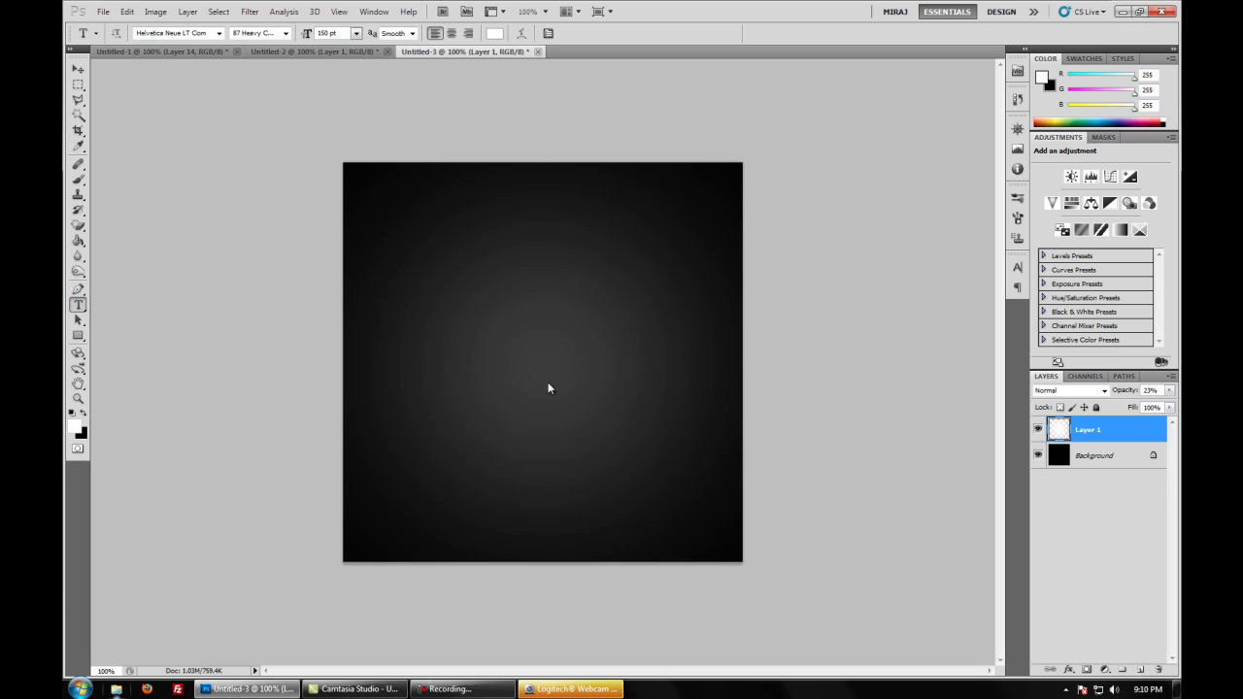
{"action": "right_click", "coordinate": [1093, 434]}
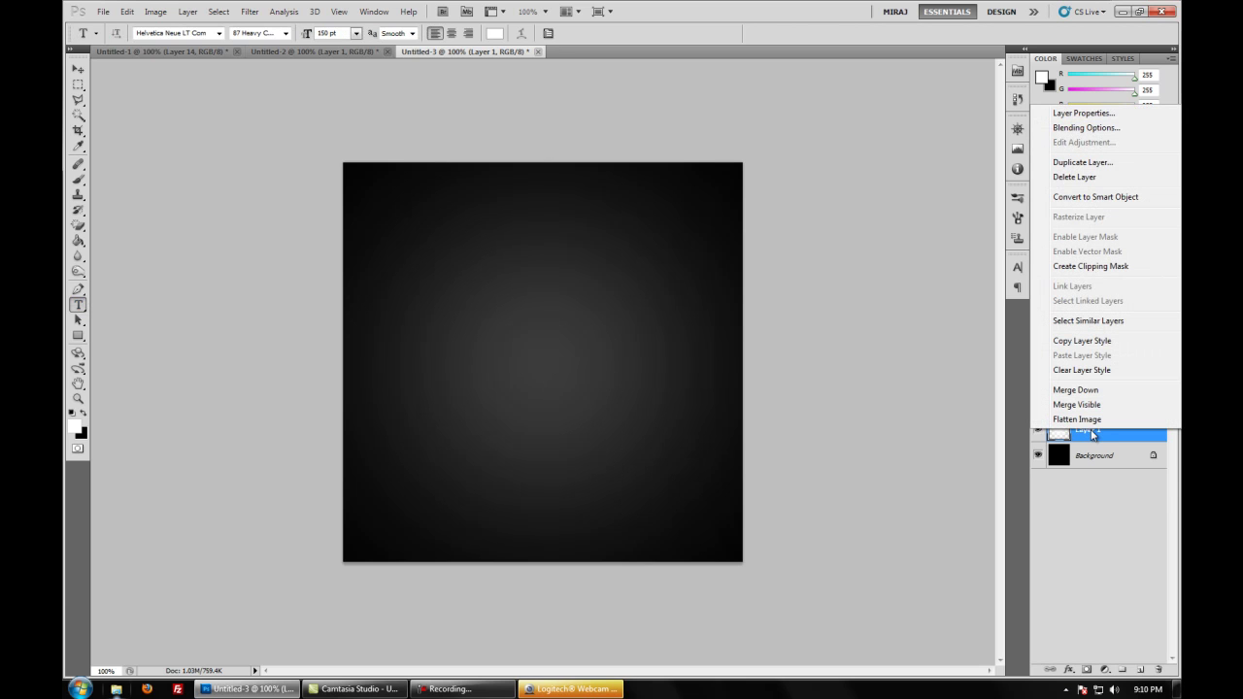
{"action": "left_click", "coordinate": [1077, 390]}
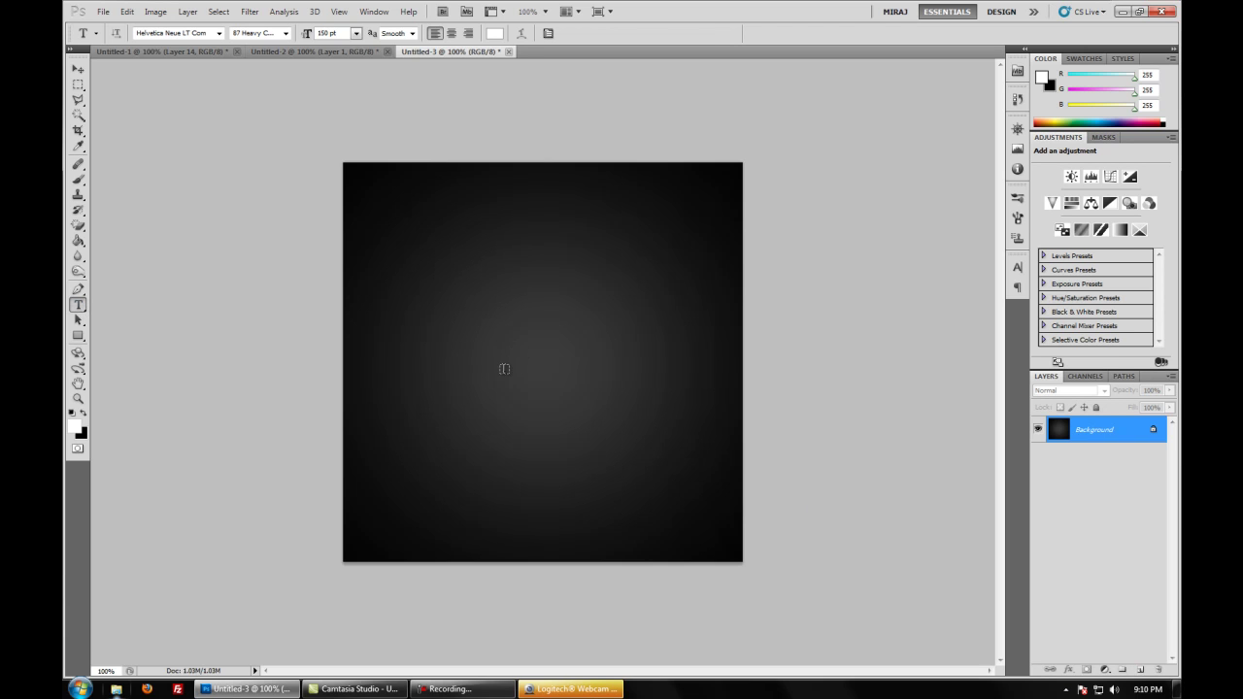
- Type 'Miraj' and move the text to the centre of the canvas
{"action": "left_click", "coordinate": [504, 369]}
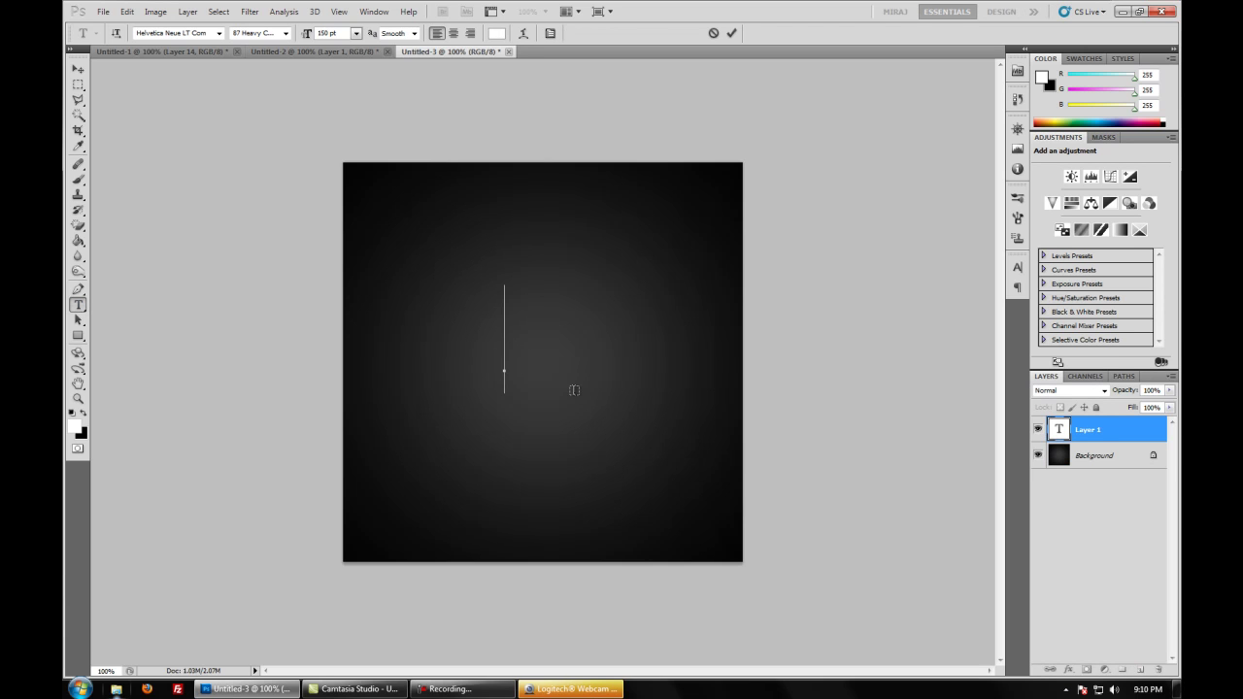
{"action": "type", "text": "Miraj"}
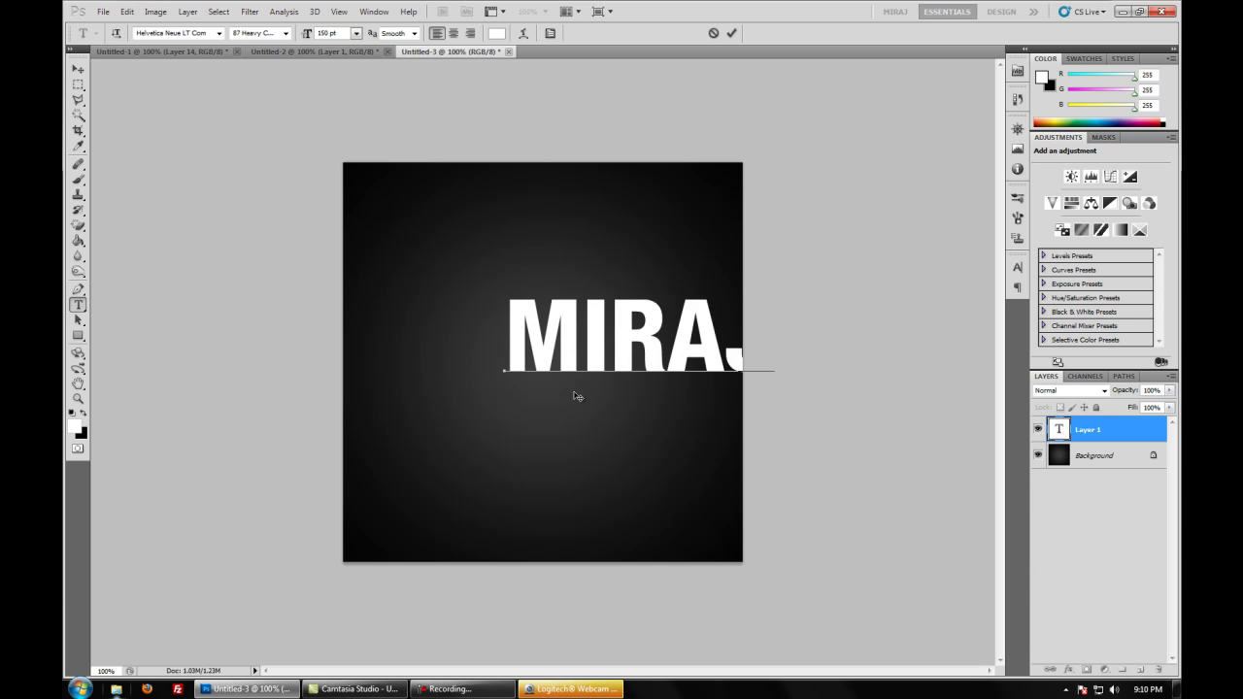
{"action": "key", "text": "ctrl+Return"}
{"action": "key", "text": "v"}
{"action": "left_click_drag", "start_coordinate": [550, 254], "coordinate": [455, 288]}
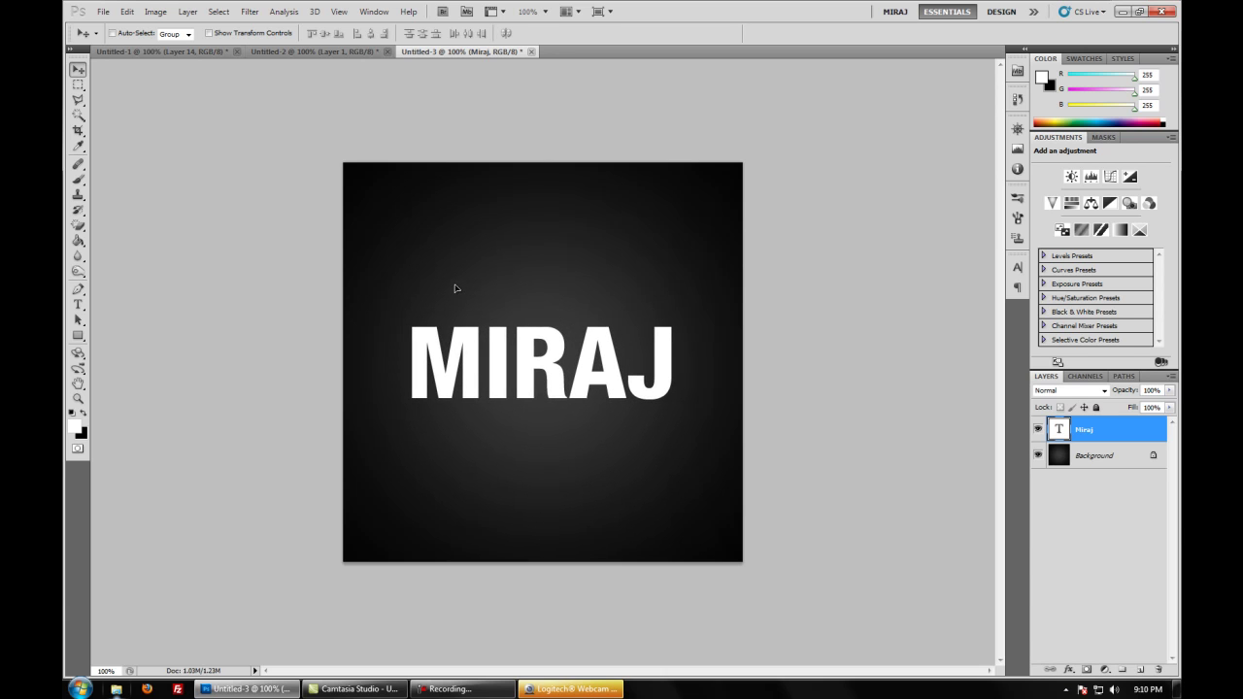
- Change the MIRAJ text colour to a mid gray
{"action": "double_click", "coordinate": [1061, 429]}
{"action": "left_click", "coordinate": [496, 33]}
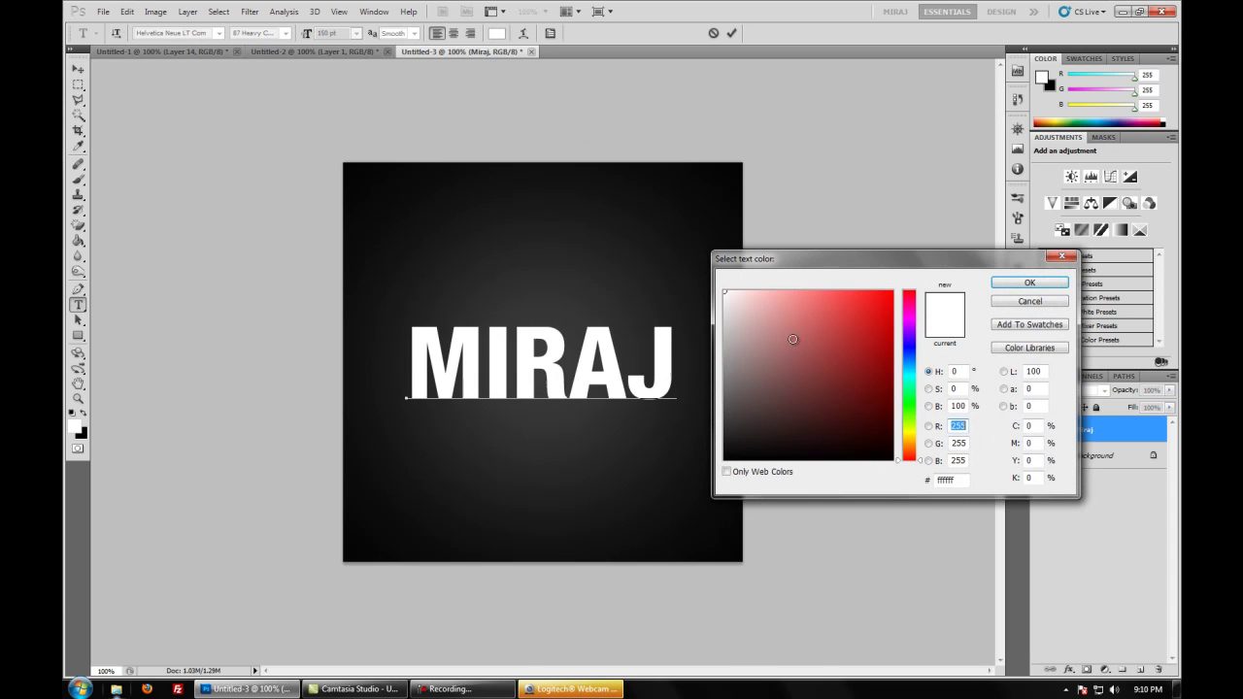
{"action": "mouse_move", "coordinate": [776, 381]}
{"action": "left_mouse_down"}
{"action": "mouse_move", "coordinate": [718, 349]}
{"action": "mouse_move", "coordinate": [727, 379]}
{"action": "mouse_move", "coordinate": [739, 360]}
{"action": "mouse_move", "coordinate": [727, 369]}
{"action": "mouse_move", "coordinate": [716, 352]}
{"action": "mouse_move", "coordinate": [725, 371]}
{"action": "mouse_move", "coordinate": [571, 392]}
{"action": "mouse_move", "coordinate": [554, 408]}
{"action": "mouse_move", "coordinate": [575, 333]}
{"action": "left_mouse_up"}
{"action": "left_click_drag", "start_coordinate": [731, 408], "coordinate": [723, 363]}
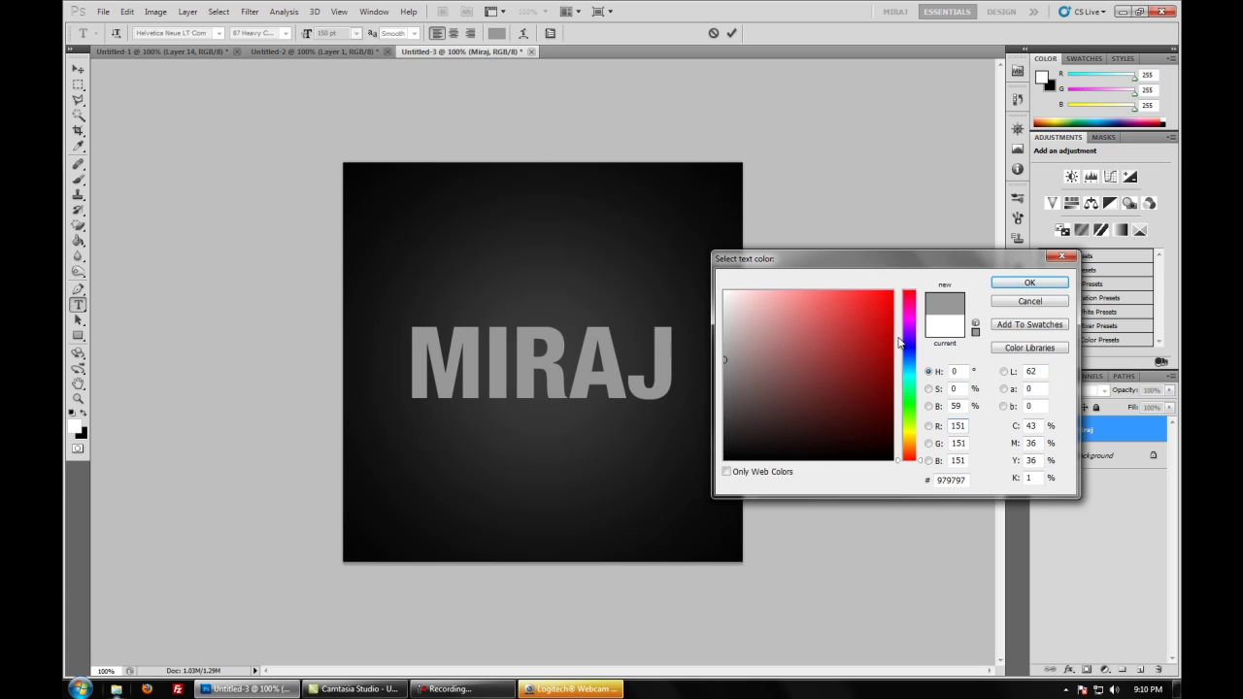
{"action": "left_click", "coordinate": [1029, 283]}
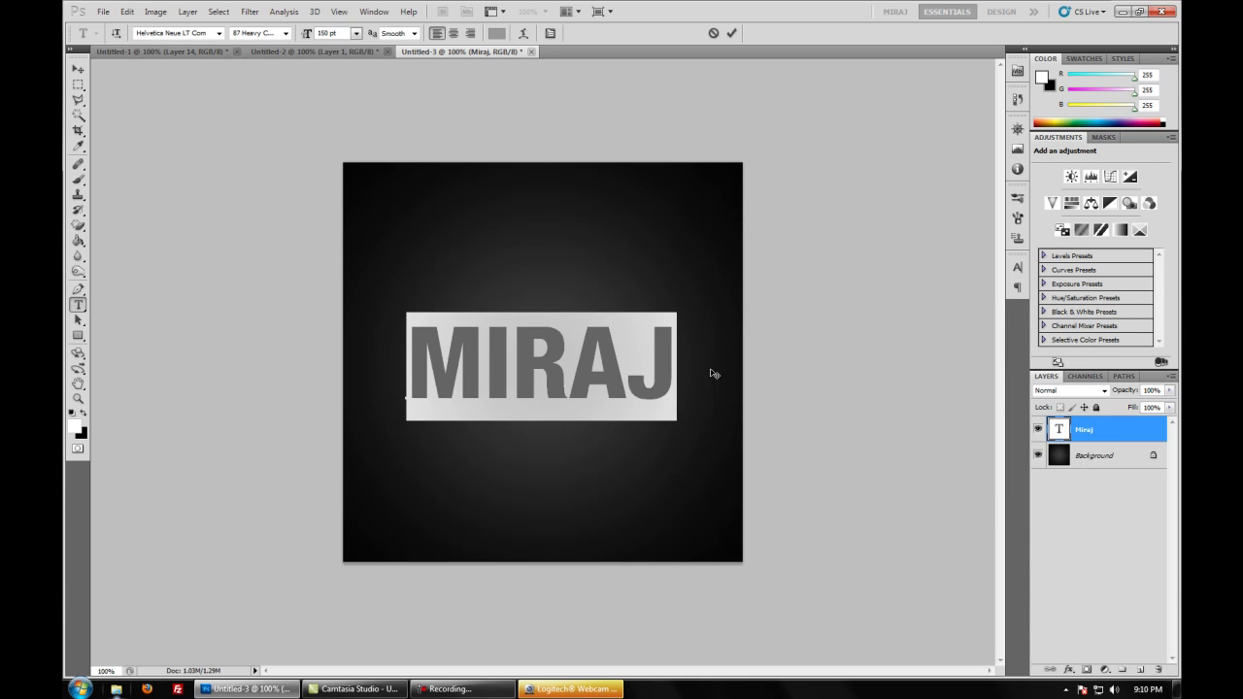
{"action": "key", "text": "ctrl+Return"}
- Add a stroke to the MIRAJ layer style in dark gray #3a3a3a, sampled from the canvas
{"action": "key", "text": "v"}
{"action": "right_click", "coordinate": [1115, 436]}
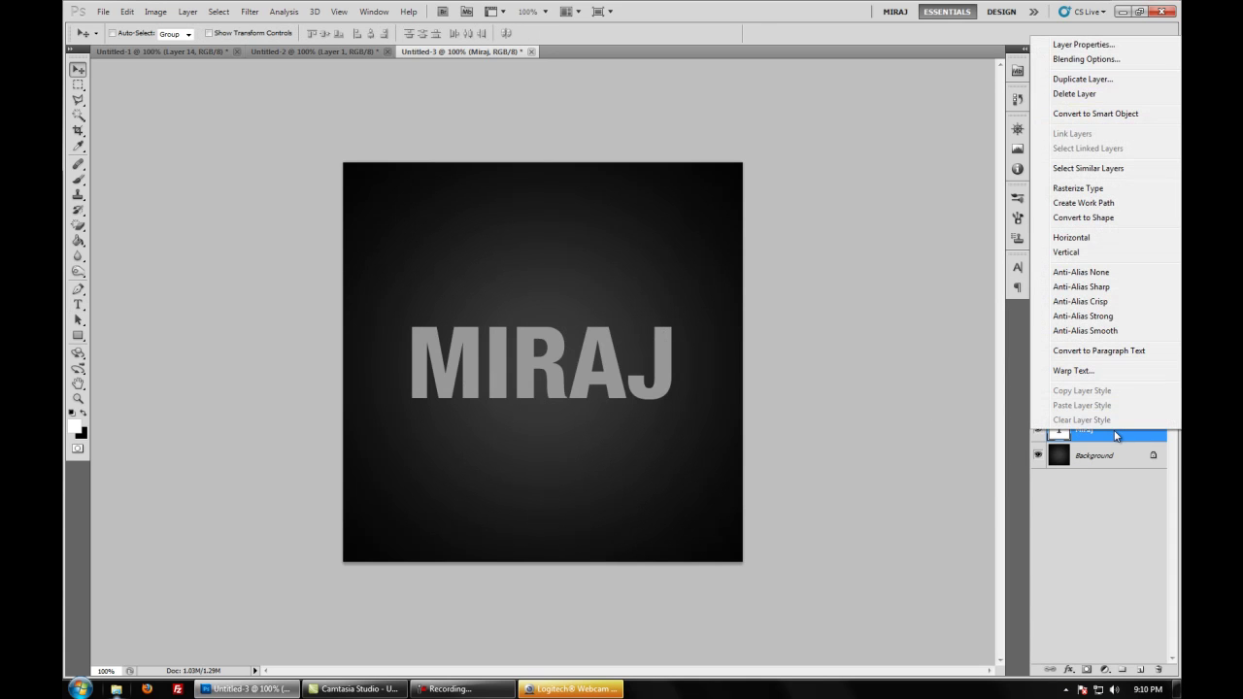
{"action": "left_click", "coordinate": [1100, 63]}
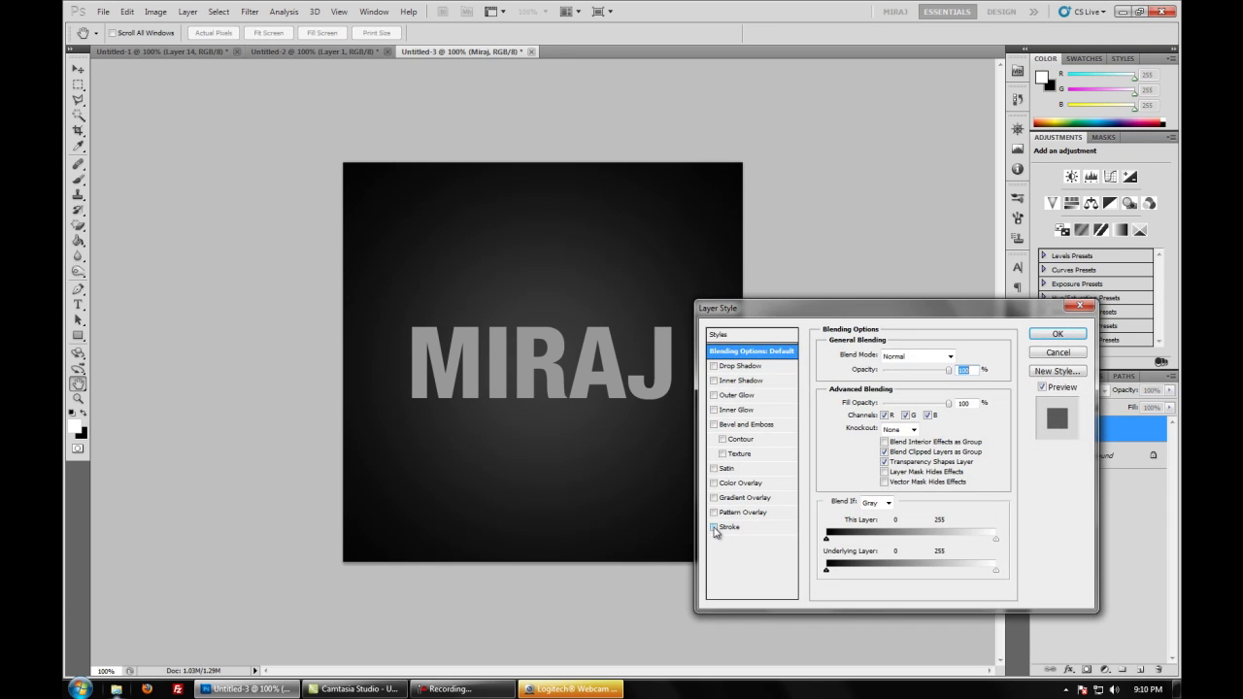
{"action": "left_click", "coordinate": [714, 528]}
{"action": "left_click", "coordinate": [753, 532]}
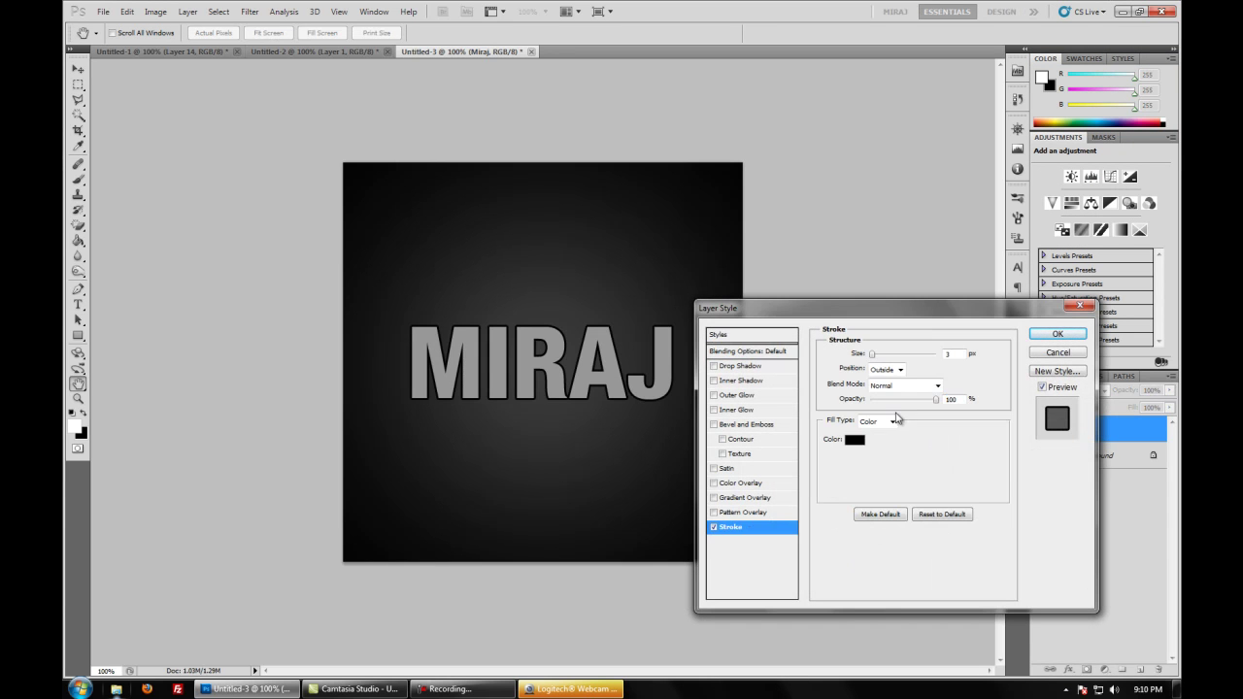
{"action": "left_click", "coordinate": [854, 439]}
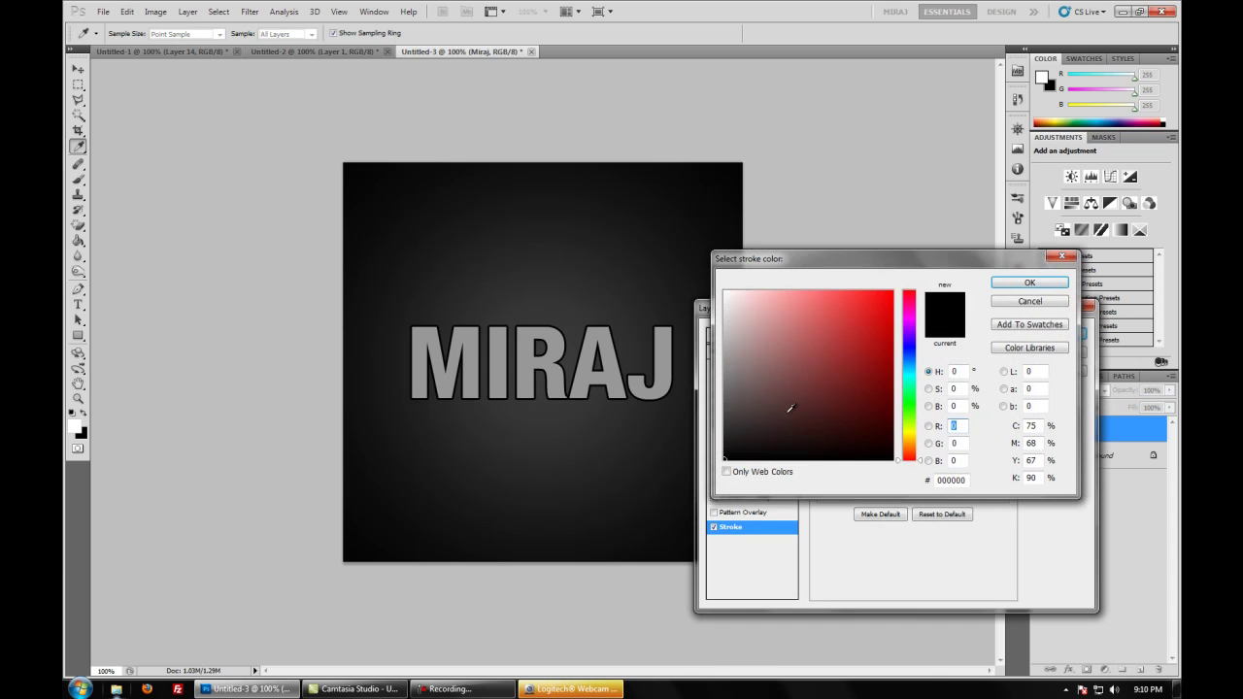
{"action": "left_click", "coordinate": [541, 380]}
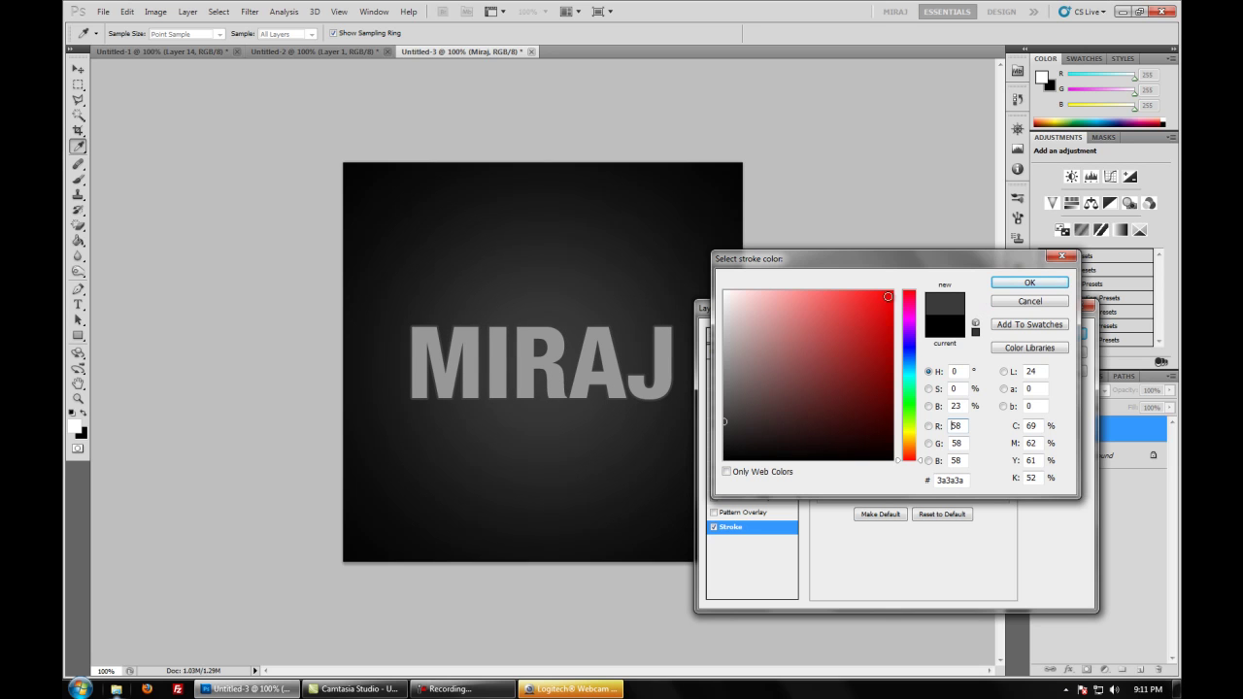
{"action": "left_click", "coordinate": [1015, 285]}
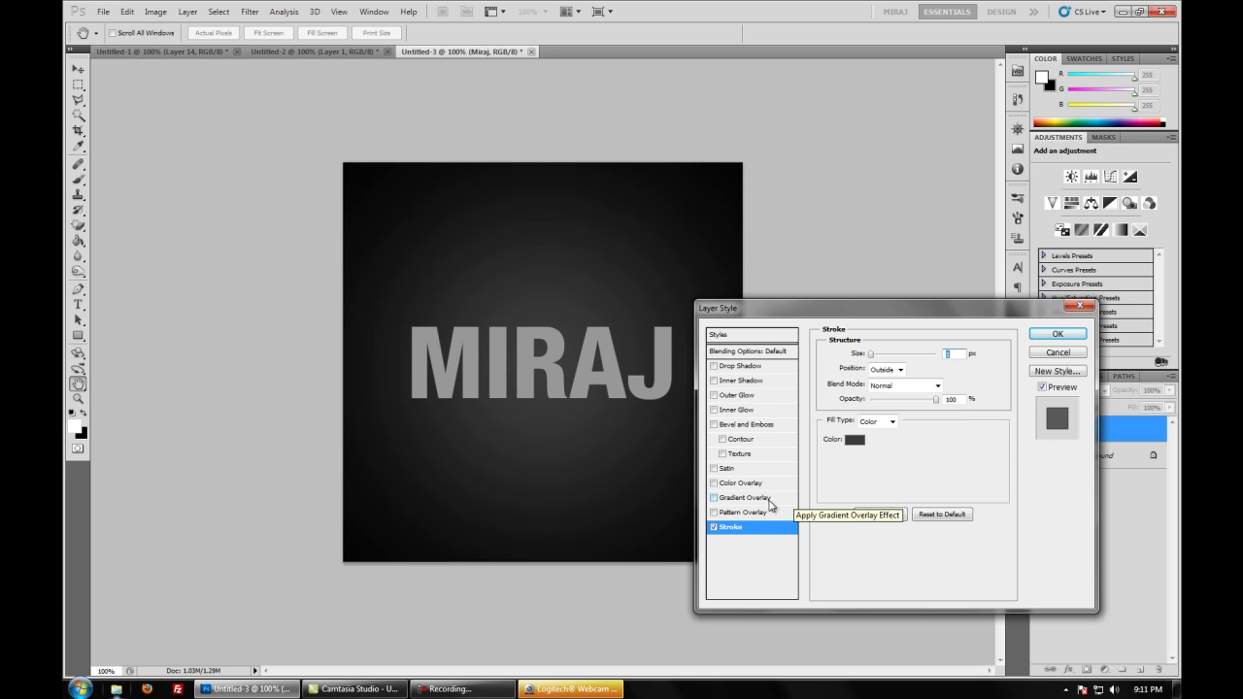
- Add a gradient overlay to MIRAJ using the Black, White preset
{"action": "left_click", "coordinate": [715, 499]}
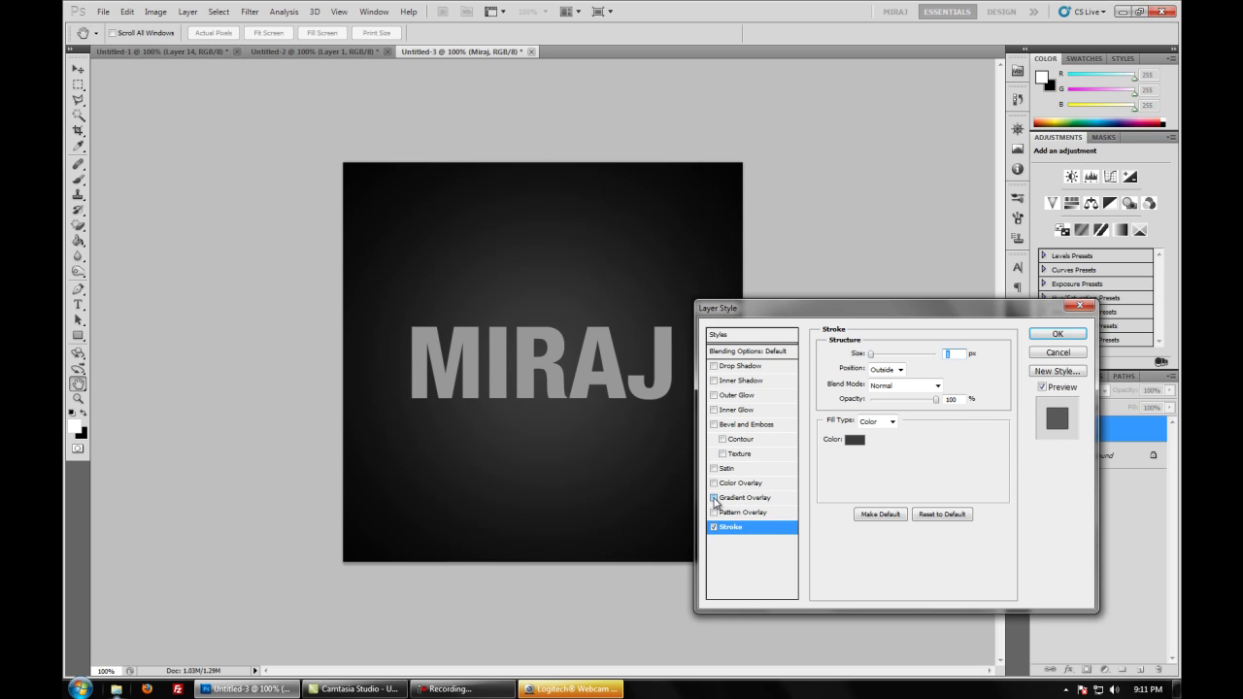
{"action": "left_click", "coordinate": [741, 498]}
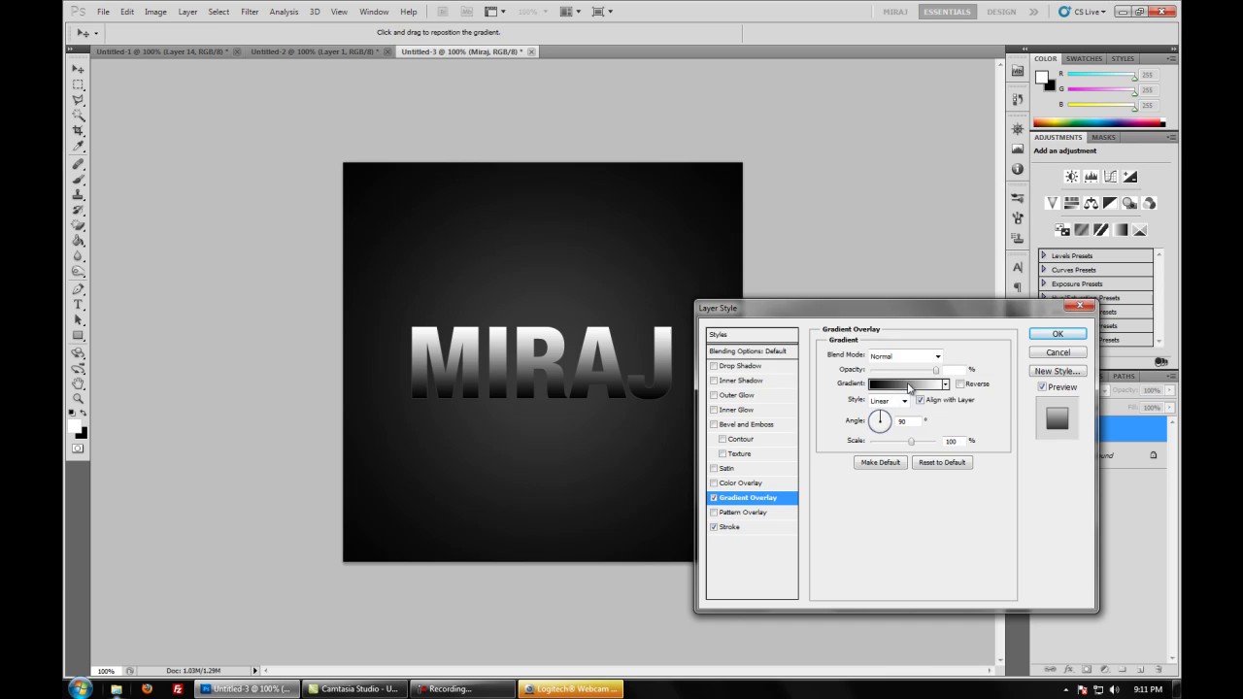
{"action": "left_click", "coordinate": [909, 385]}
{"action": "left_click", "coordinate": [998, 177]}
{"action": "left_click", "coordinate": [891, 388]}
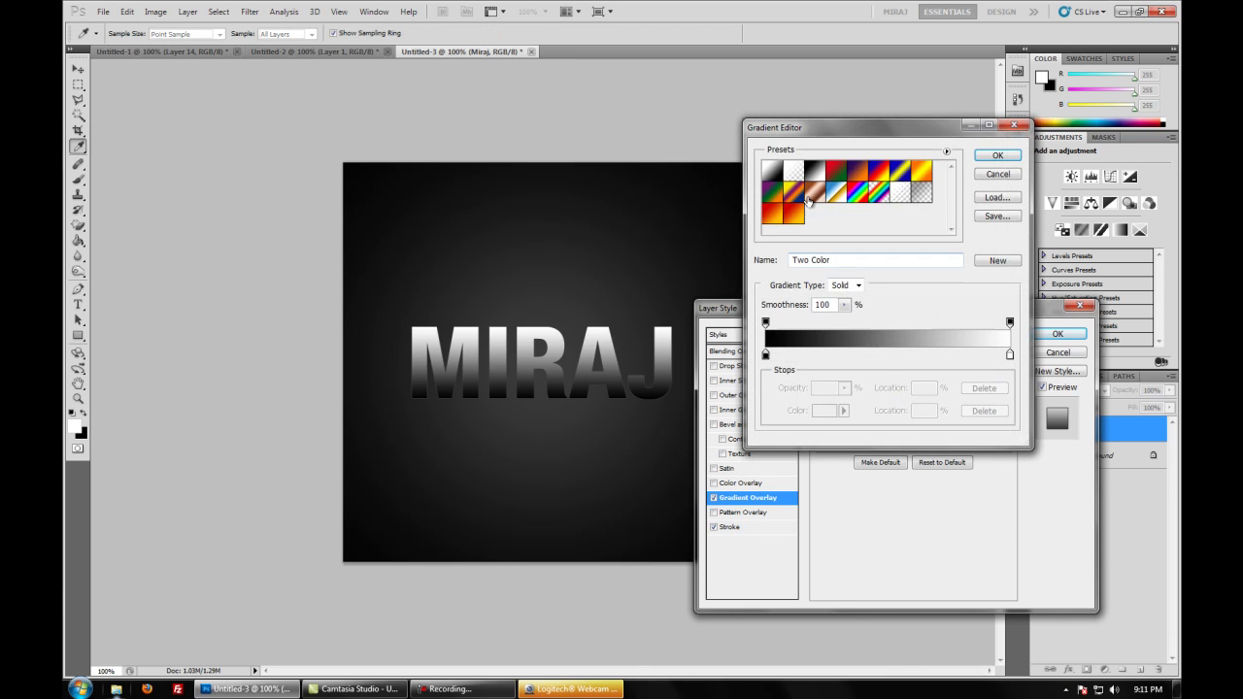
{"action": "left_click", "coordinate": [815, 175]}
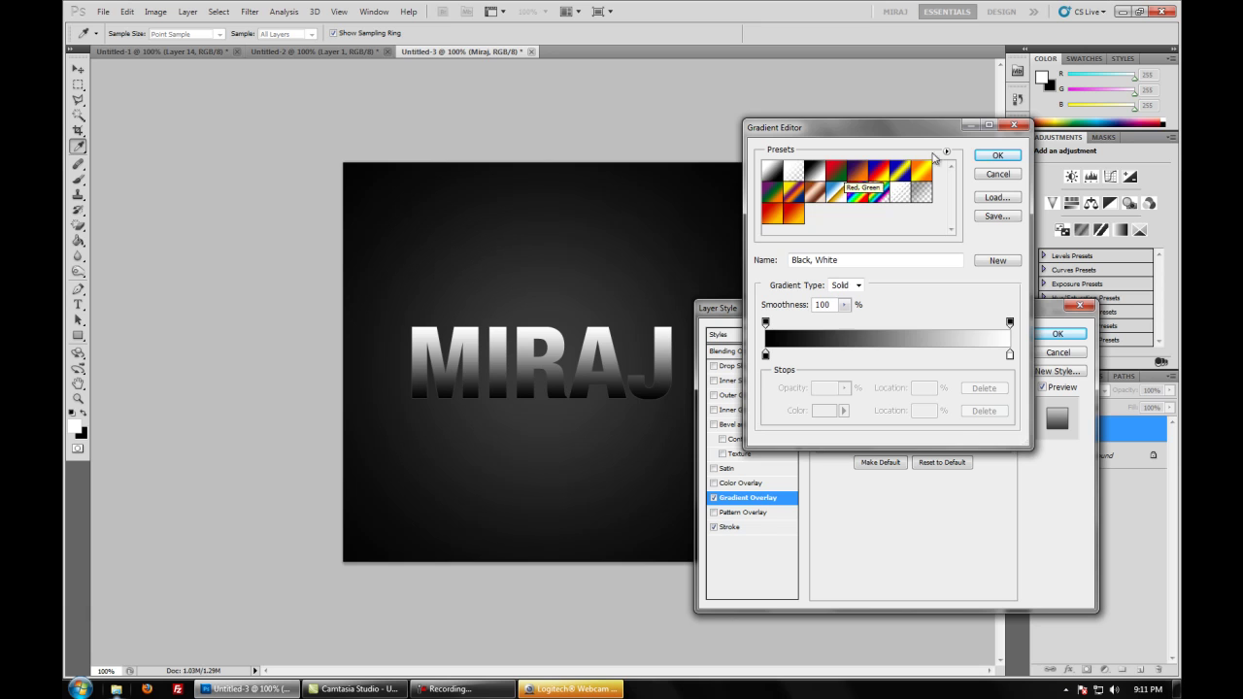
{"action": "left_click", "coordinate": [997, 156]}
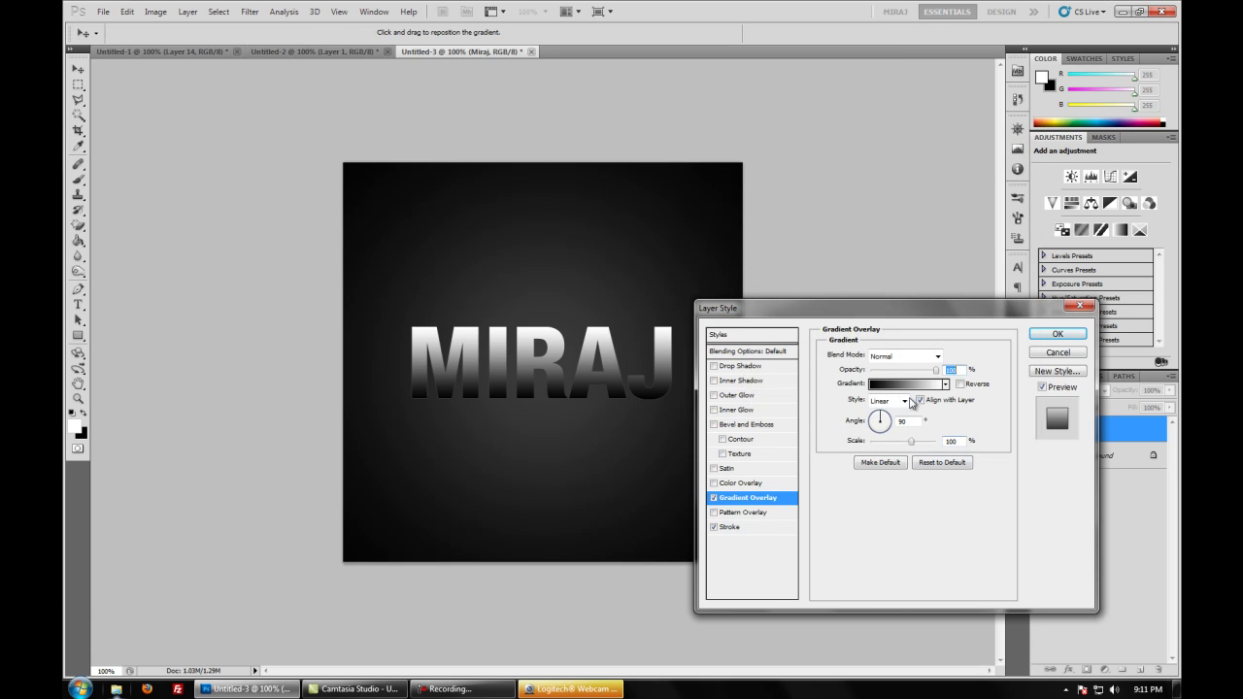
- Set the gradient overlay to Soft Light at 150% scale and reposition it over the letters
{"action": "left_click", "coordinate": [903, 358]}
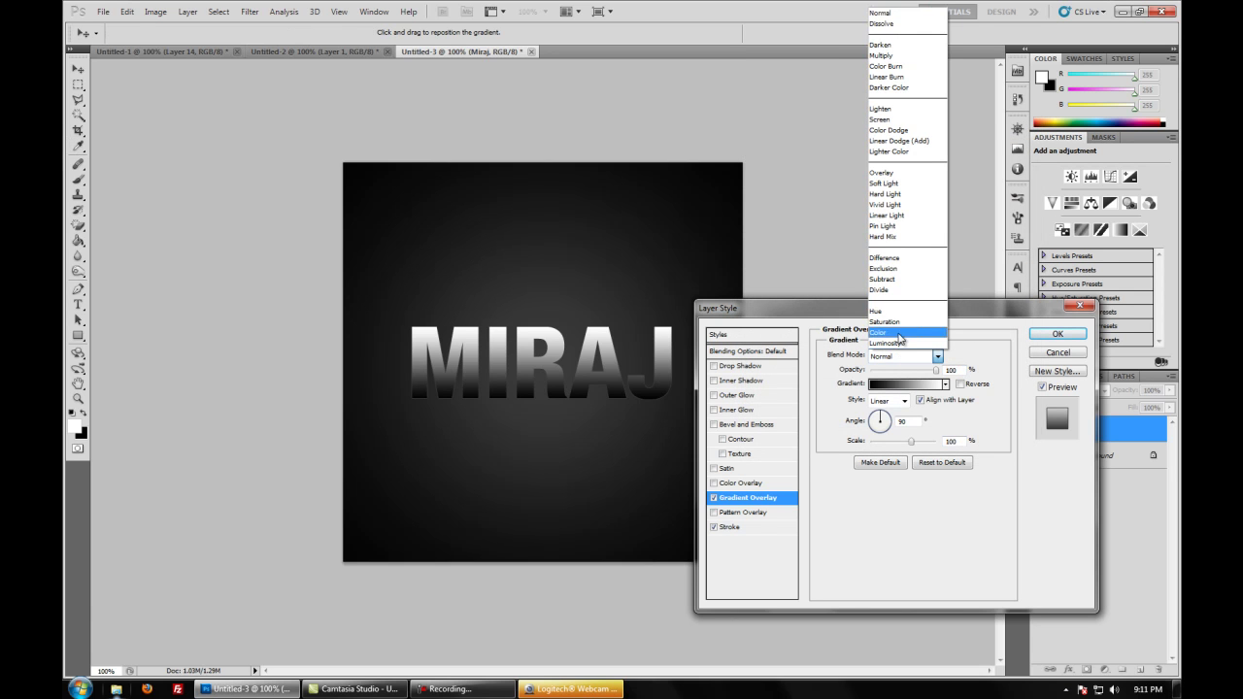
{"action": "left_click", "coordinate": [886, 184]}
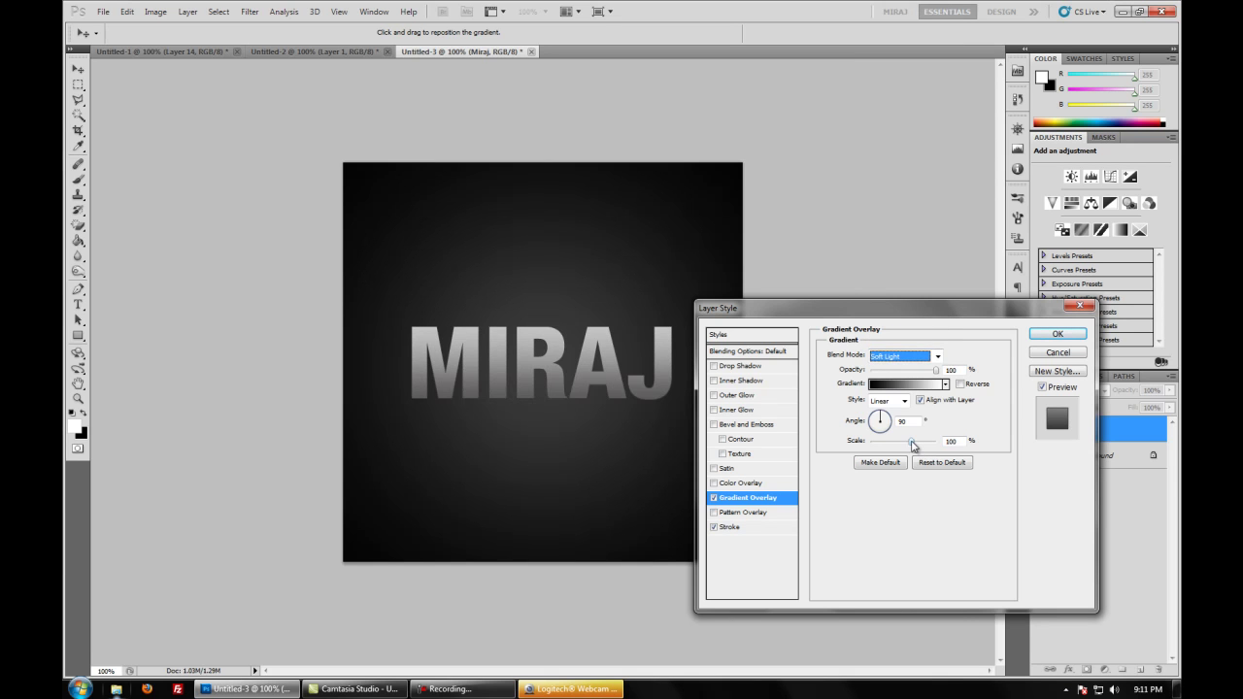
{"action": "left_click_drag", "start_coordinate": [914, 445], "coordinate": [937, 443]}
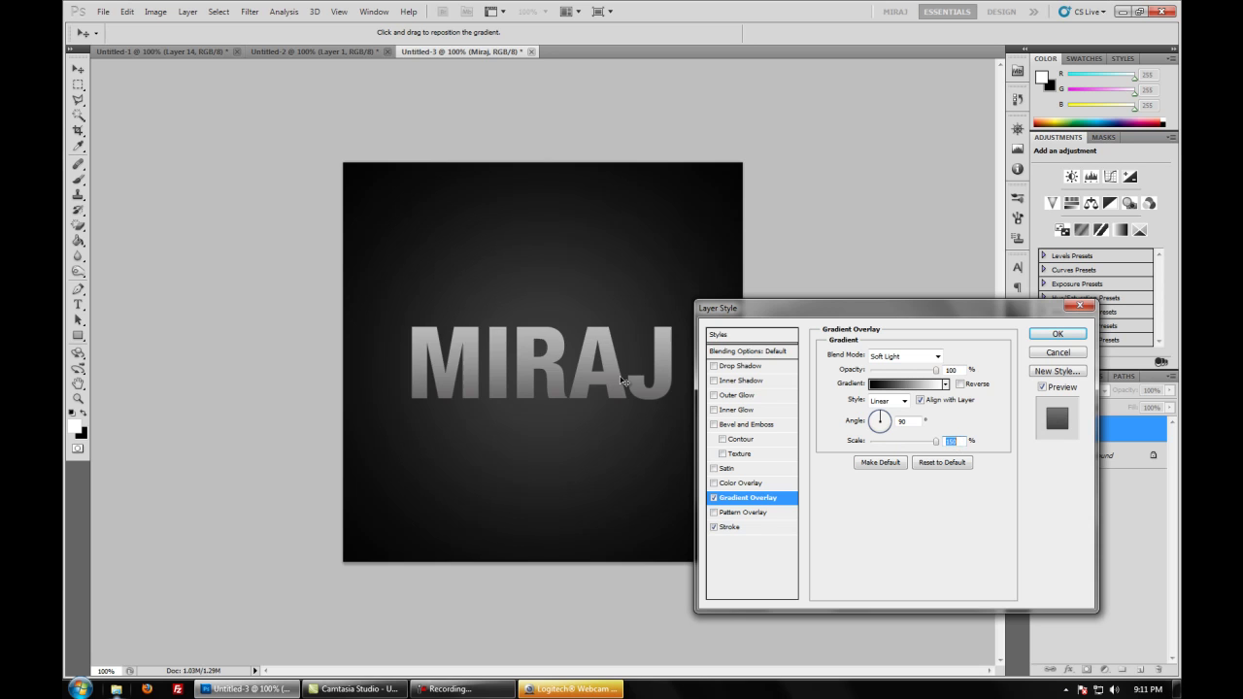
{"action": "left_click_drag", "start_coordinate": [623, 381], "coordinate": [567, 375]}
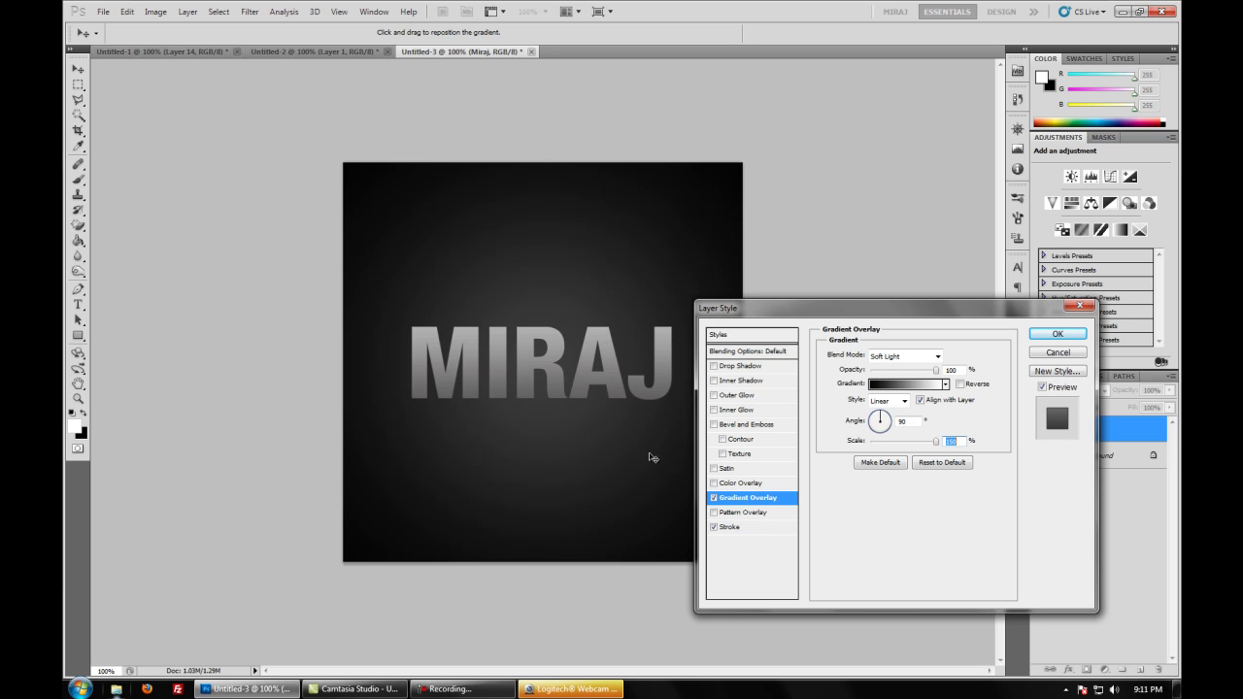
- Add an Inner Bevel with 1 px size and 174% depth, then apply the layer effects
{"action": "left_click", "coordinate": [715, 425]}
{"action": "left_click", "coordinate": [733, 425]}
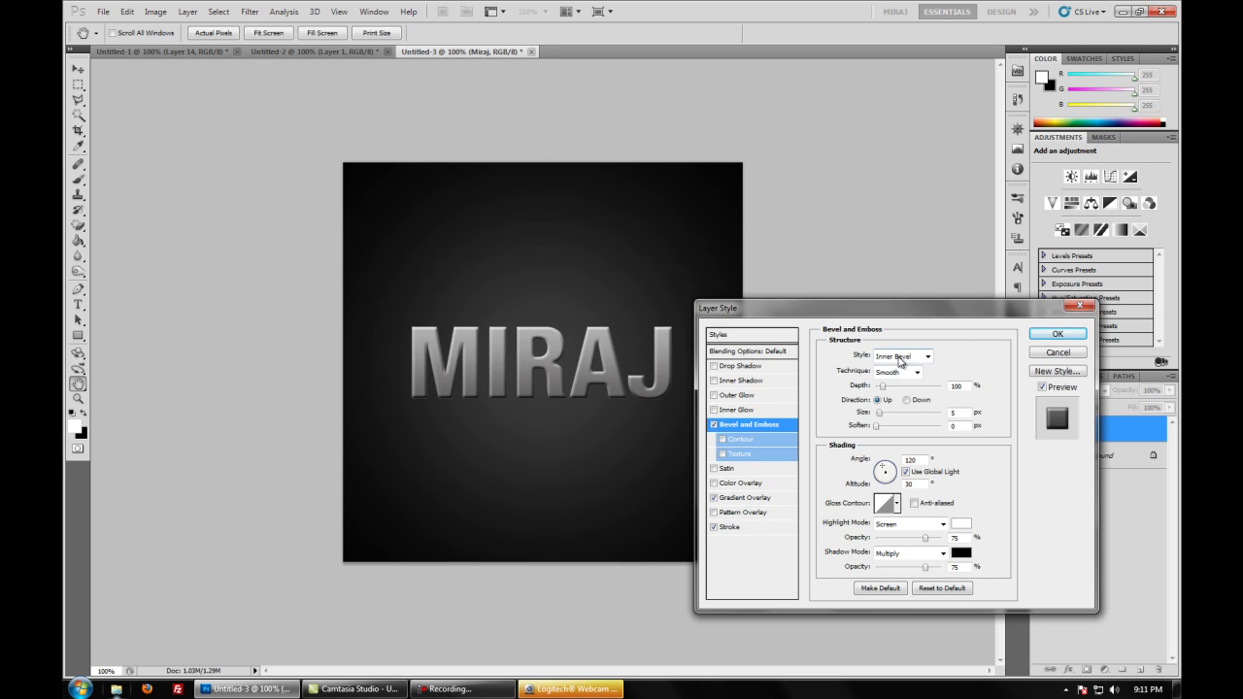
{"action": "left_click_drag", "start_coordinate": [882, 416], "coordinate": [878, 418]}
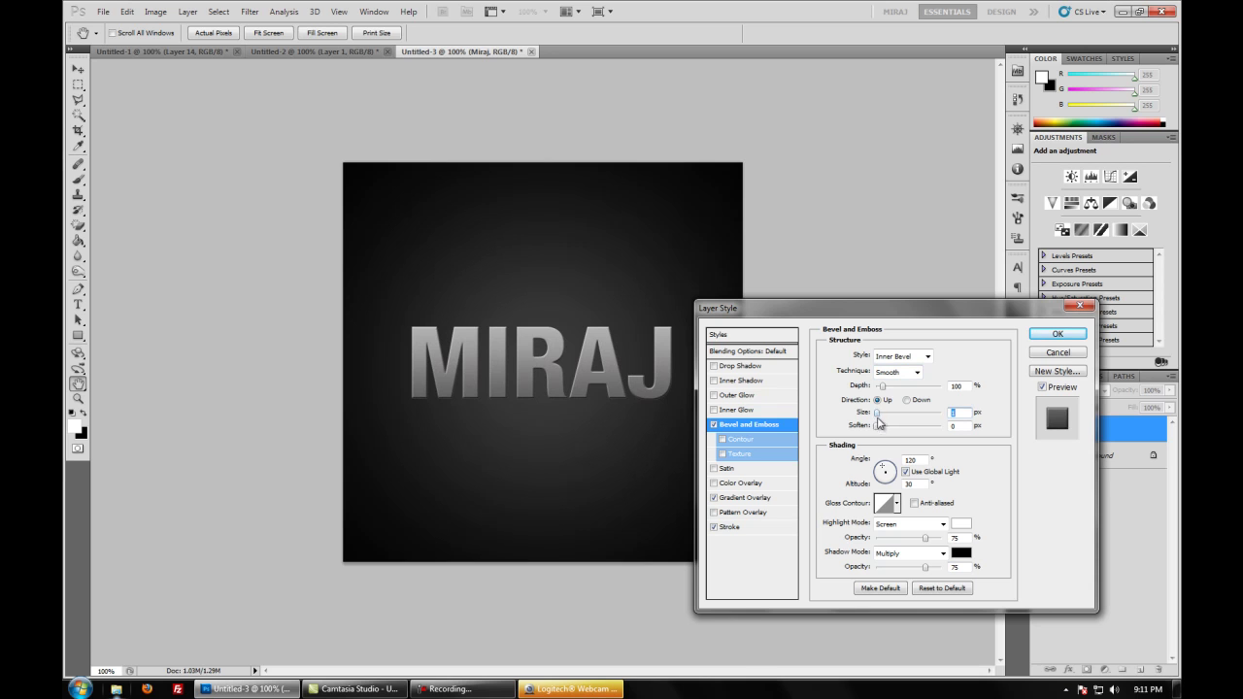
{"action": "left_click", "coordinate": [875, 427]}
{"action": "mouse_move", "coordinate": [884, 386]}
{"action": "left_mouse_down"}
{"action": "mouse_move", "coordinate": [1015, 390]}
{"action": "mouse_move", "coordinate": [861, 416]}
{"action": "mouse_move", "coordinate": [897, 401]}
{"action": "mouse_move", "coordinate": [876, 410]}
{"action": "mouse_move", "coordinate": [898, 406]}
{"action": "mouse_move", "coordinate": [888, 406]}
{"action": "left_mouse_up"}
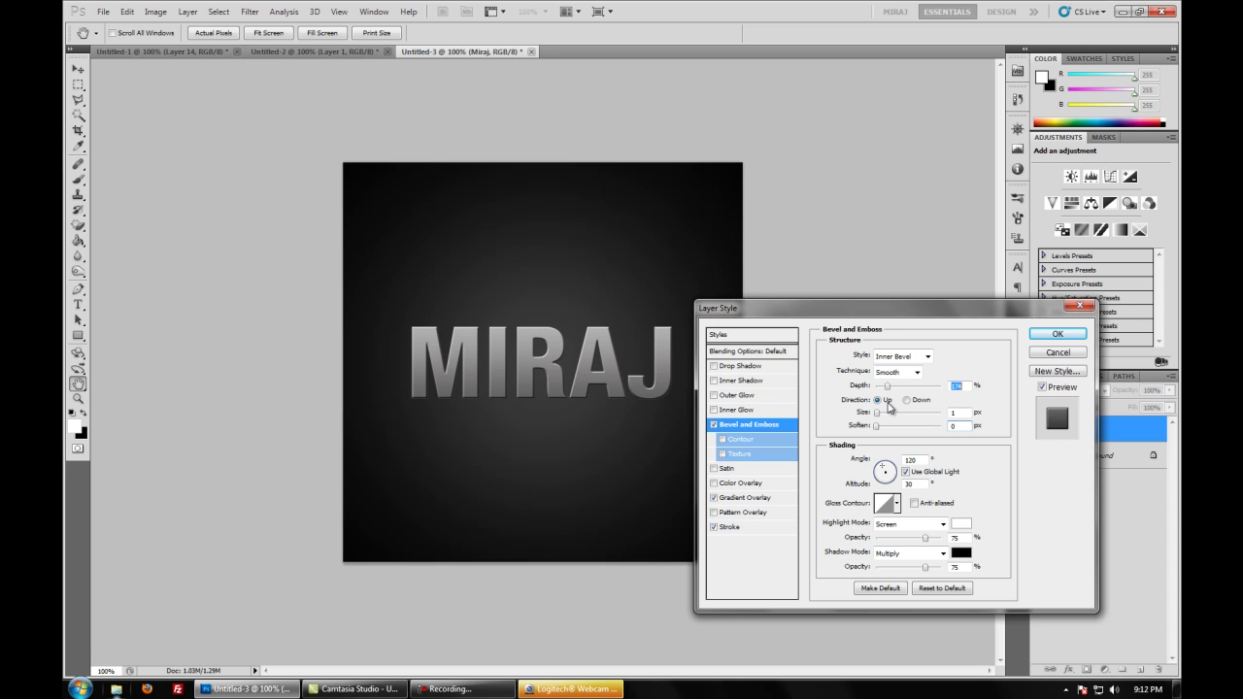
{"action": "left_click", "coordinate": [1066, 336]}
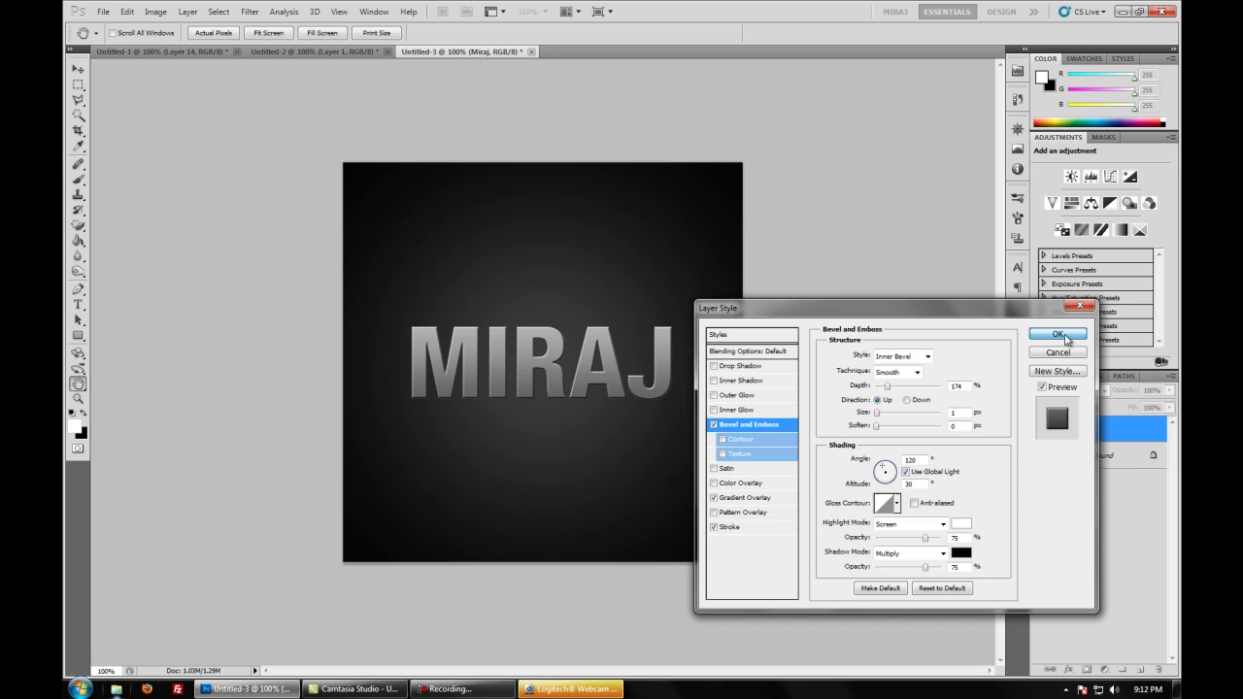
{"action": "left_click", "coordinate": [1065, 336]}
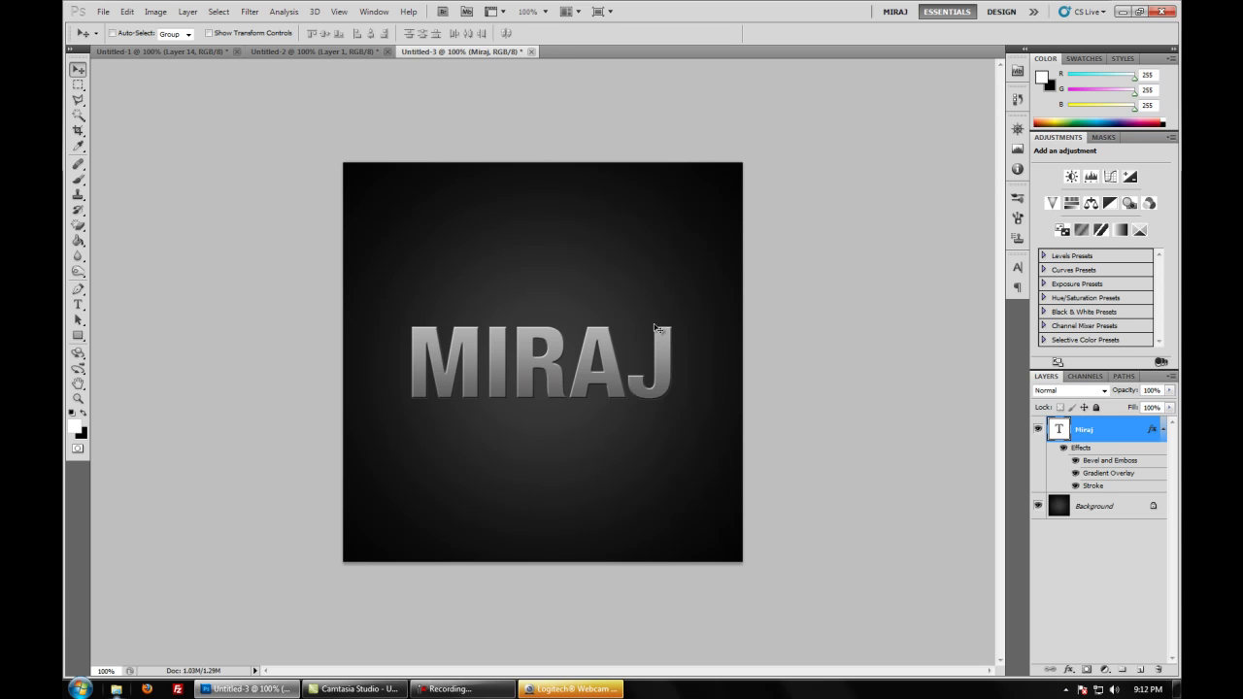
- Drag the concrete texture from Untitled-2 above the MIRAJ text and load the letters as a selection
{"action": "left_click", "coordinate": [322, 51]}
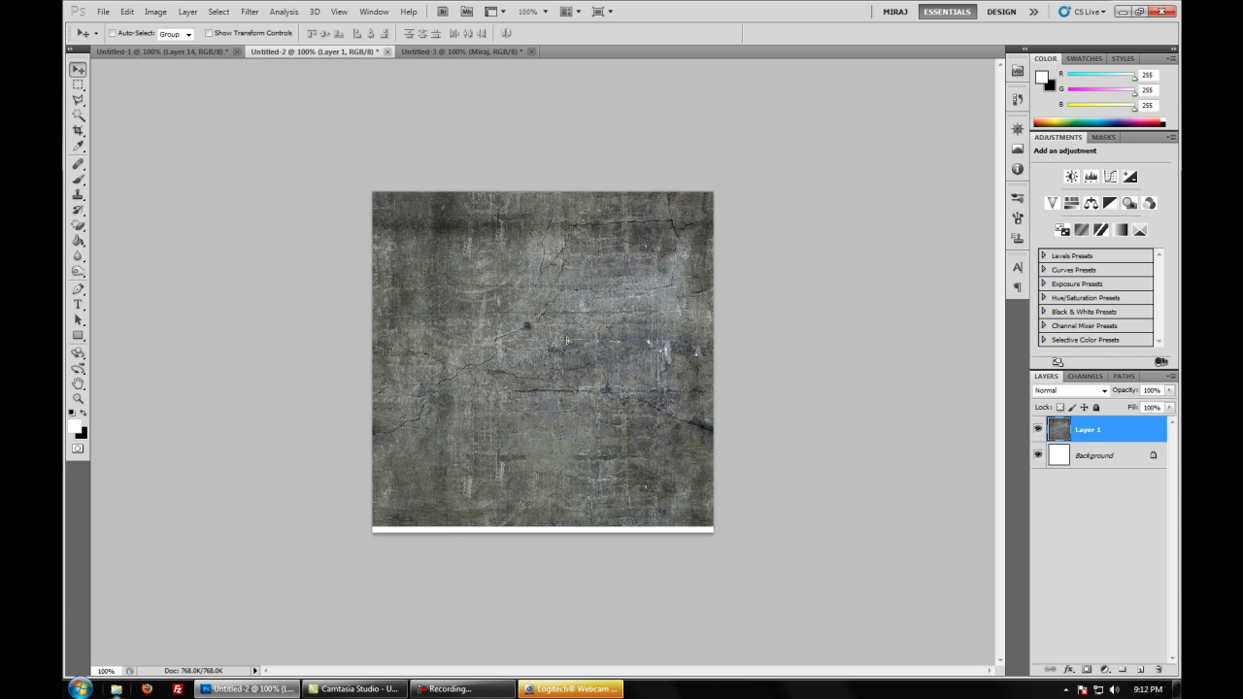
{"action": "left_click", "coordinate": [474, 50]}
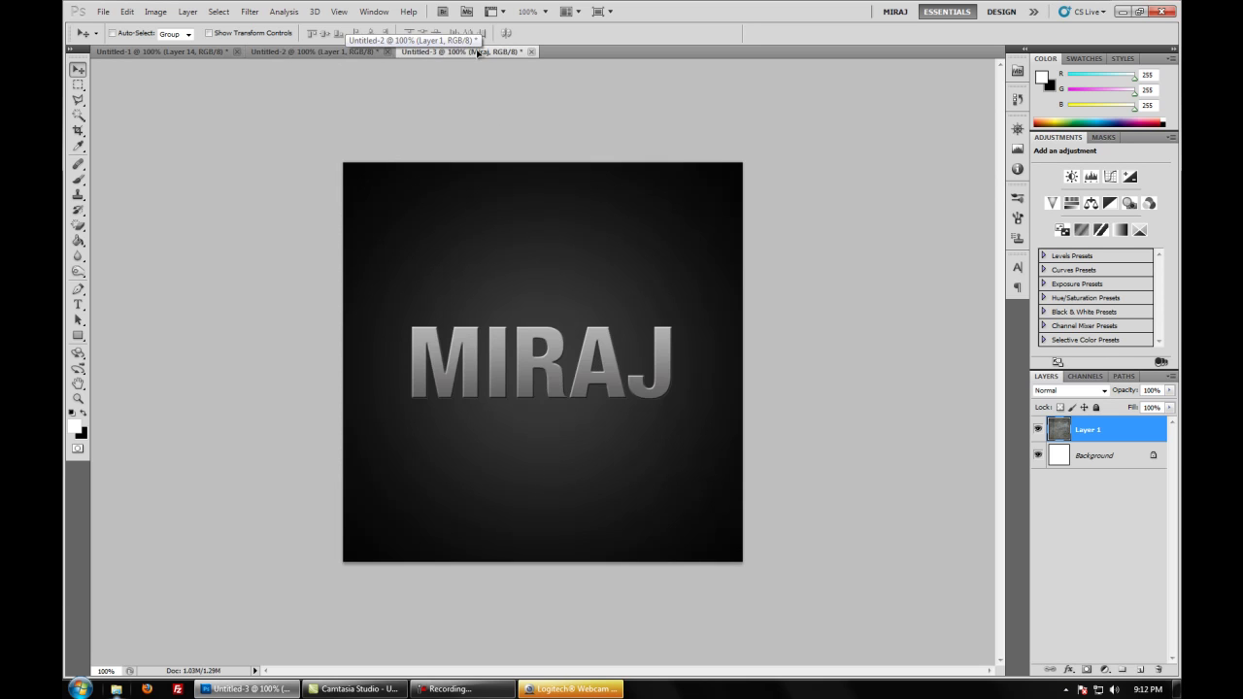
{"action": "left_click_drag", "start_coordinate": [560, 385], "coordinate": [604, 400]}
{"action": "left_click_drag", "start_coordinate": [653, 340], "coordinate": [621, 296]}
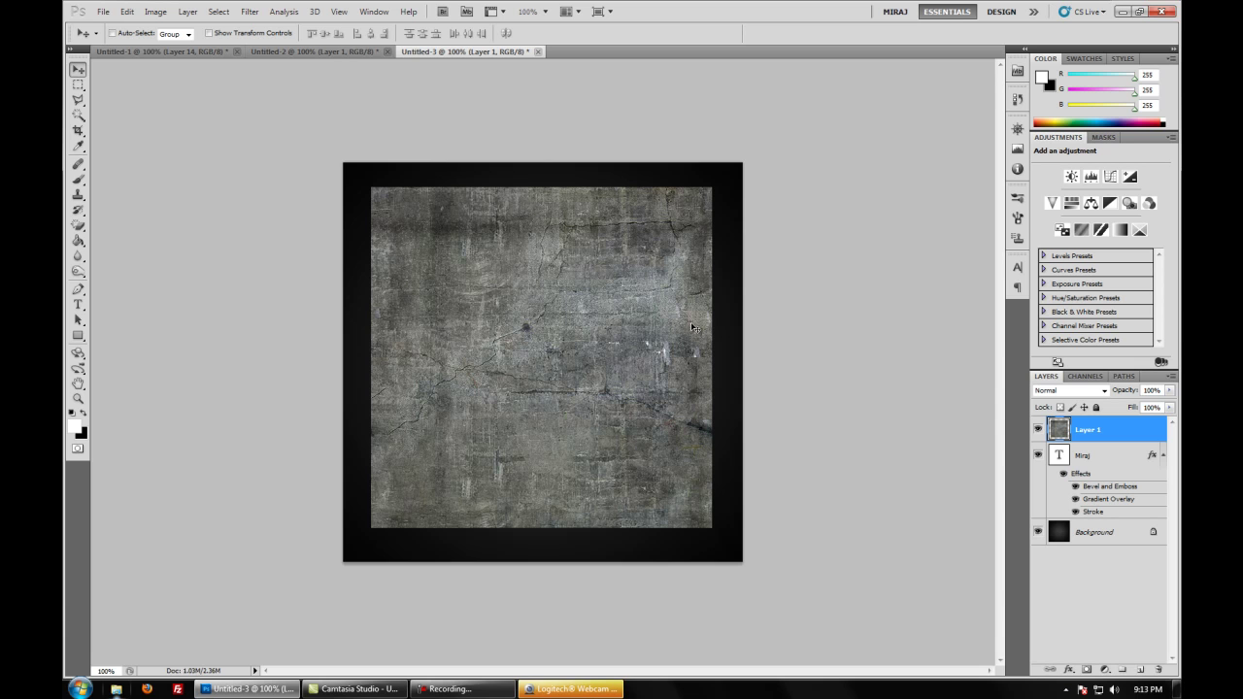
{"action": "left_click", "coordinate": [1062, 459], "text": "ctrl"}
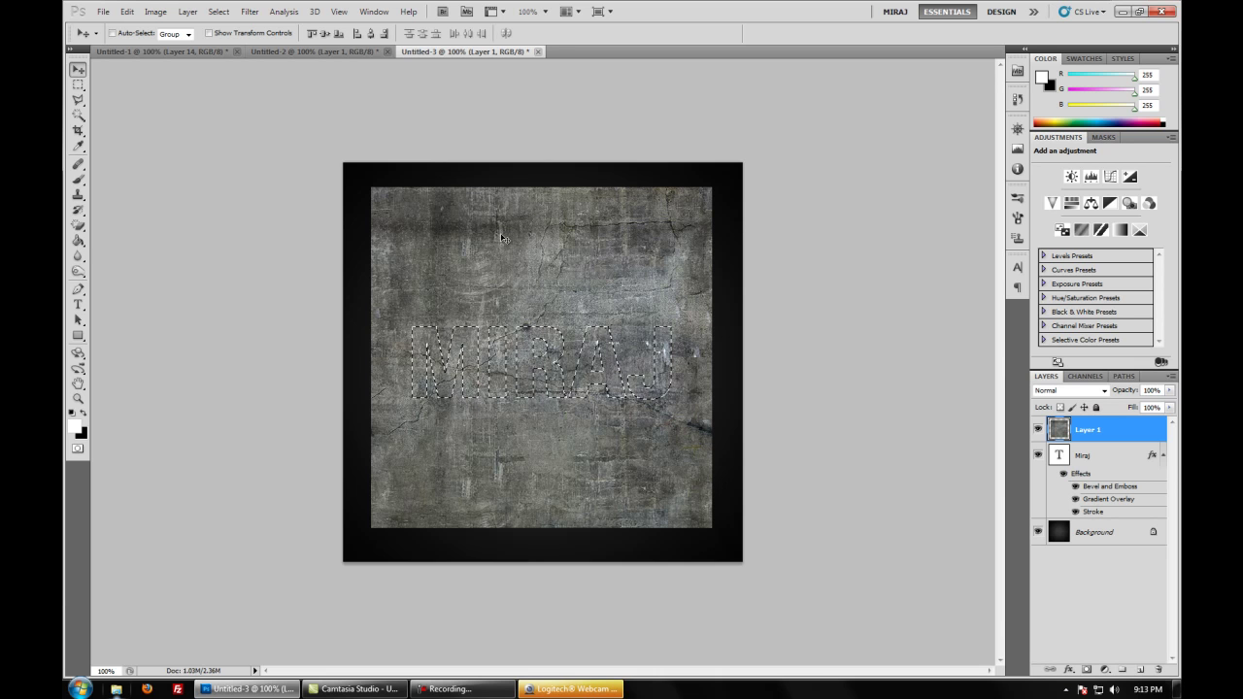
- Invert the letter selection, delete the texture outside the letters, then deselect
{"action": "left_click", "coordinate": [77, 88]}
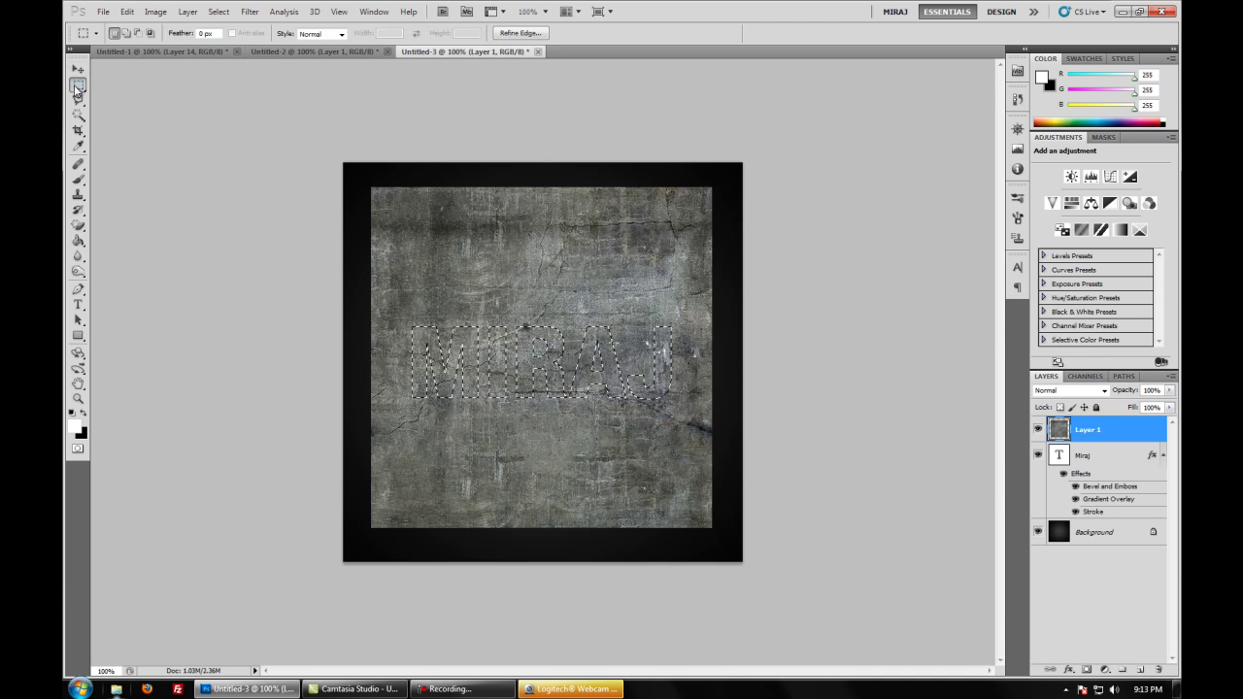
{"action": "right_click", "coordinate": [423, 345]}
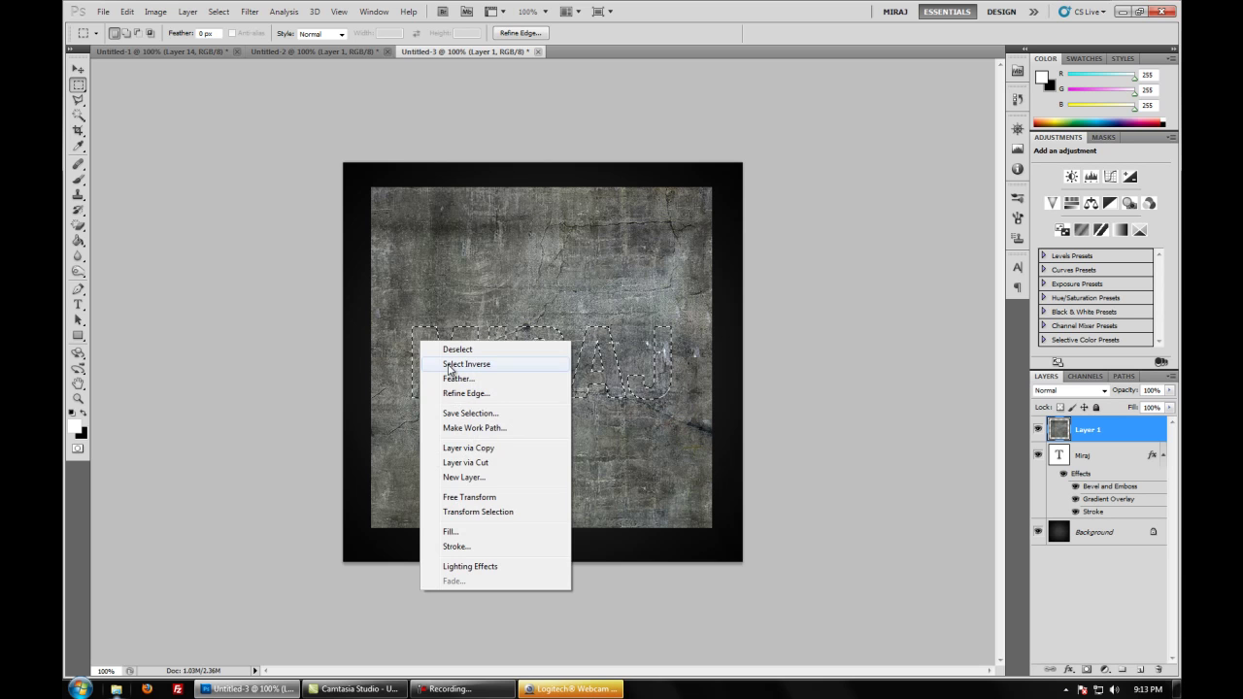
{"action": "left_click", "coordinate": [450, 367]}
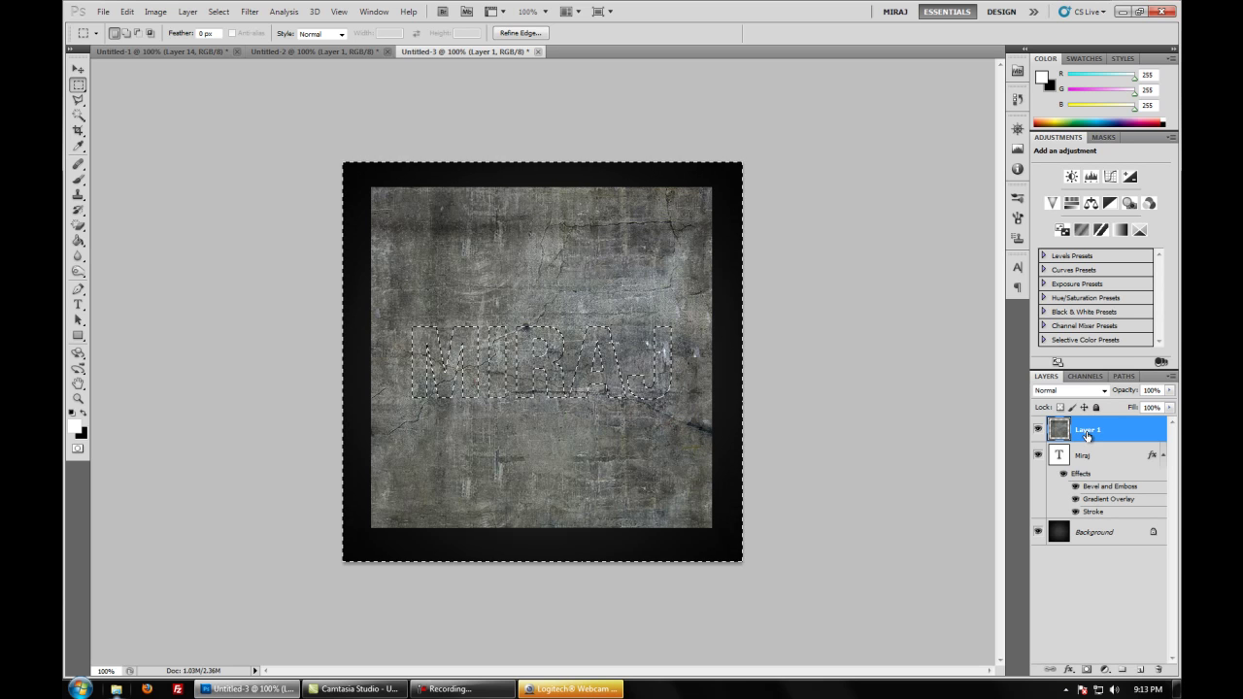
{"action": "key", "text": "Delete"}
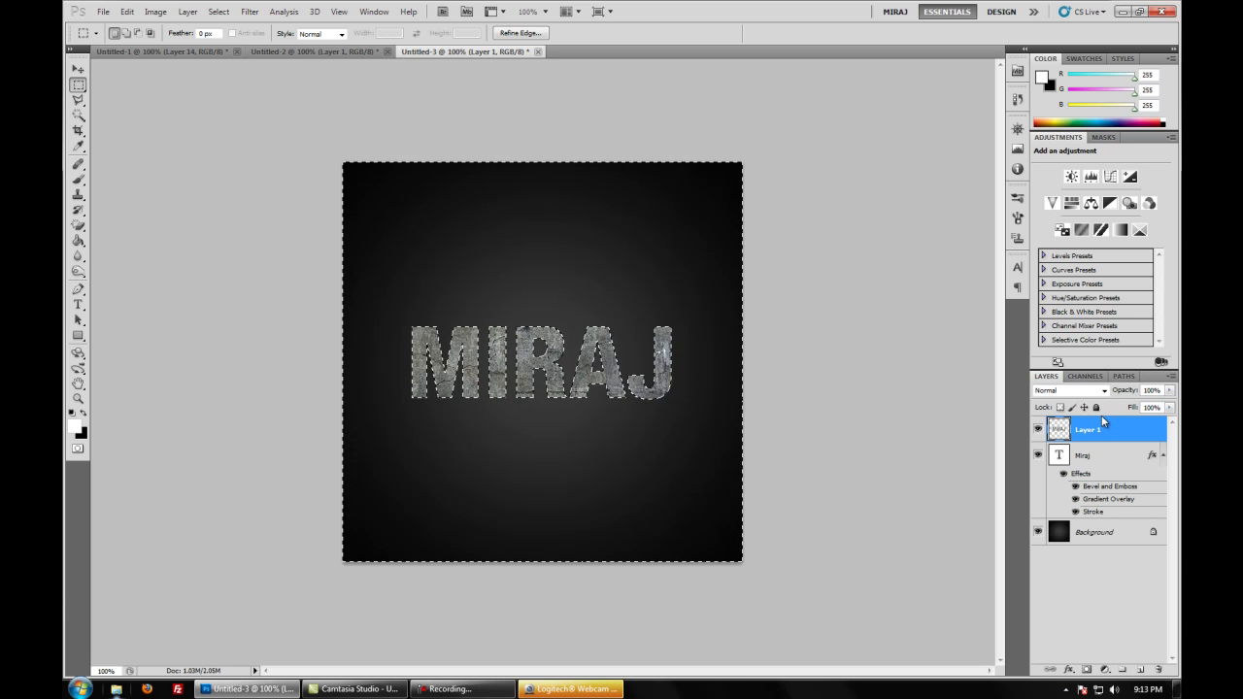
{"action": "left_click", "coordinate": [222, 12]}
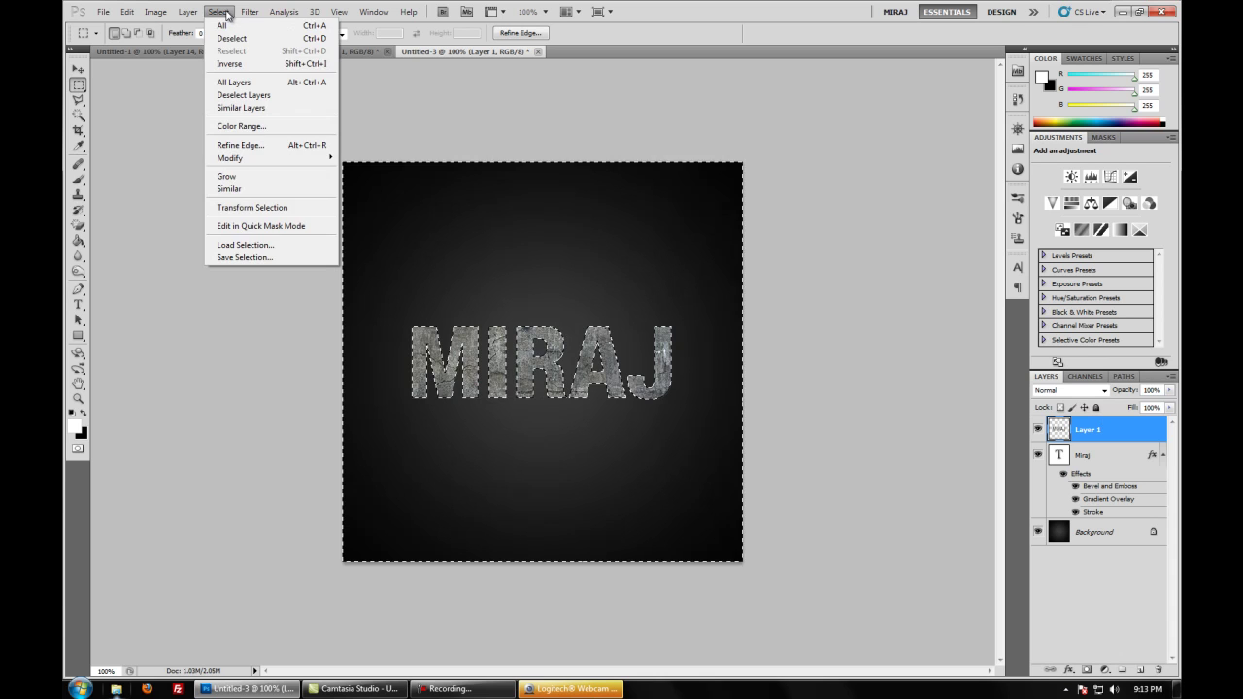
{"action": "left_click", "coordinate": [233, 38]}
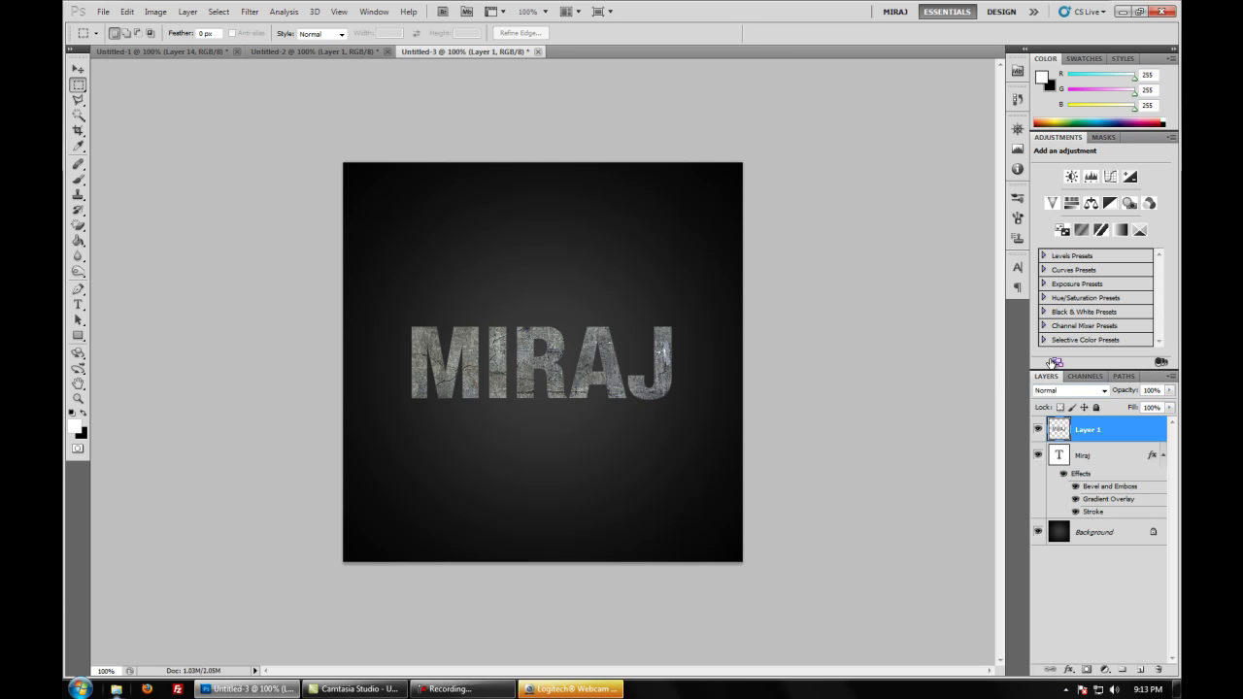
- Set the texture Layer 1 to Soft Light blending at 56% opacity
{"action": "left_click", "coordinate": [1068, 390]}
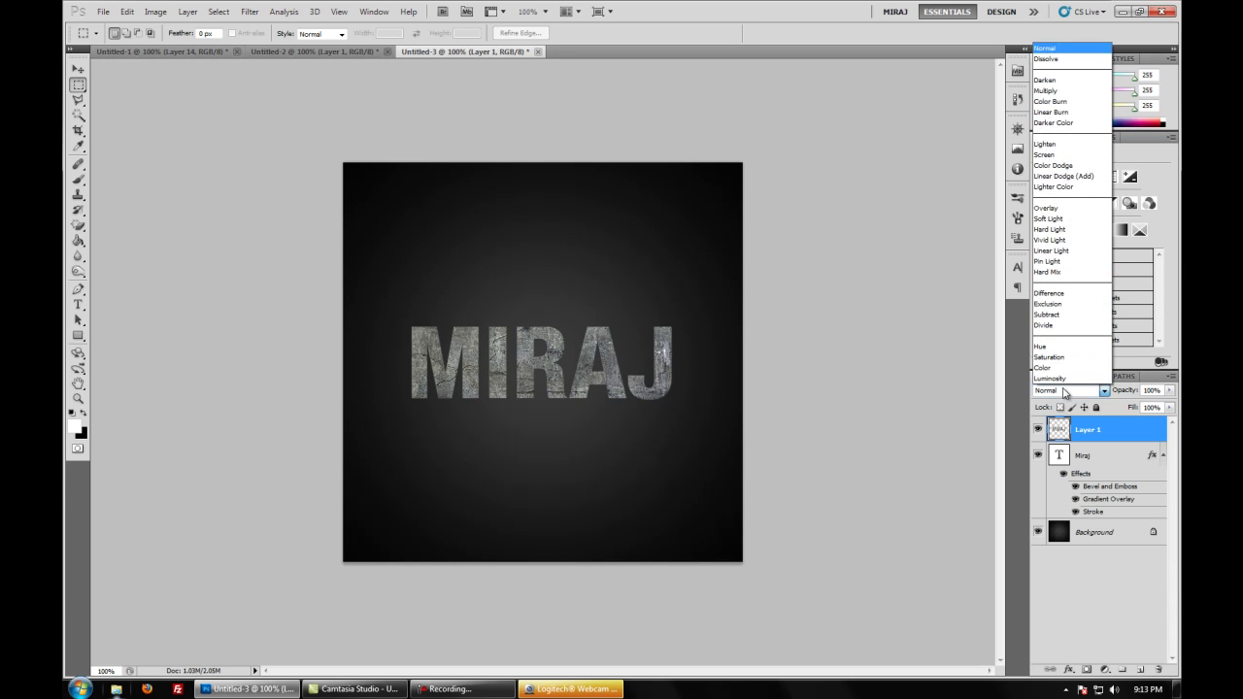
{"action": "left_click", "coordinate": [1071, 216]}
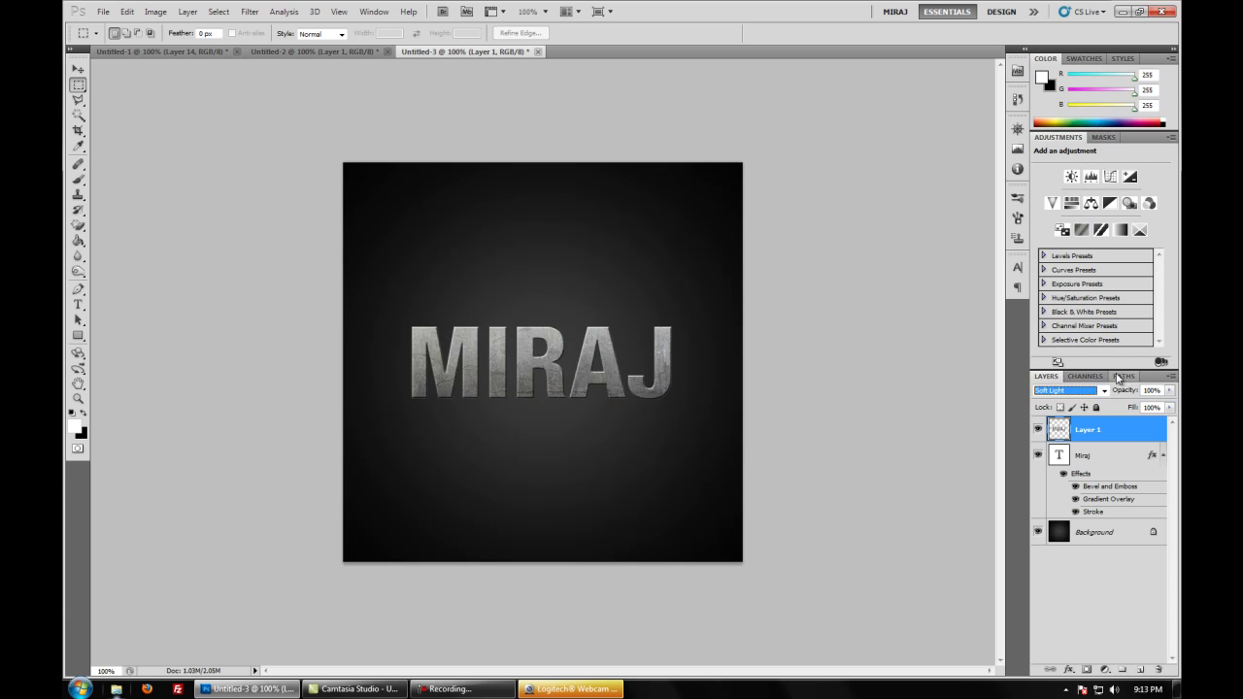
{"action": "left_click", "coordinate": [1170, 389]}
{"action": "left_click_drag", "start_coordinate": [1170, 408], "coordinate": [1144, 408]}
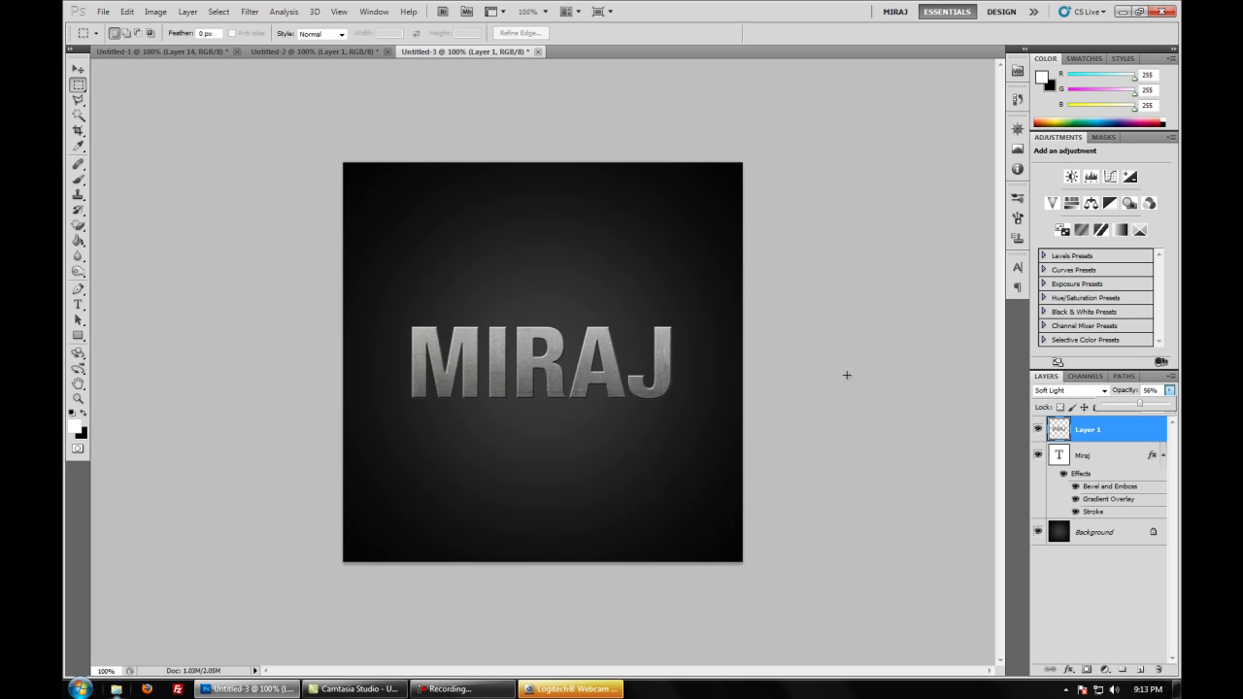
{"action": "left_click", "coordinate": [1094, 436]}
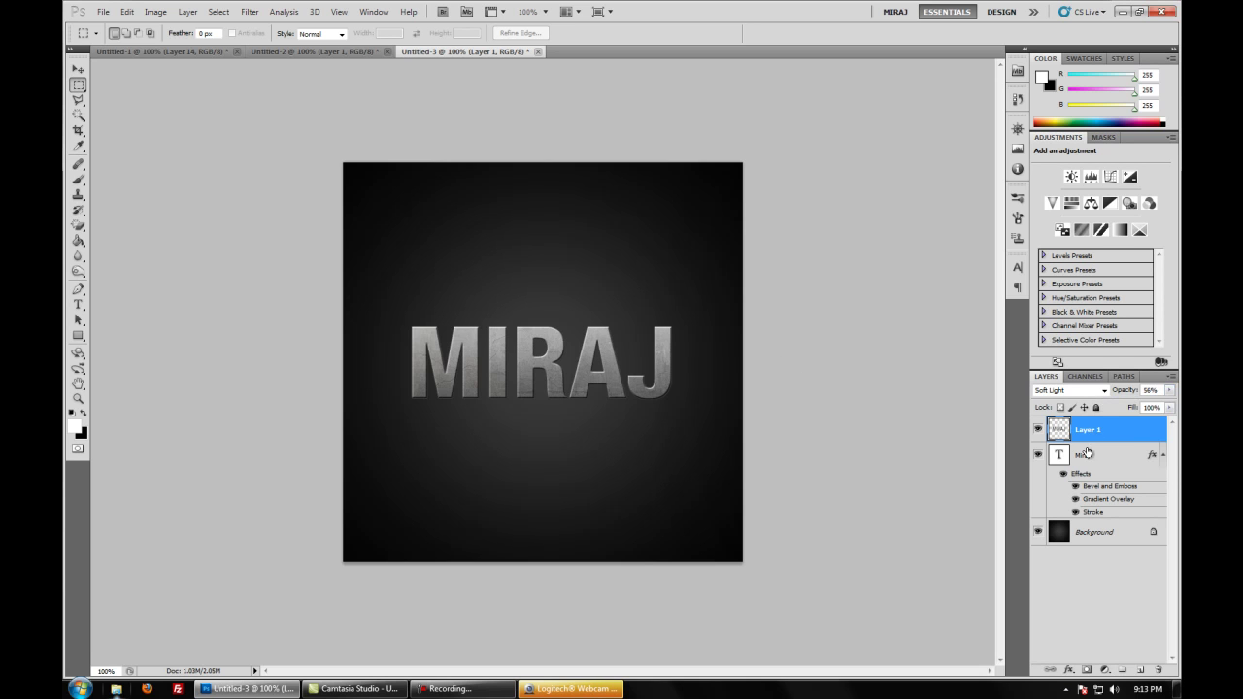
- Hide the Background and stamp the visible textured text into a new Layer 2 via Apply Image
{"action": "left_click", "coordinate": [1039, 533]}
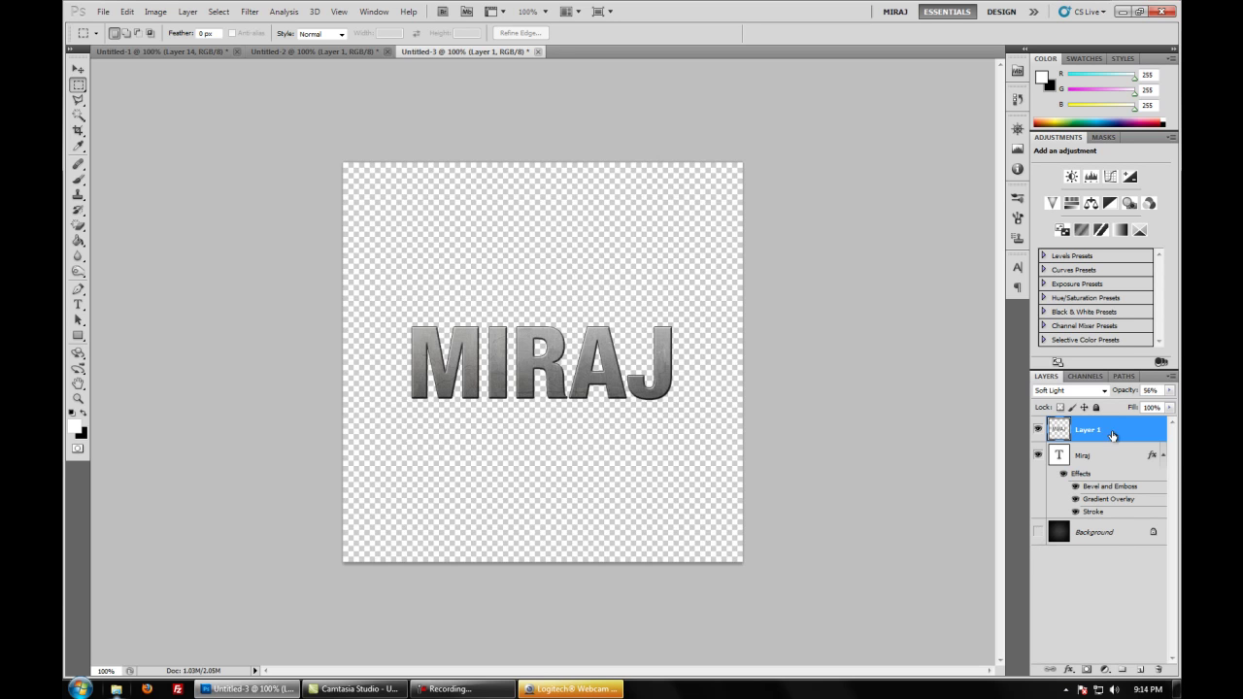
{"action": "left_click", "coordinate": [1142, 671]}
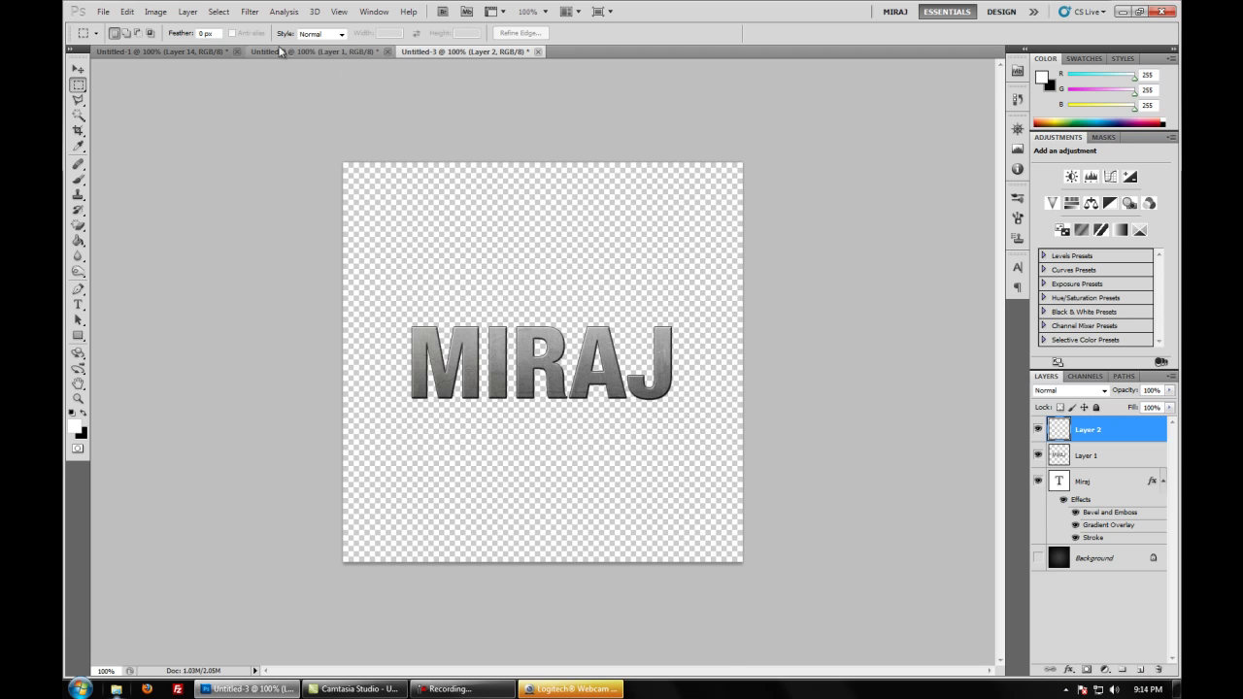
{"action": "left_click", "coordinate": [155, 11]}
{"action": "left_click", "coordinate": [184, 201]}
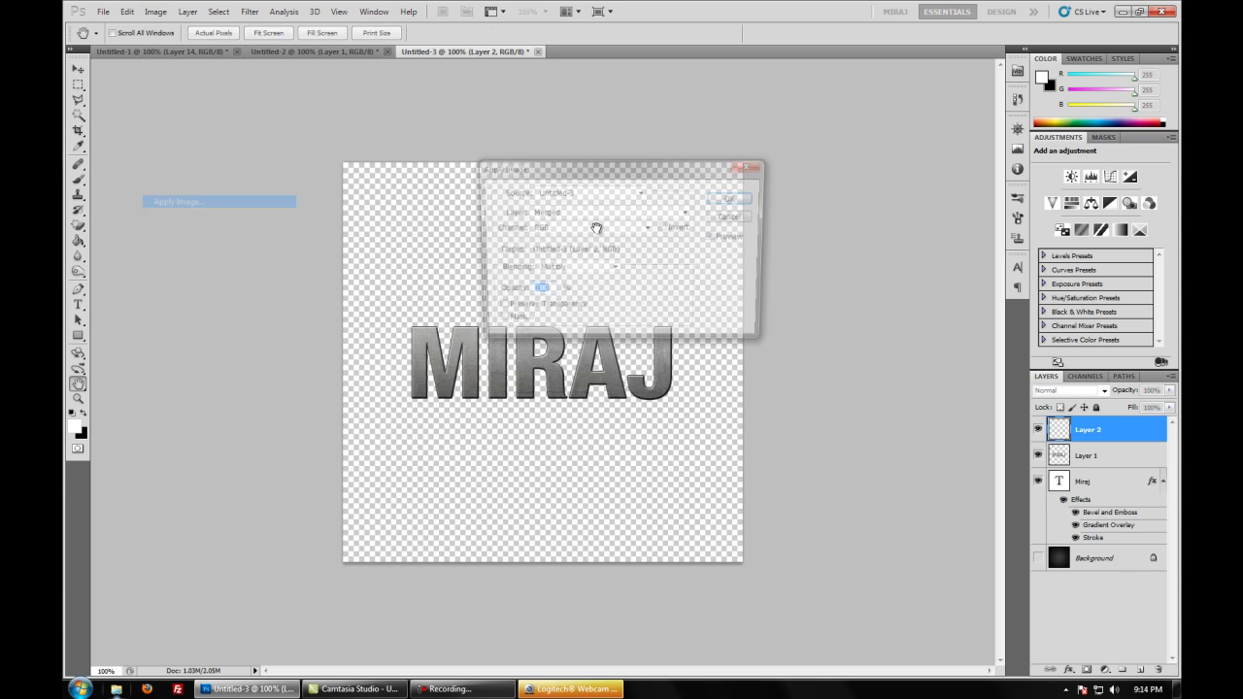
{"action": "left_click", "coordinate": [733, 198]}
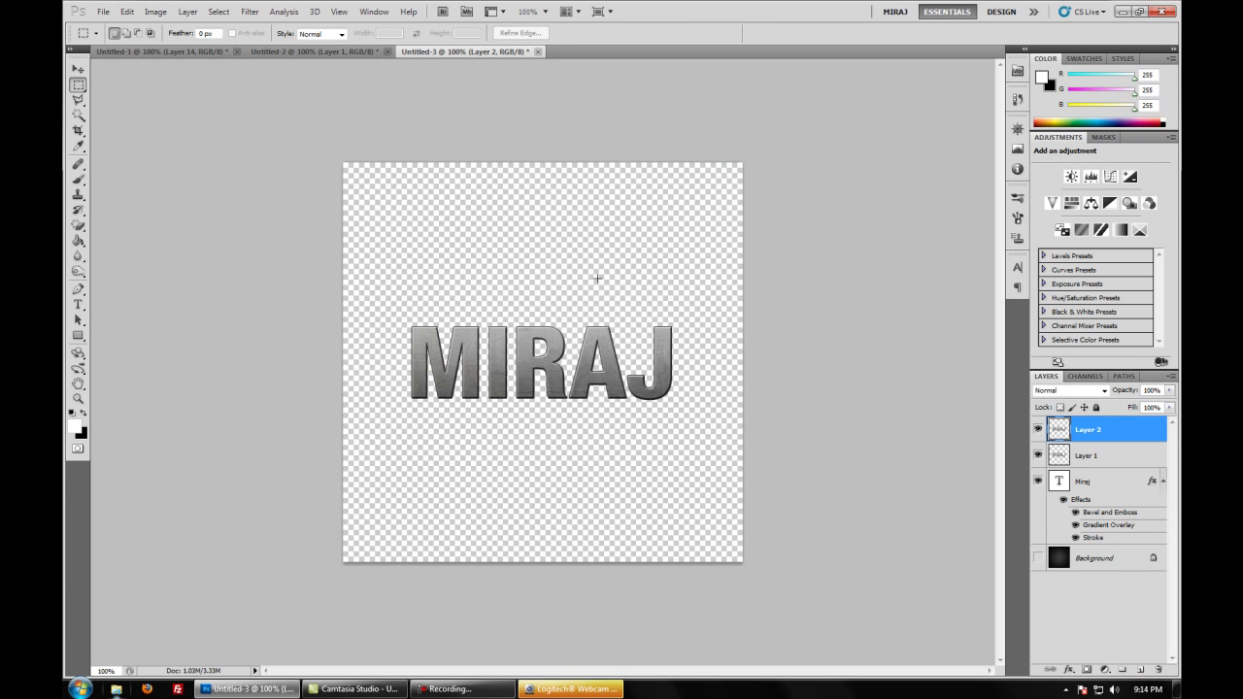
- Show the Background again and hide the original Miraj and Layer 1 texture layers
{"action": "left_click", "coordinate": [1038, 560]}
{"action": "left_click", "coordinate": [1065, 486]}
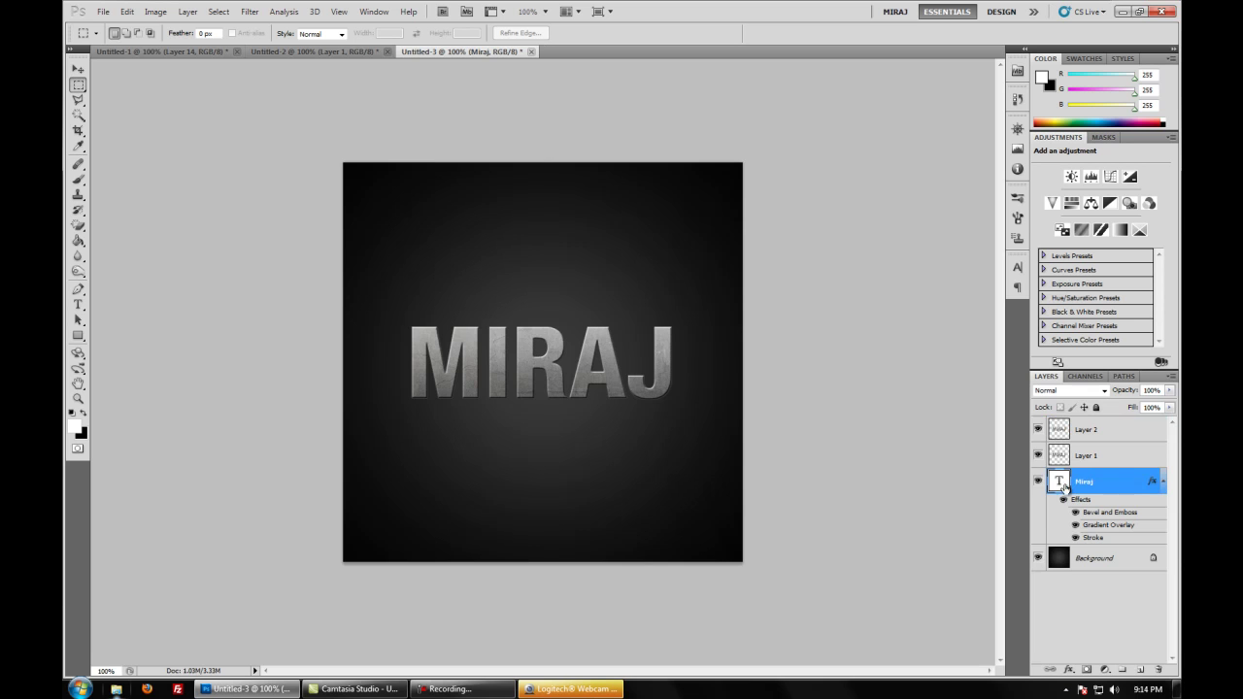
{"action": "left_click", "coordinate": [1037, 481]}
{"action": "left_click", "coordinate": [1038, 455]}
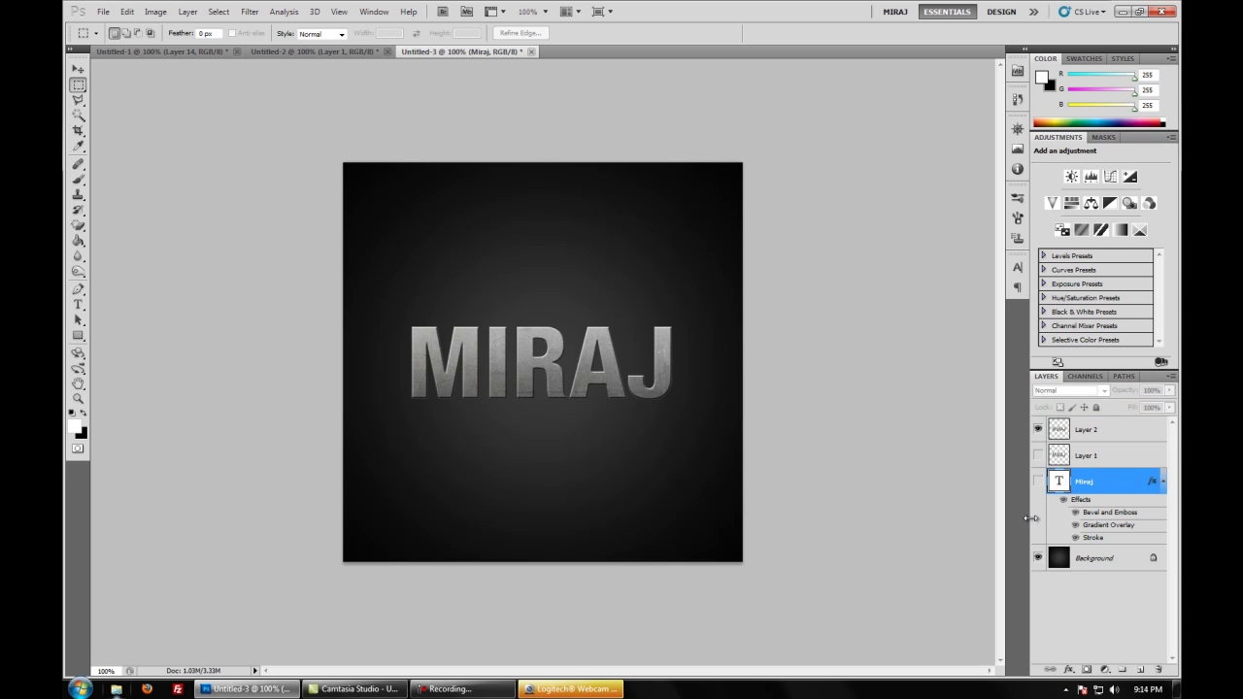
{"action": "left_click", "coordinate": [1088, 439]}
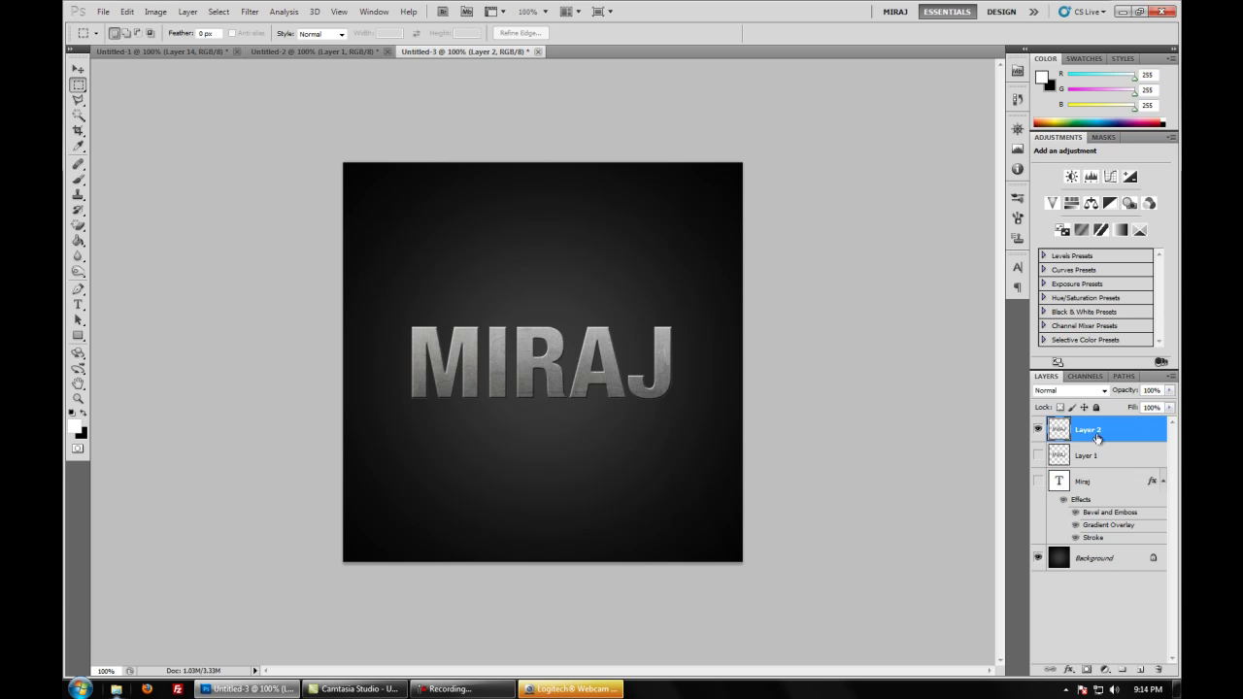
{"action": "left_click", "coordinate": [1038, 429]}
{"action": "left_click", "coordinate": [1038, 429]}
{"action": "left_click", "coordinate": [1038, 430]}
{"action": "left_click", "coordinate": [1039, 429]}
- Rename the merged Layer 2 to Main-Text
{"action": "double_click", "coordinate": [1099, 437]}
{"action": "type", "text": "T"}
{"action": "type", "text": "ain-Text"}
{"action": "left_click", "coordinate": [80, 106]}
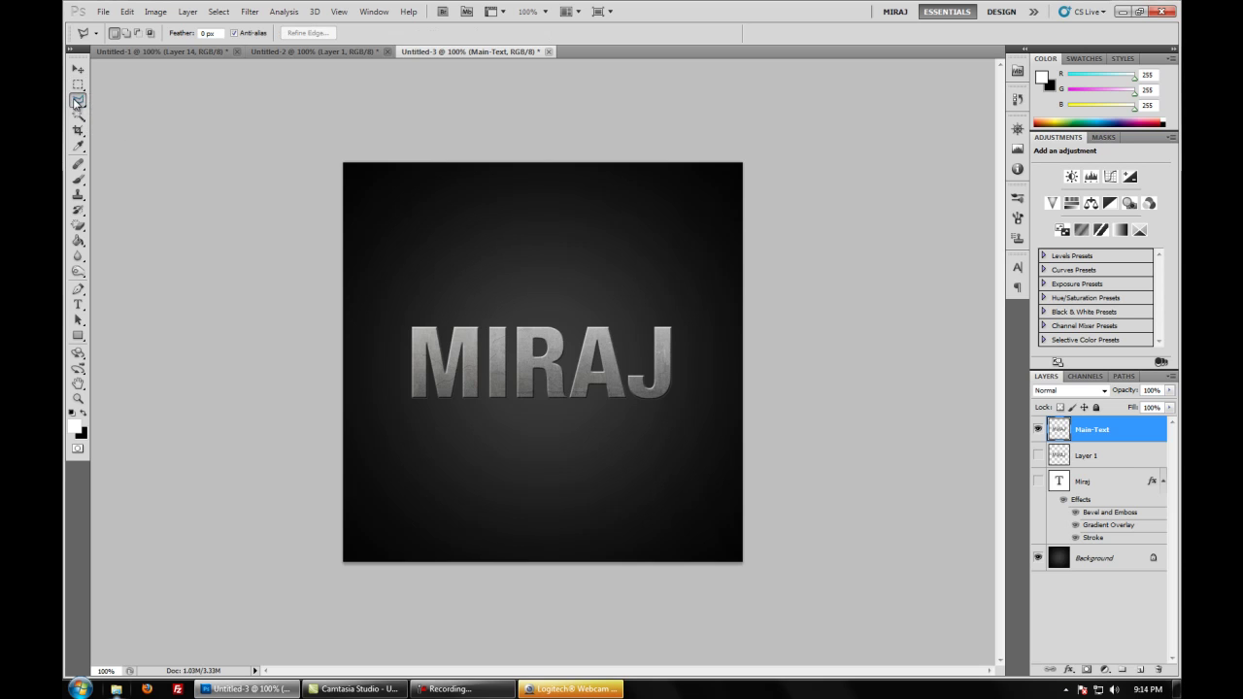
- Outline the M's top-left corner with the Polygonal Lasso and cut it onto its own layer
{"action": "left_click", "coordinate": [81, 103]}
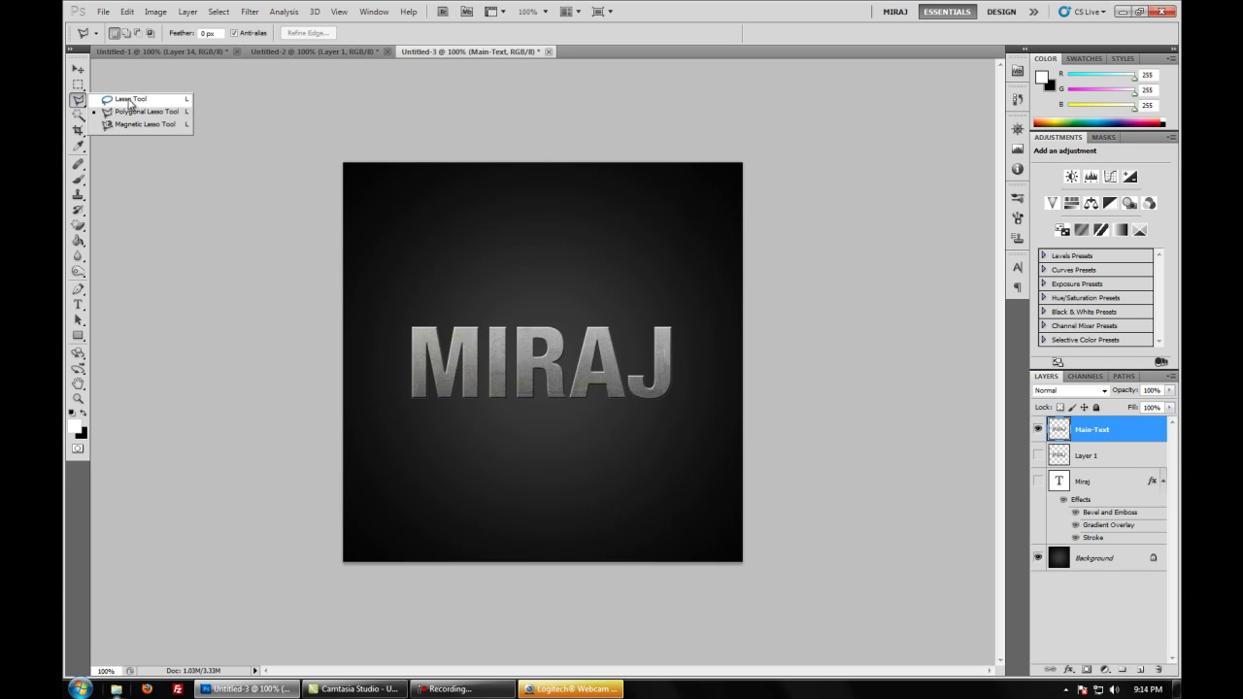
{"action": "left_click", "coordinate": [122, 112]}
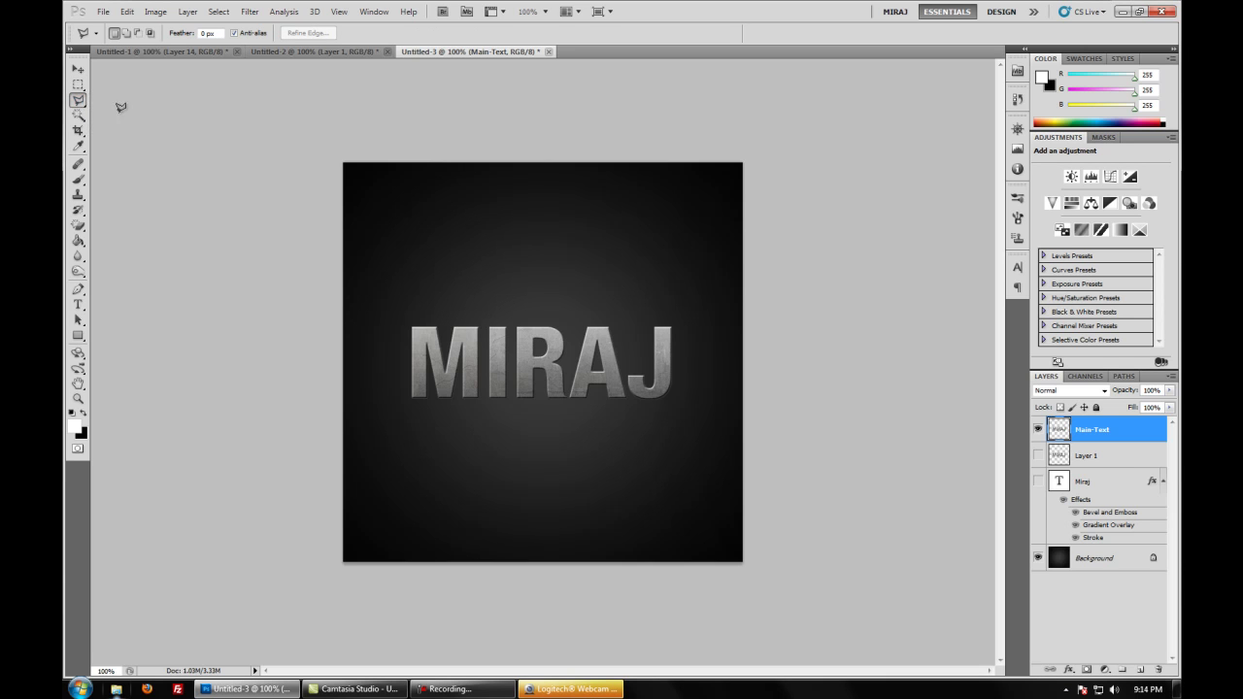
{"action": "left_click", "coordinate": [441, 328]}
{"action": "left_click", "coordinate": [405, 347]}
{"action": "left_click", "coordinate": [401, 316]}
{"action": "left_click", "coordinate": [442, 326]}
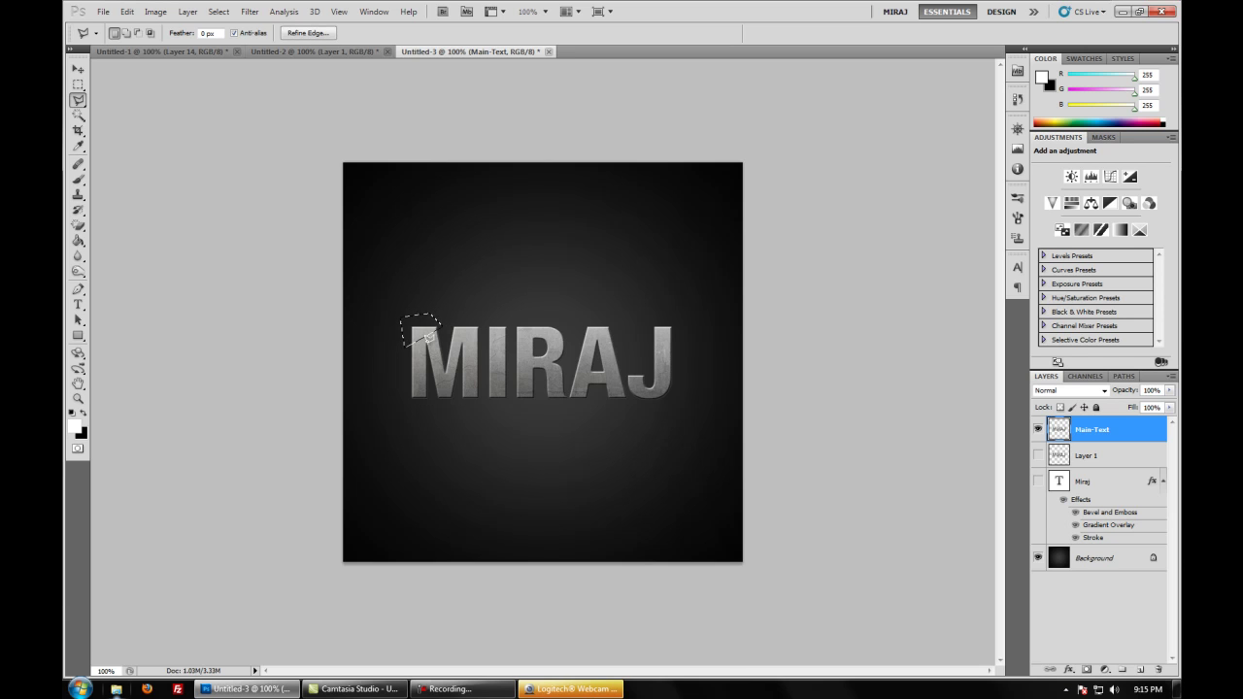
{"action": "right_click", "coordinate": [424, 332]}
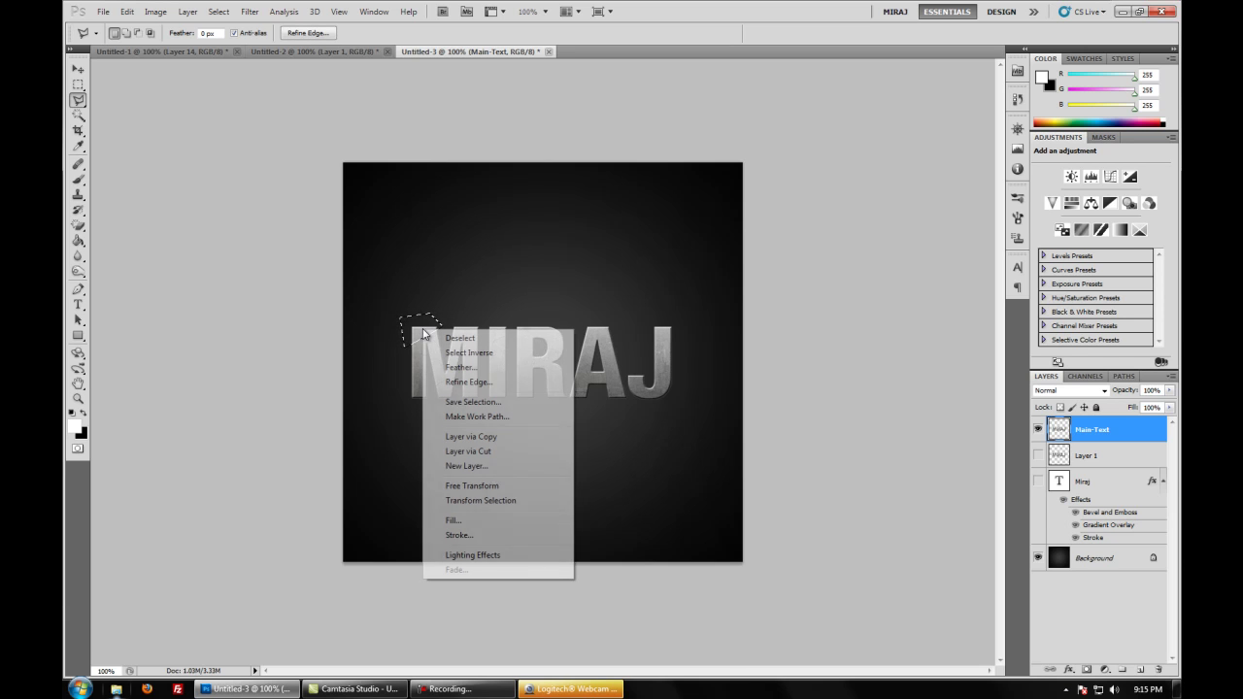
{"action": "left_click", "coordinate": [482, 455]}
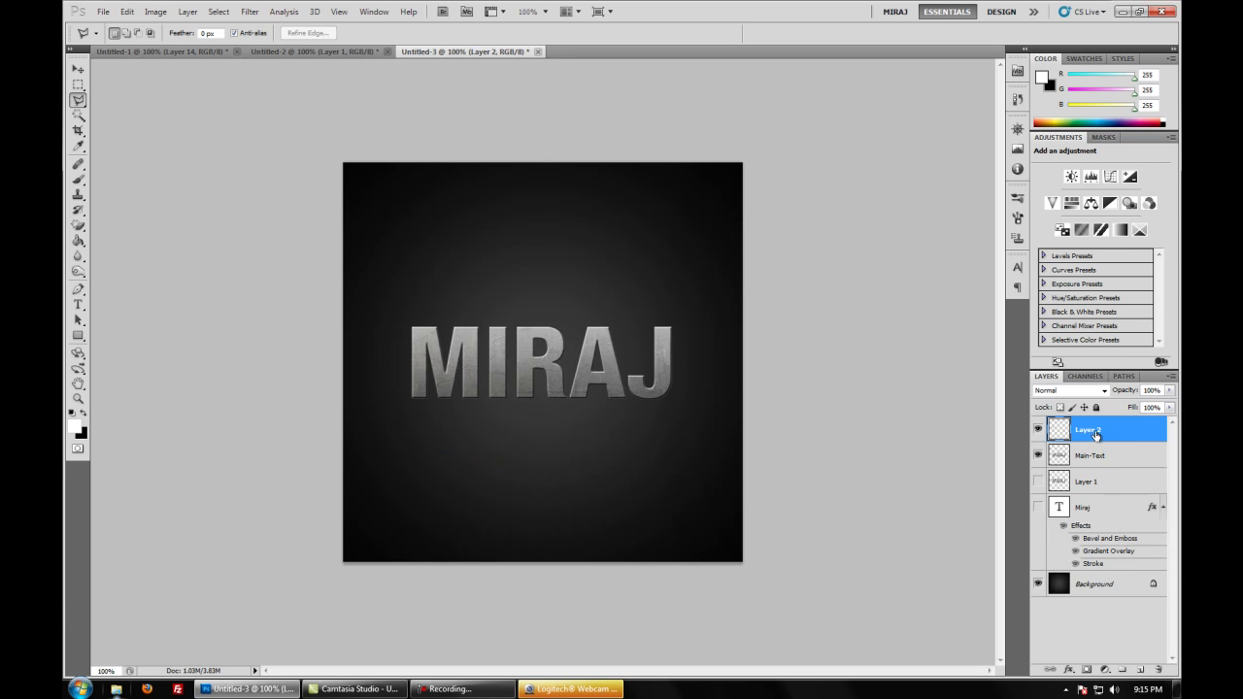
- Test-shift the cut chip to reveal the cut, undo both moves, and enter Free Transform
{"action": "left_click", "coordinate": [78, 69]}
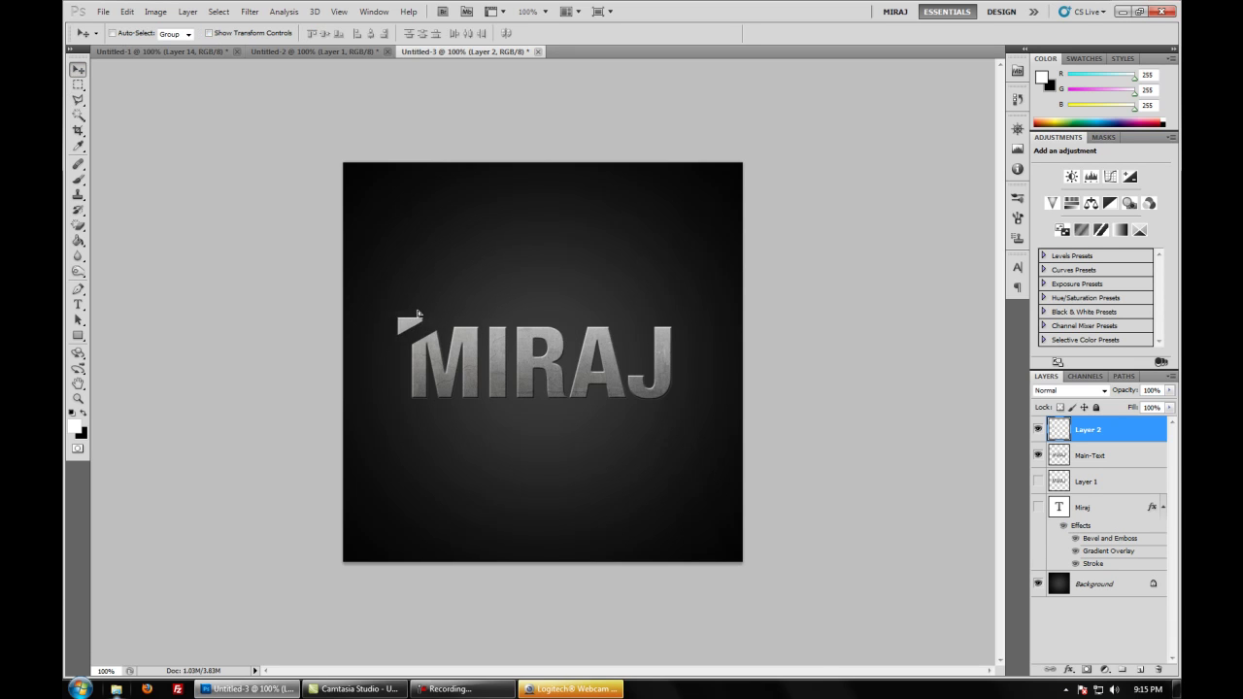
{"action": "mouse_move", "coordinate": [418, 312]}
{"action": "left_mouse_down"}
{"action": "mouse_move", "coordinate": [432, 303]}
{"action": "mouse_move", "coordinate": [419, 328]}
{"action": "left_mouse_up"}
{"action": "key", "text": "ctrl+z"}
{"action": "key", "text": "ctrl+z"}
{"action": "key", "text": "ctrl+z"}
{"action": "left_click_drag", "start_coordinate": [466, 335], "coordinate": [479, 337]}
{"action": "key", "text": "ctrl+z"}
{"action": "key", "text": "ctrl+z"}
{"action": "key", "text": "ctrl+z"}
{"action": "key", "text": "ctrl+z"}
{"action": "key", "text": "ctrl+t"}
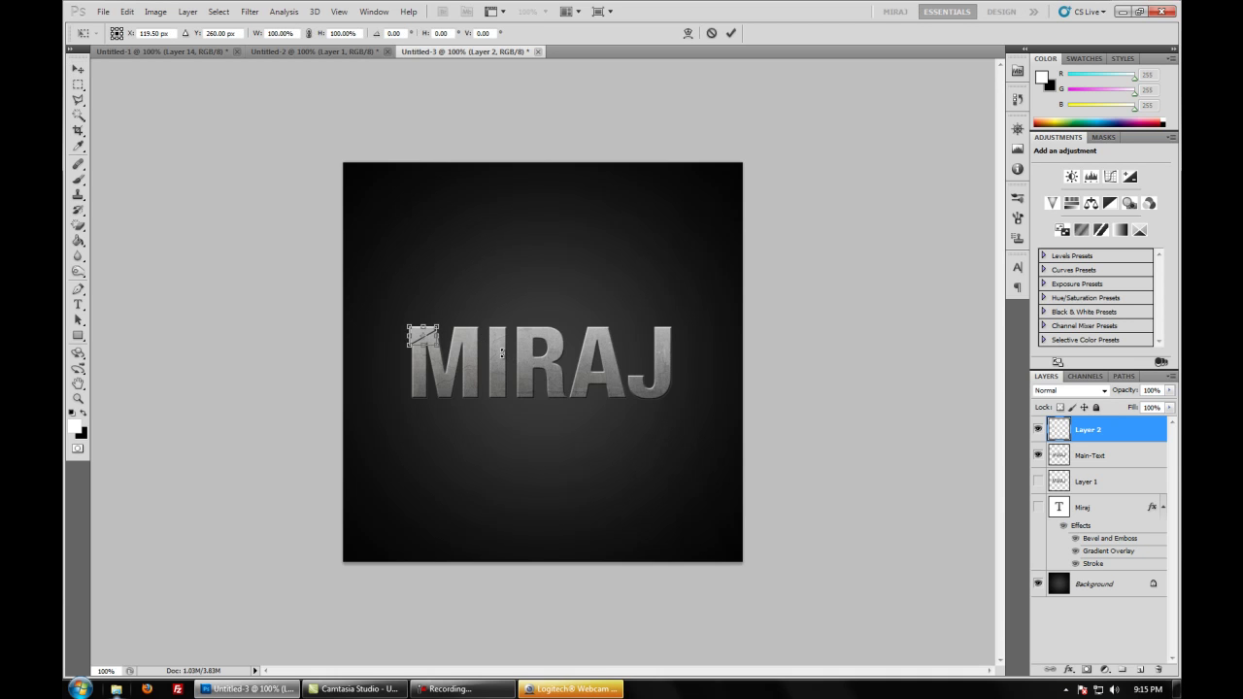
- Rotate the cut chip about 6 degrees and apply the transformation
{"action": "left_click", "coordinate": [128, 12]}
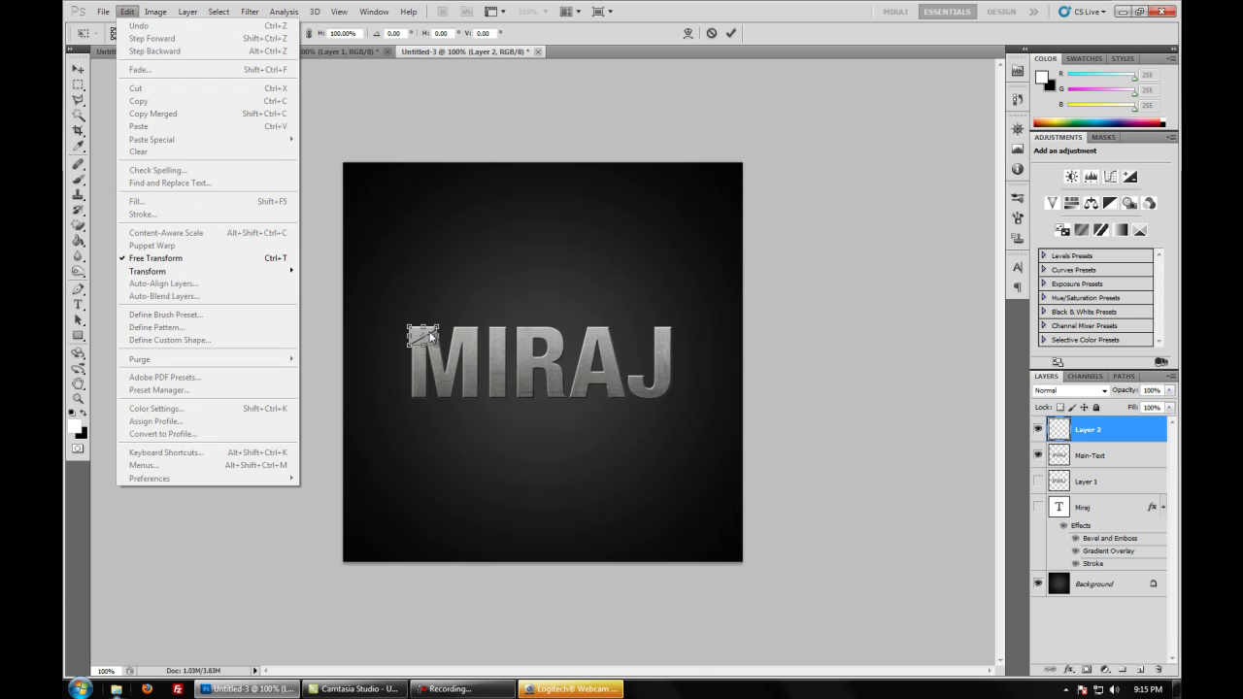
{"action": "left_click", "coordinate": [431, 337]}
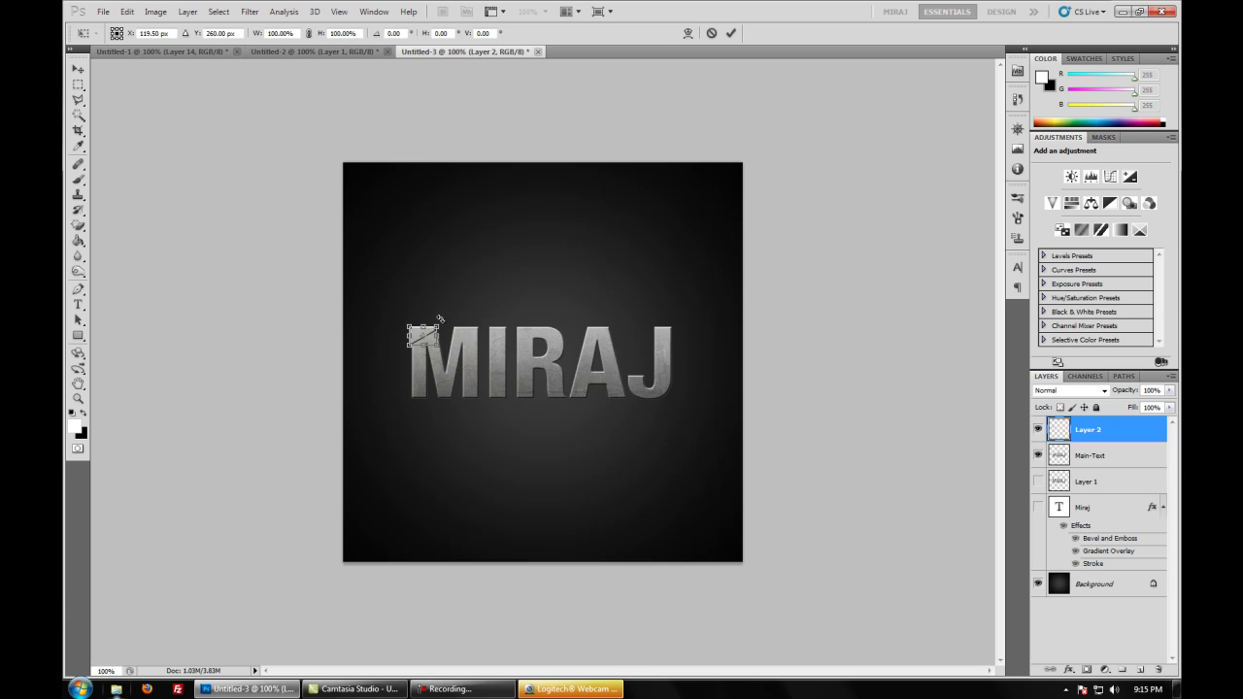
{"action": "left_click_drag", "start_coordinate": [440, 319], "coordinate": [444, 311]}
{"action": "left_click", "coordinate": [78, 69]}
{"action": "left_click", "coordinate": [573, 260]}
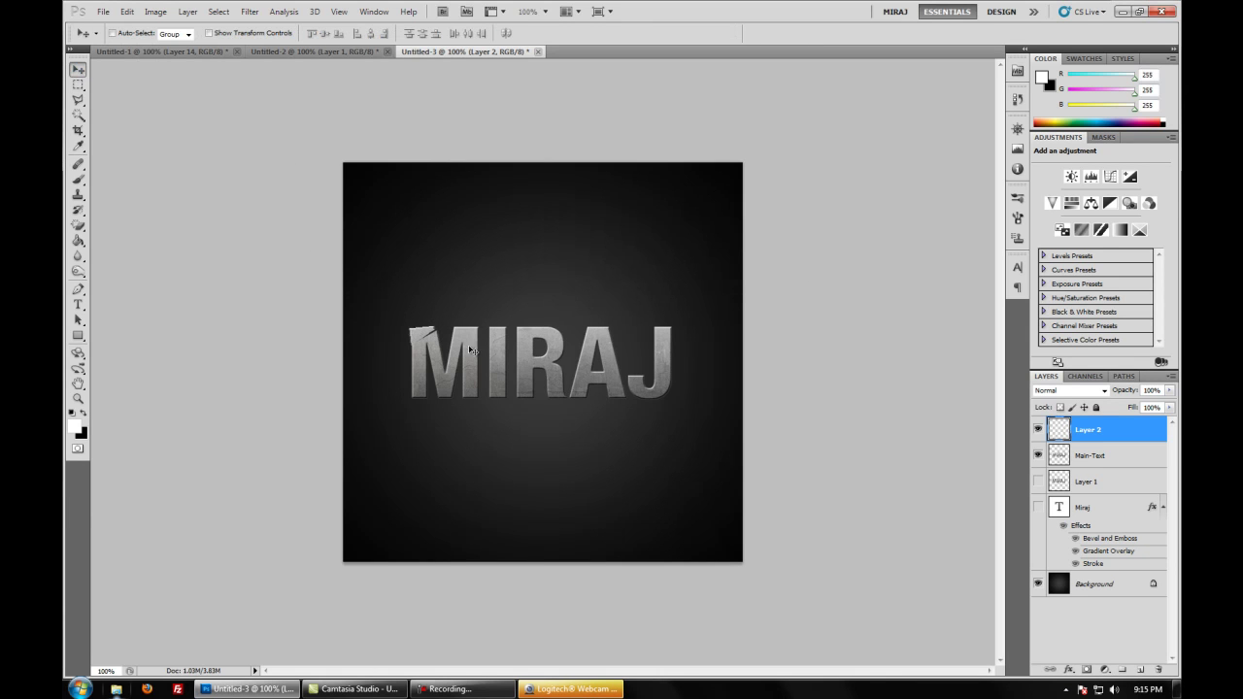
- Nudge the chip left and down, rotate it to about 5.38°, then undo to compare
{"action": "left_click_drag", "start_coordinate": [470, 350], "coordinate": [450, 356]}
{"action": "key", "text": "ctrl+t"}
{"action": "left_click_drag", "start_coordinate": [454, 346], "coordinate": [450, 361]}
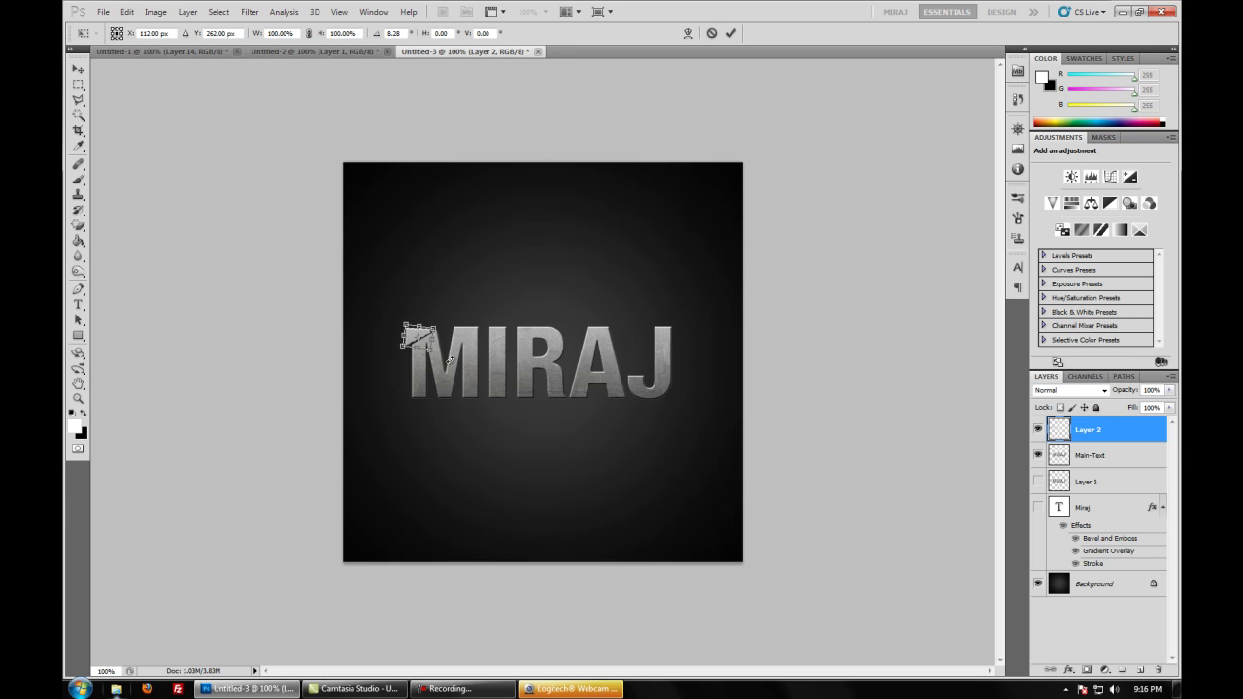
{"action": "key", "text": "v"}
{"action": "key", "text": "Return"}
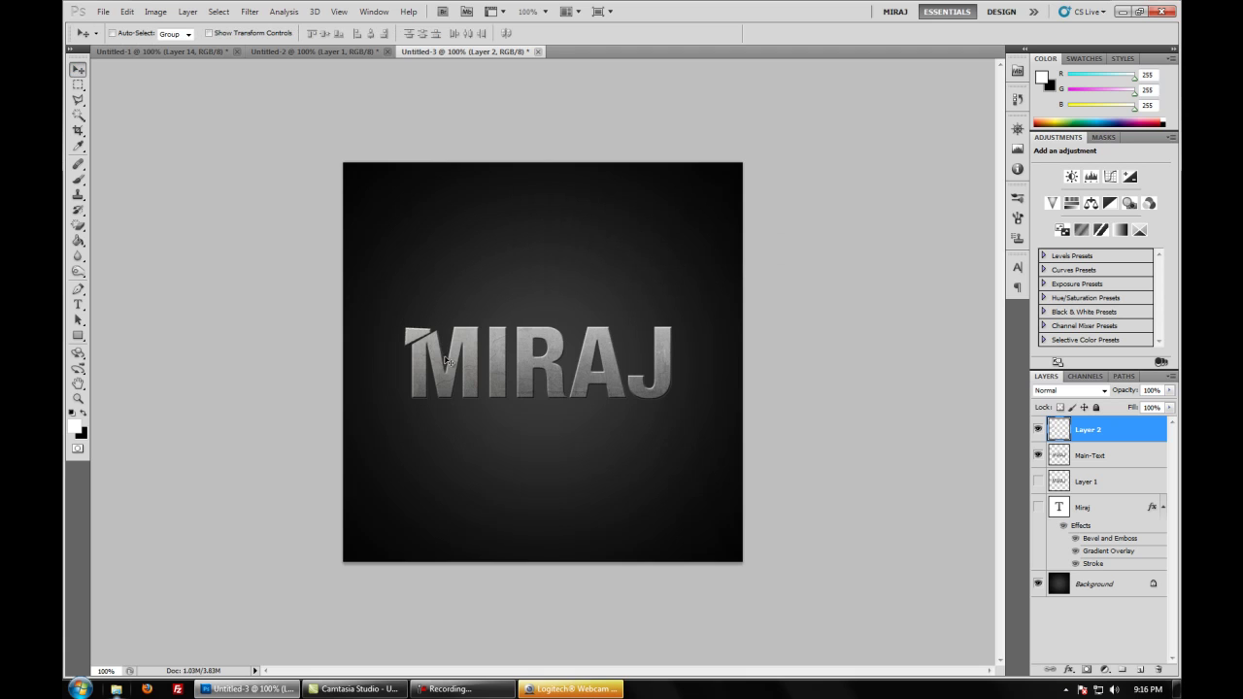
{"action": "key", "text": "ctrl+z"}
{"action": "key", "text": "ctrl+z"}
{"action": "key", "text": "ctrl+z"}
{"action": "key", "text": "ctrl+z"}
- Draw a trial lasso selection at the M's base, then clear it
{"action": "left_click", "coordinate": [78, 101]}
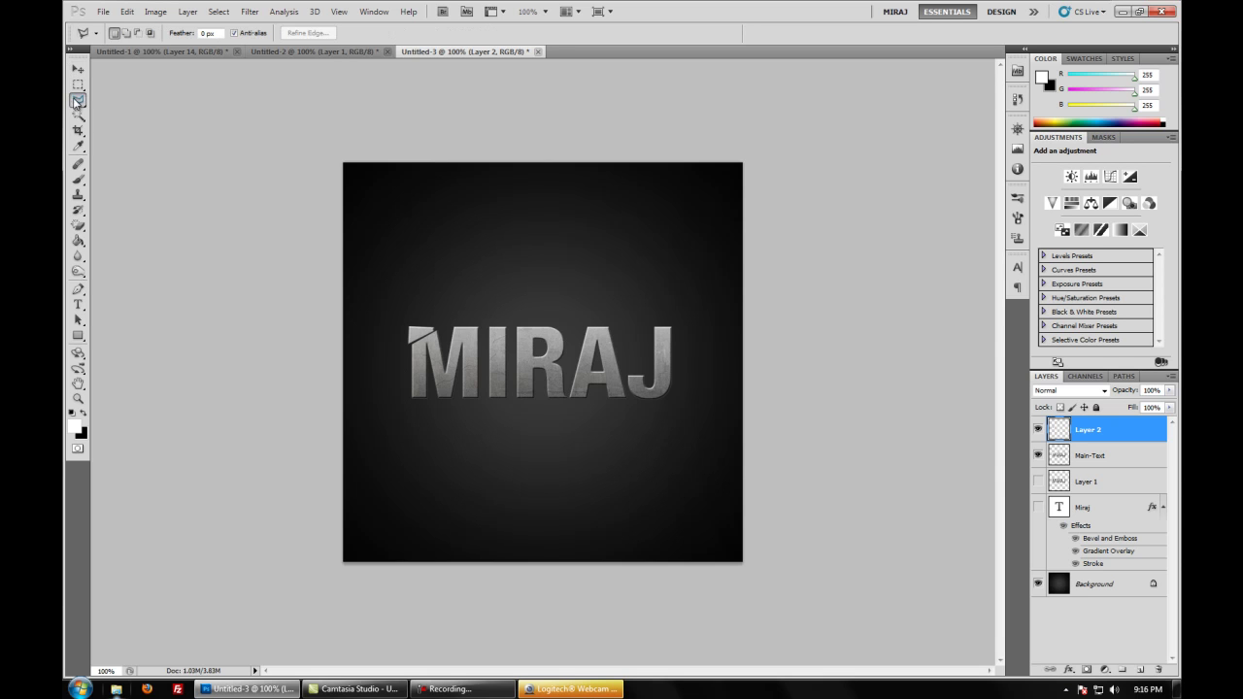
{"action": "left_click", "coordinate": [430, 377]}
{"action": "left_click", "coordinate": [425, 409]}
{"action": "left_click", "coordinate": [431, 377]}
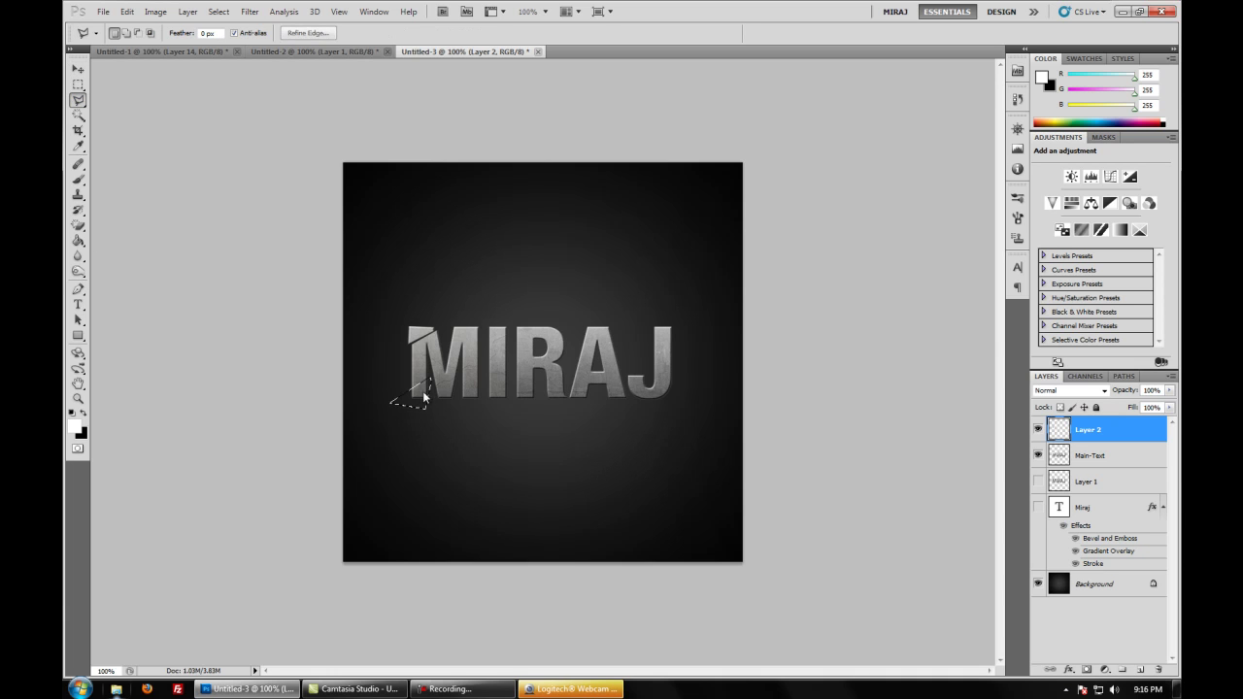
{"action": "right_click", "coordinate": [409, 391]}
{"action": "left_click", "coordinate": [423, 396]}
- Outline the sliver at the M's lower-left and cut it from Main-Text onto Layer 3
{"action": "left_click", "coordinate": [454, 377]}
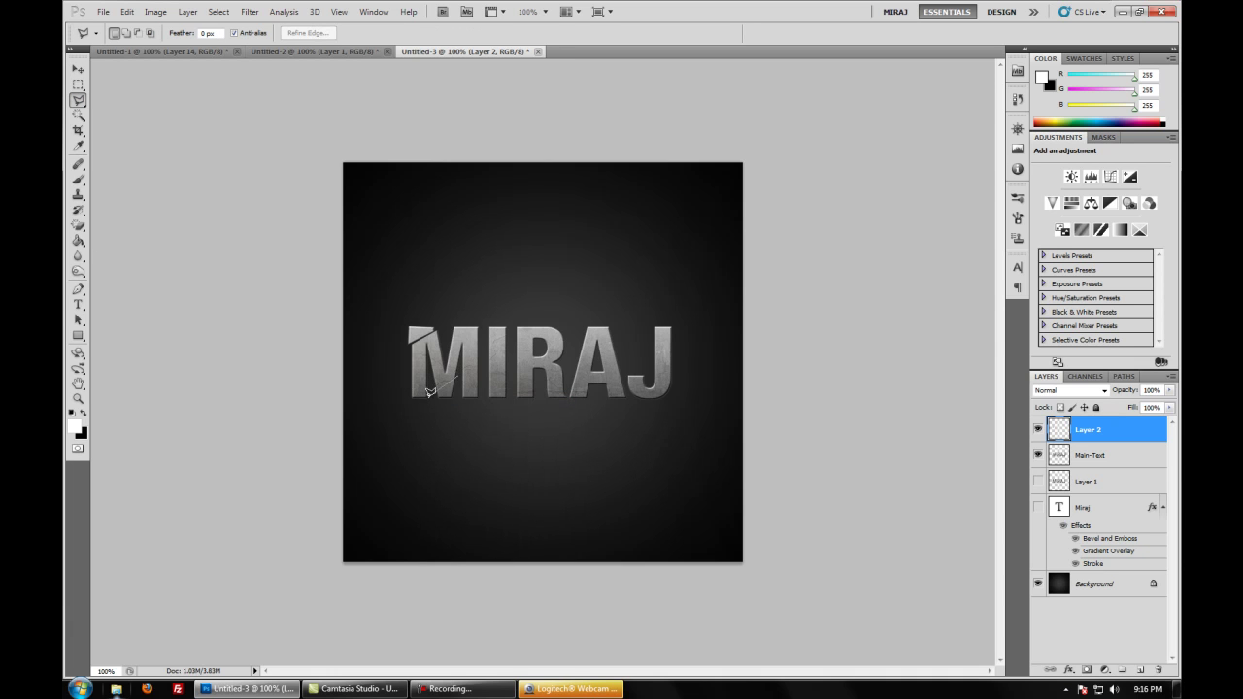
{"action": "left_click", "coordinate": [428, 398]}
{"action": "left_click", "coordinate": [427, 420]}
{"action": "left_click", "coordinate": [461, 426]}
{"action": "left_click", "coordinate": [455, 373]}
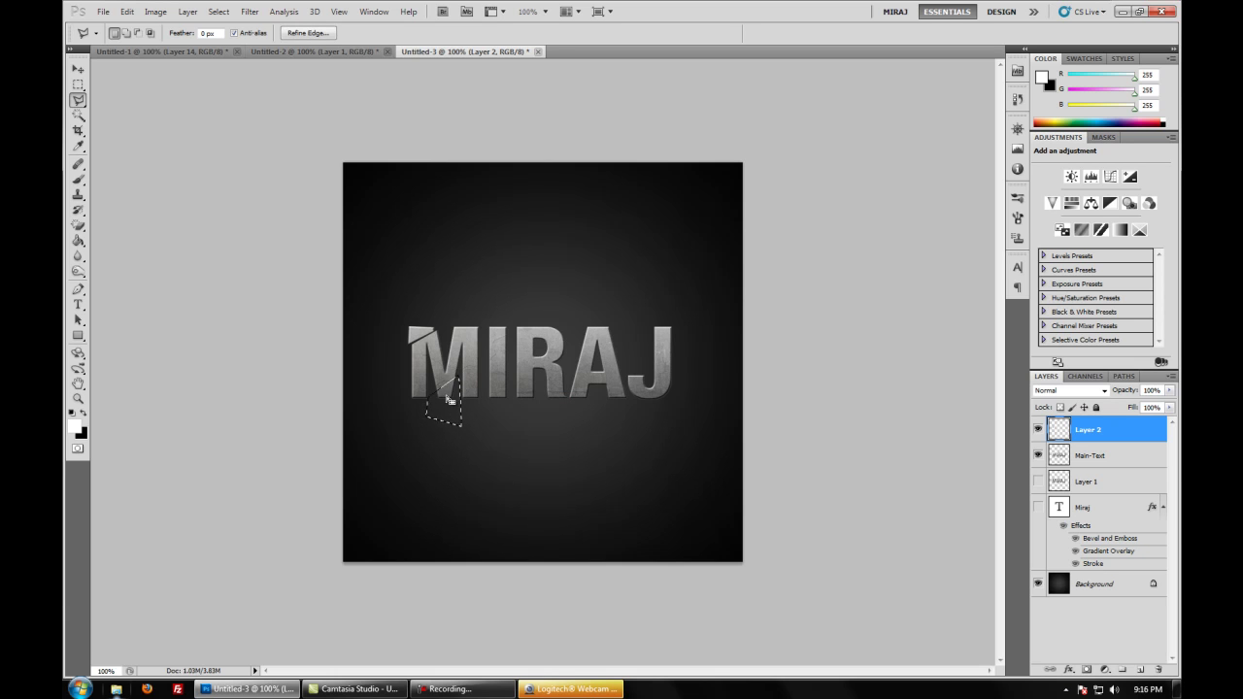
{"action": "right_click", "coordinate": [448, 398]}
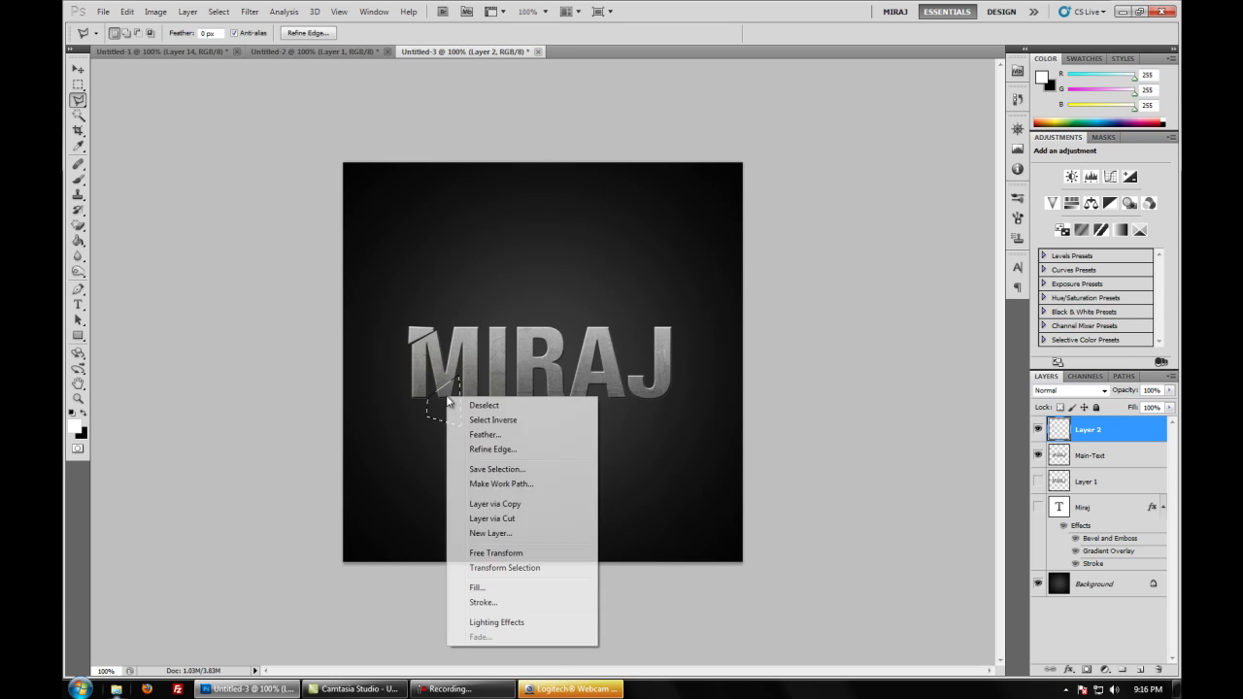
{"action": "left_click", "coordinate": [1101, 429]}
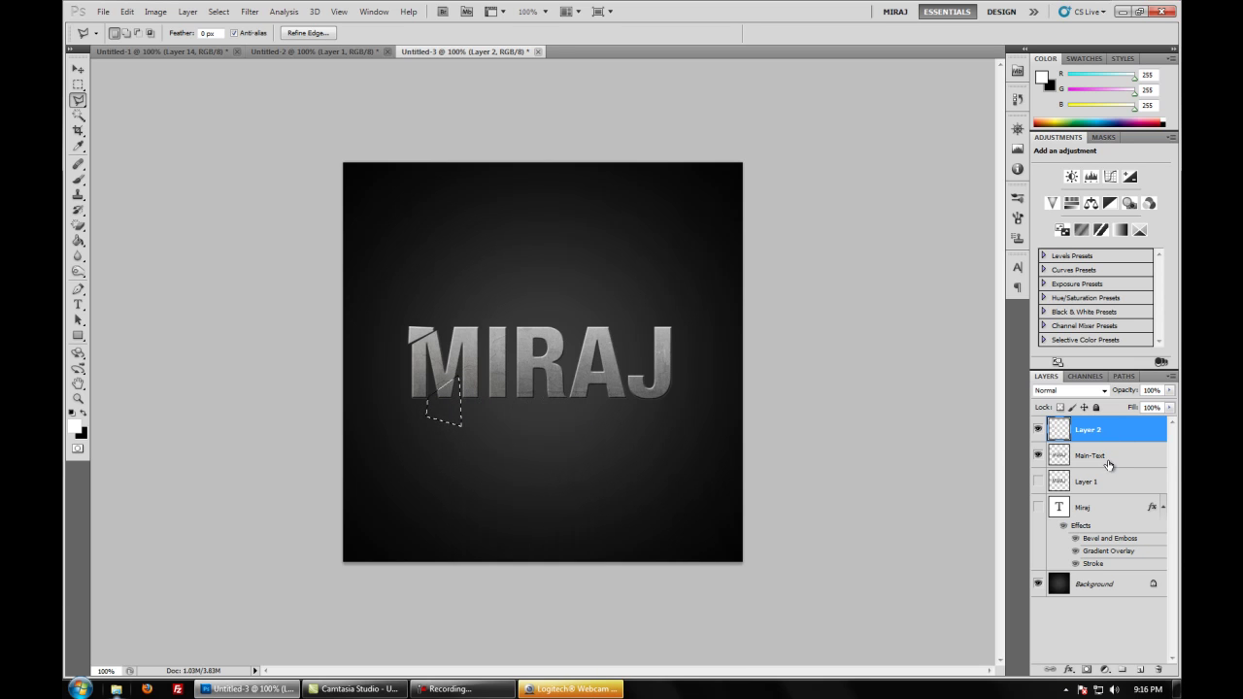
{"action": "left_click", "coordinate": [1110, 463]}
{"action": "right_click", "coordinate": [443, 412]}
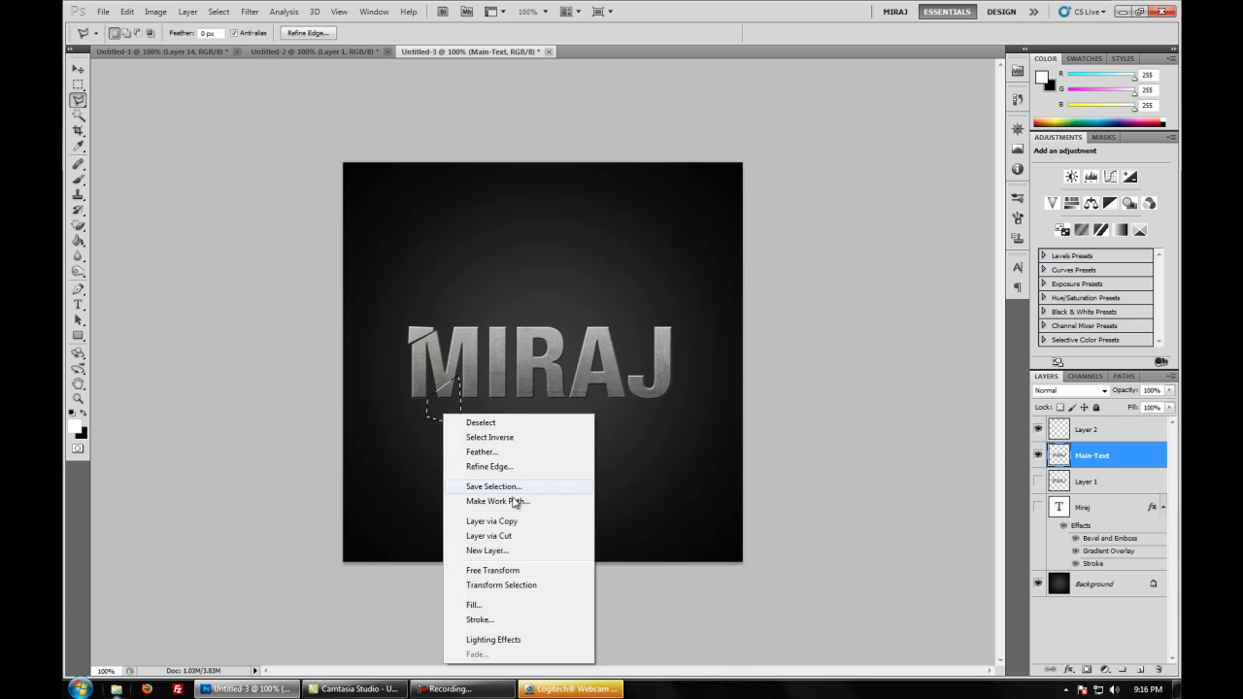
{"action": "left_click", "coordinate": [521, 537]}
{"action": "left_click", "coordinate": [78, 70]}
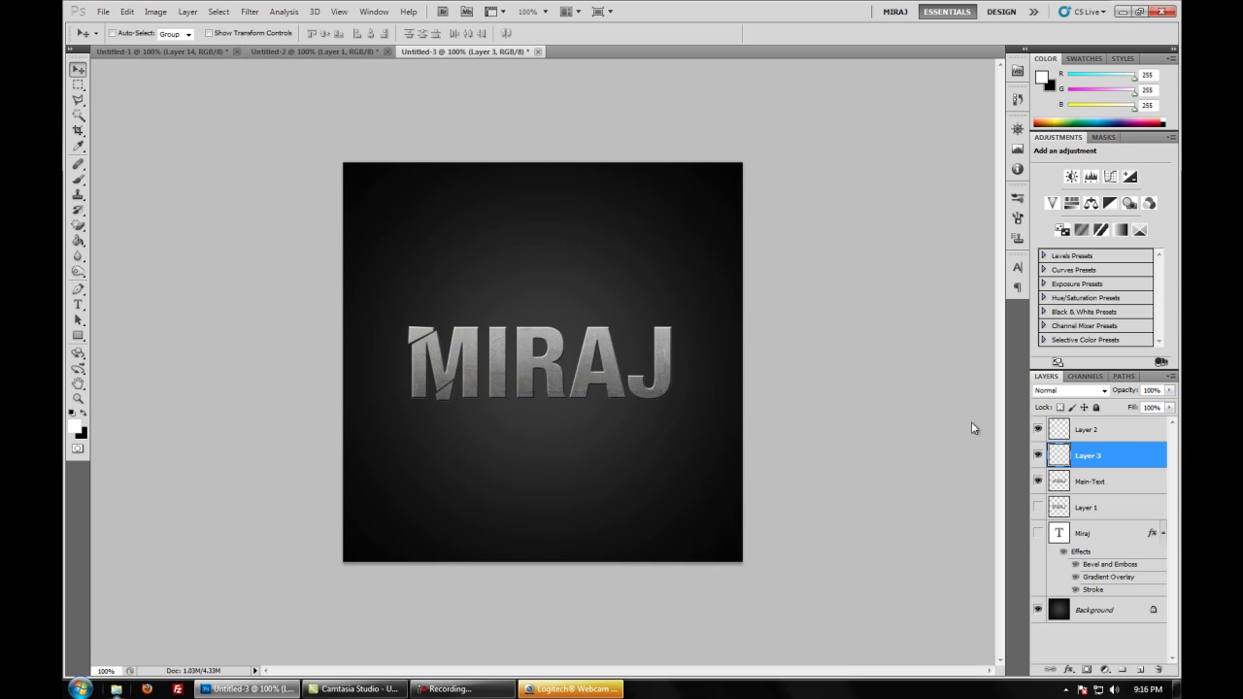
- On Main-Text, try a lasso outline on the M and dismiss the no-pixels-selected warning
{"action": "left_click", "coordinate": [1108, 483]}
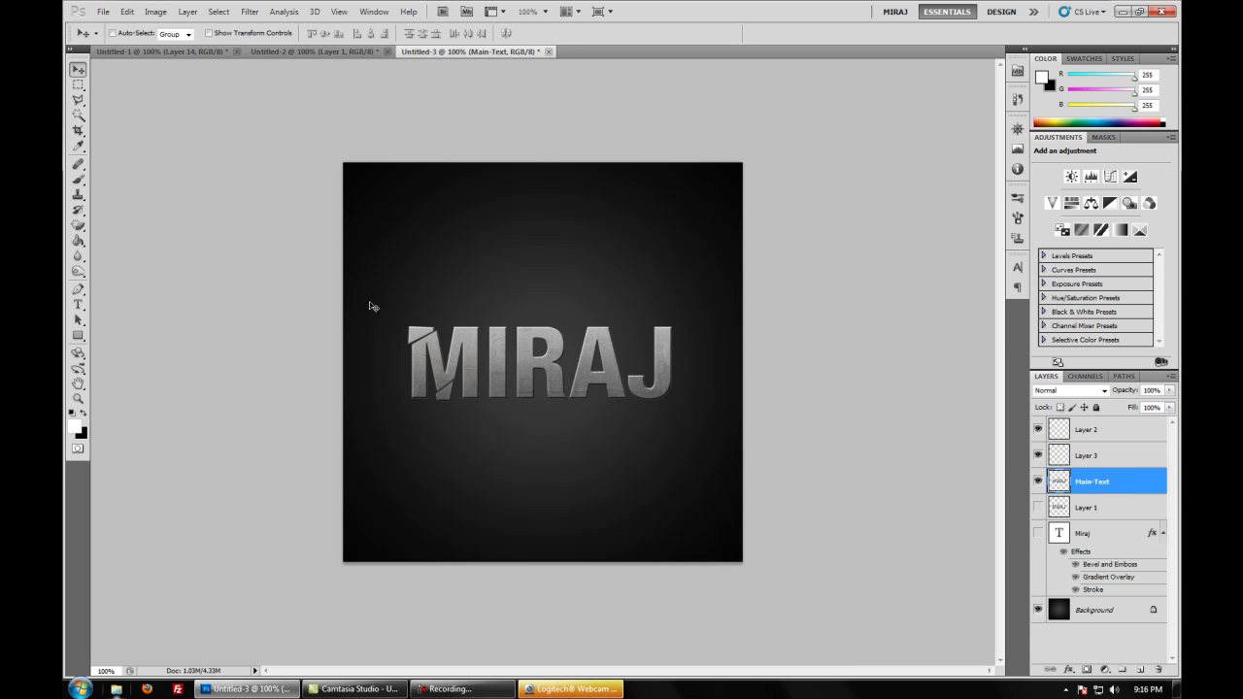
{"action": "left_click", "coordinate": [78, 100]}
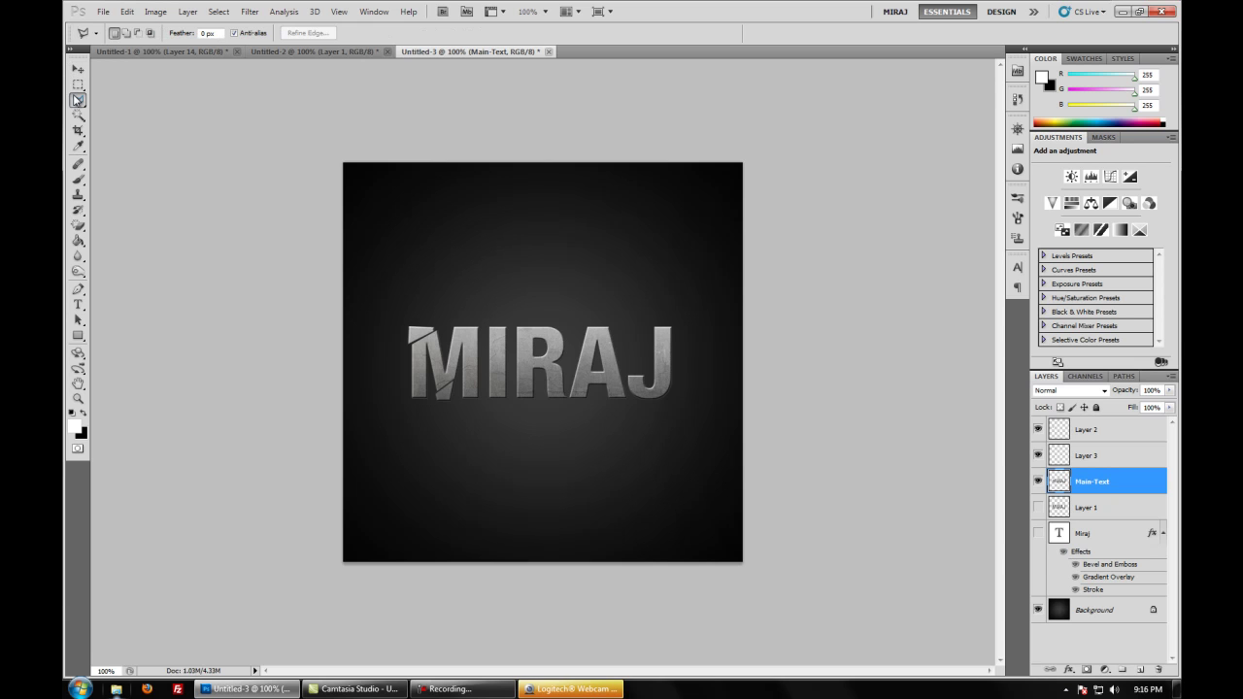
{"action": "left_click", "coordinate": [451, 324]}
{"action": "double_click", "coordinate": [448, 308]}
{"action": "left_click", "coordinate": [602, 261]}
- Outline a four-corner wedge down the M and cut it onto Layer 4
{"action": "left_click", "coordinate": [482, 340]}
{"action": "left_click", "coordinate": [460, 365]}
{"action": "left_click", "coordinate": [462, 418]}
{"action": "left_click", "coordinate": [486, 412]}
{"action": "left_click", "coordinate": [484, 338]}
{"action": "right_click", "coordinate": [479, 383]}
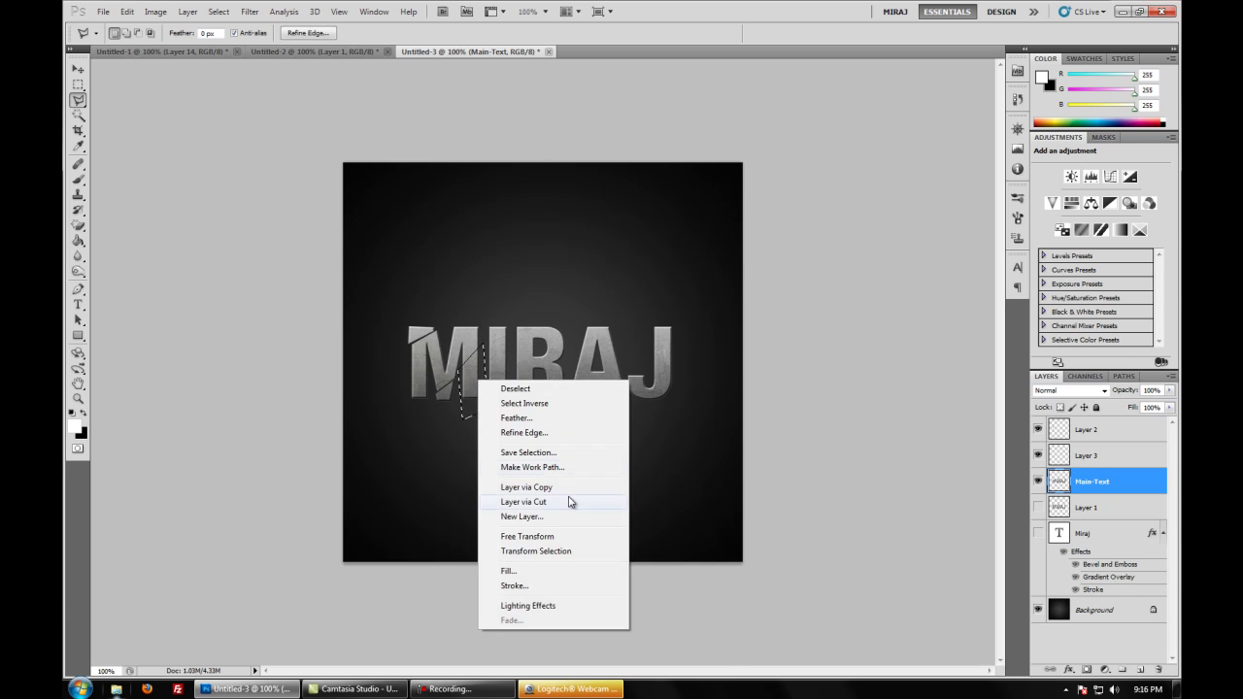
{"action": "left_click", "coordinate": [524, 502]}
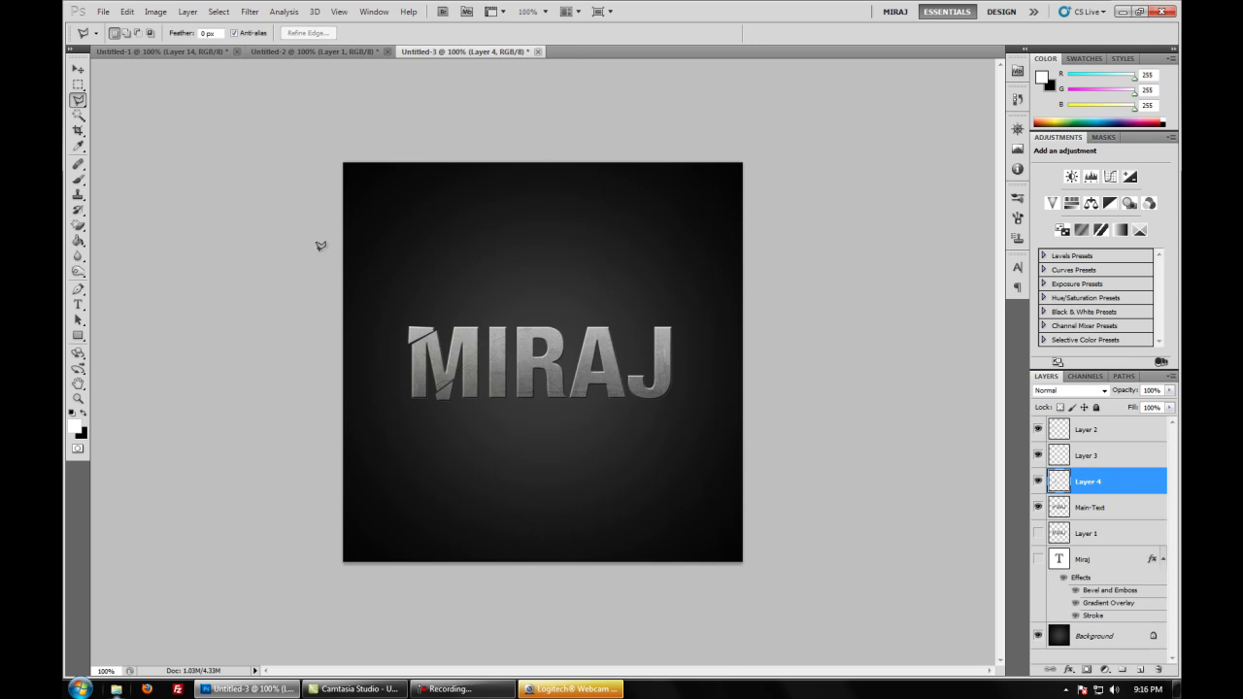
- Nudge the Layer 4 wedge up and left, then reselect Layer 3 and Main-Text
{"action": "left_click", "coordinate": [78, 69]}
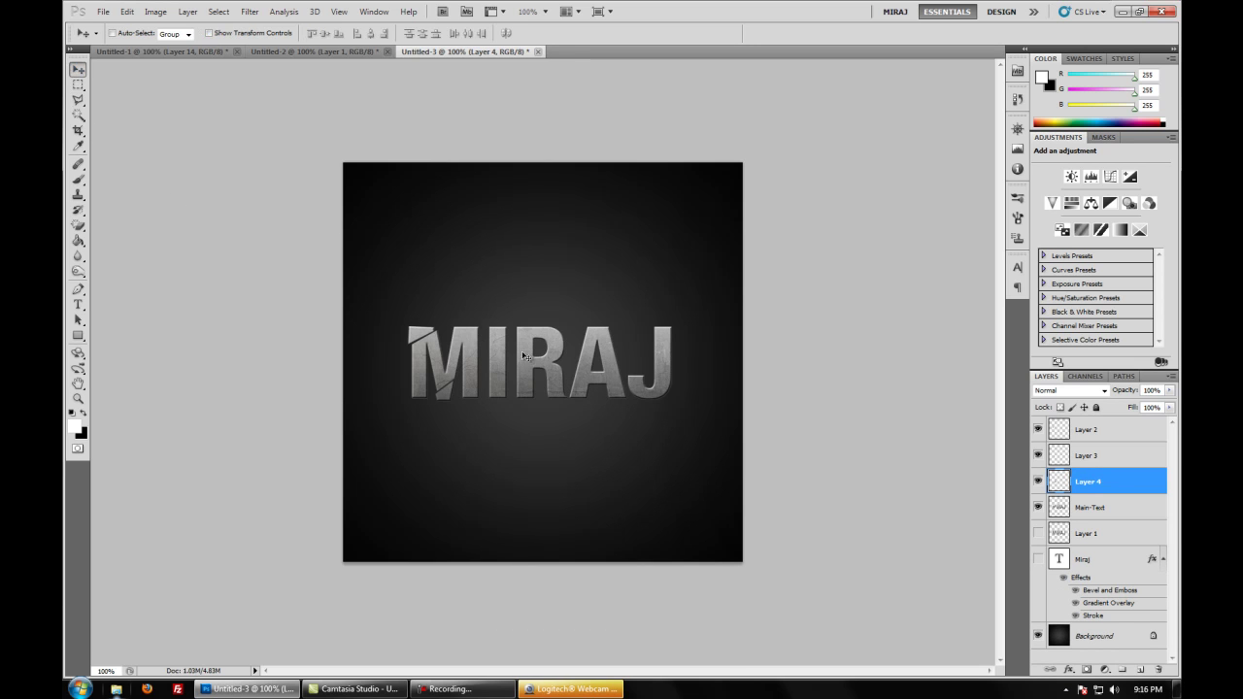
{"action": "left_click_drag", "start_coordinate": [468, 396], "coordinate": [472, 393]}
{"action": "key", "text": "Left"}
{"action": "key", "text": "Left"}
{"action": "key", "text": "Left"}
{"action": "left_click", "coordinate": [1096, 454]}
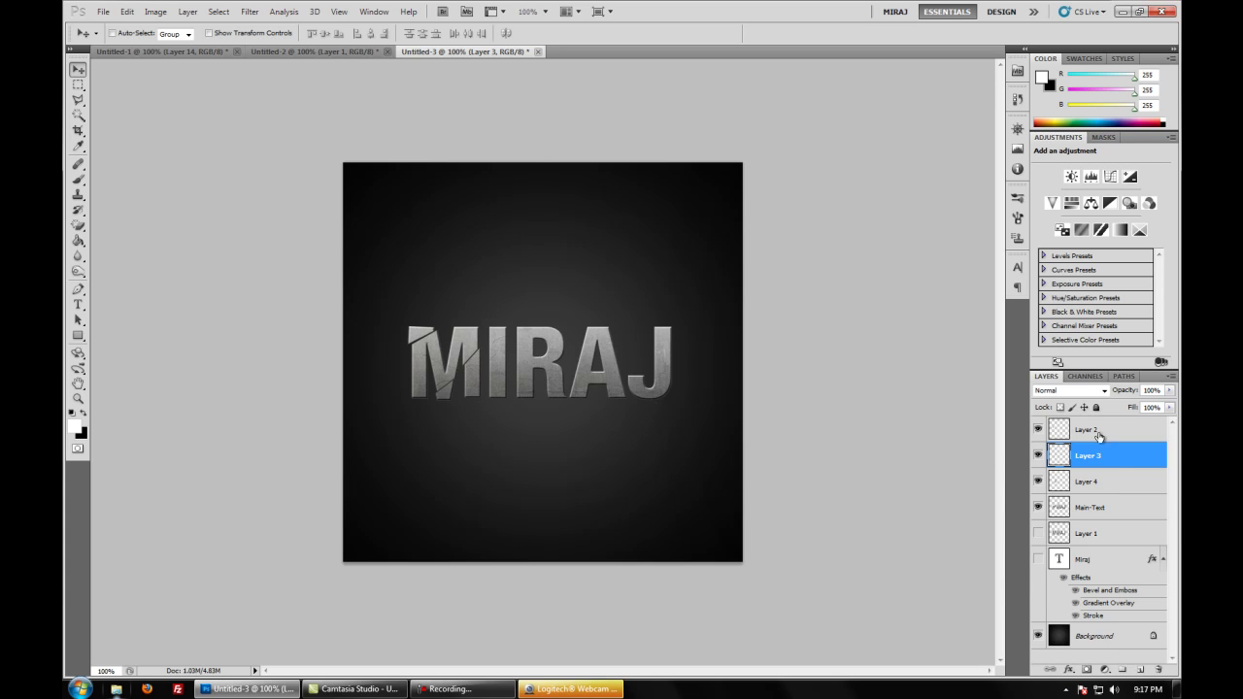
{"action": "left_click", "coordinate": [1110, 508]}
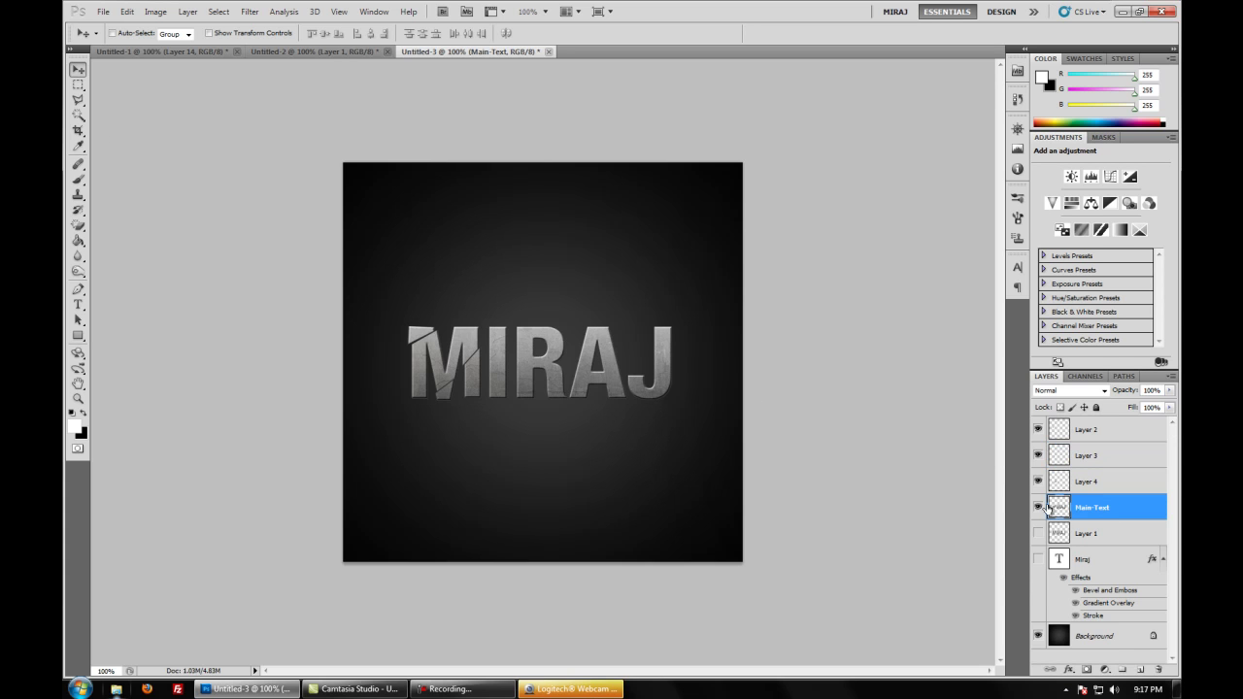
- Outline the top of the I and cut it onto Layer 5
{"action": "left_click", "coordinate": [79, 101]}
{"action": "left_click", "coordinate": [485, 334]}
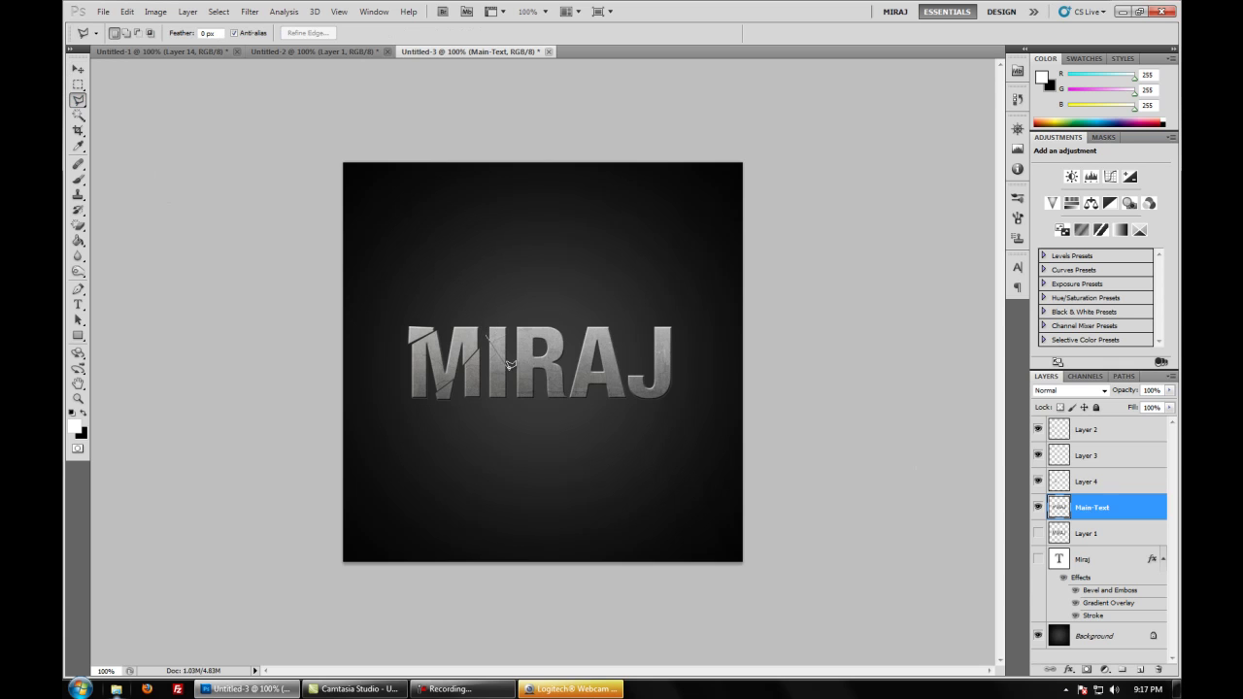
{"action": "left_click", "coordinate": [509, 366]}
{"action": "left_click", "coordinate": [513, 321]}
{"action": "left_click", "coordinate": [491, 320]}
{"action": "left_click", "coordinate": [486, 334]}
{"action": "right_click", "coordinate": [498, 341]}
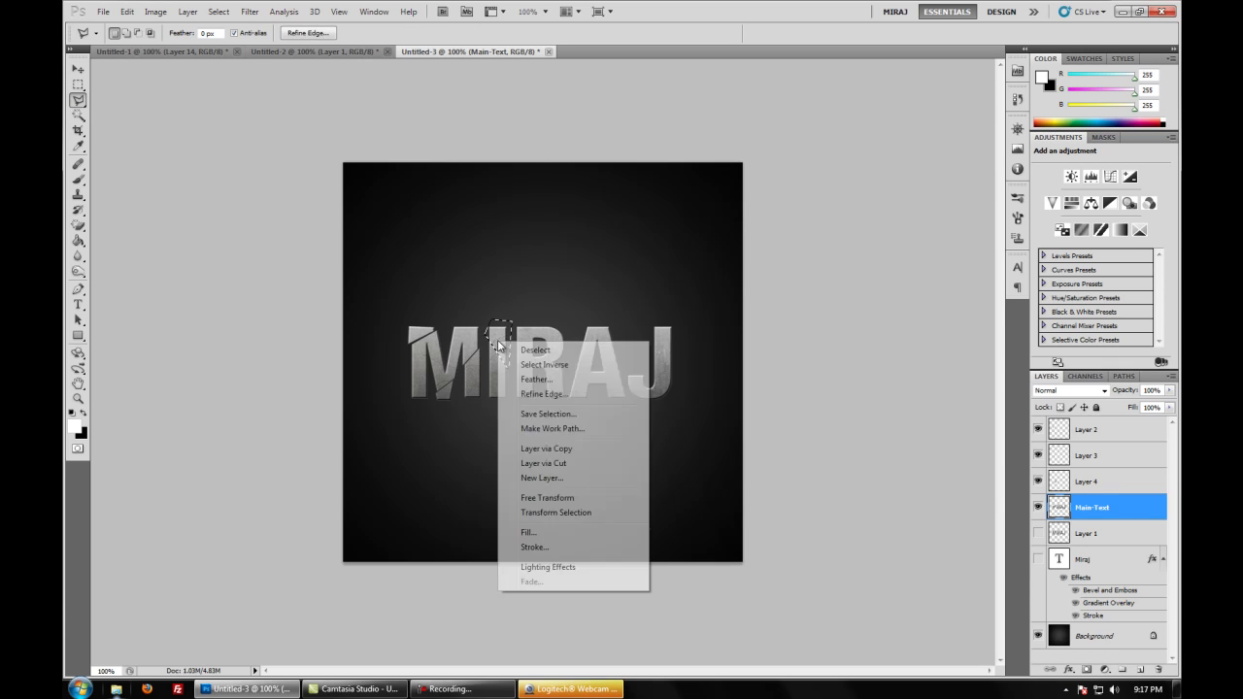
{"action": "left_click", "coordinate": [549, 448]}
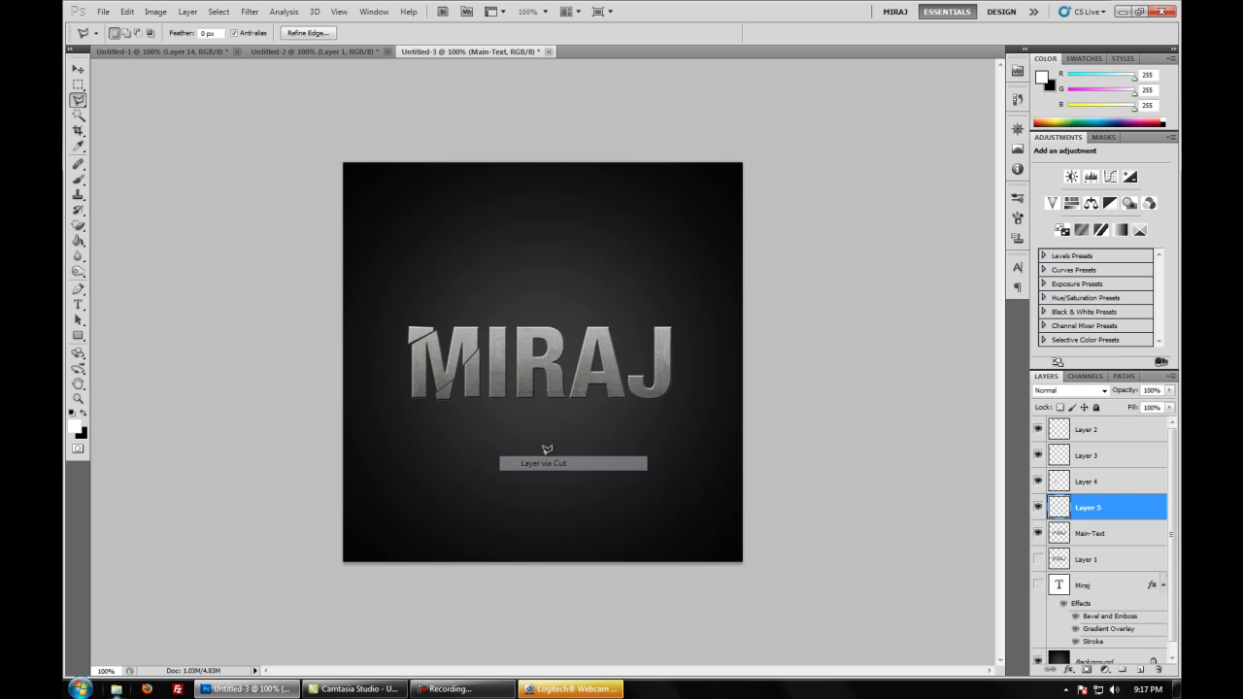
- Rotate the Layer 5 piece a few degrees and apply the transformation
{"action": "left_click", "coordinate": [78, 69]}
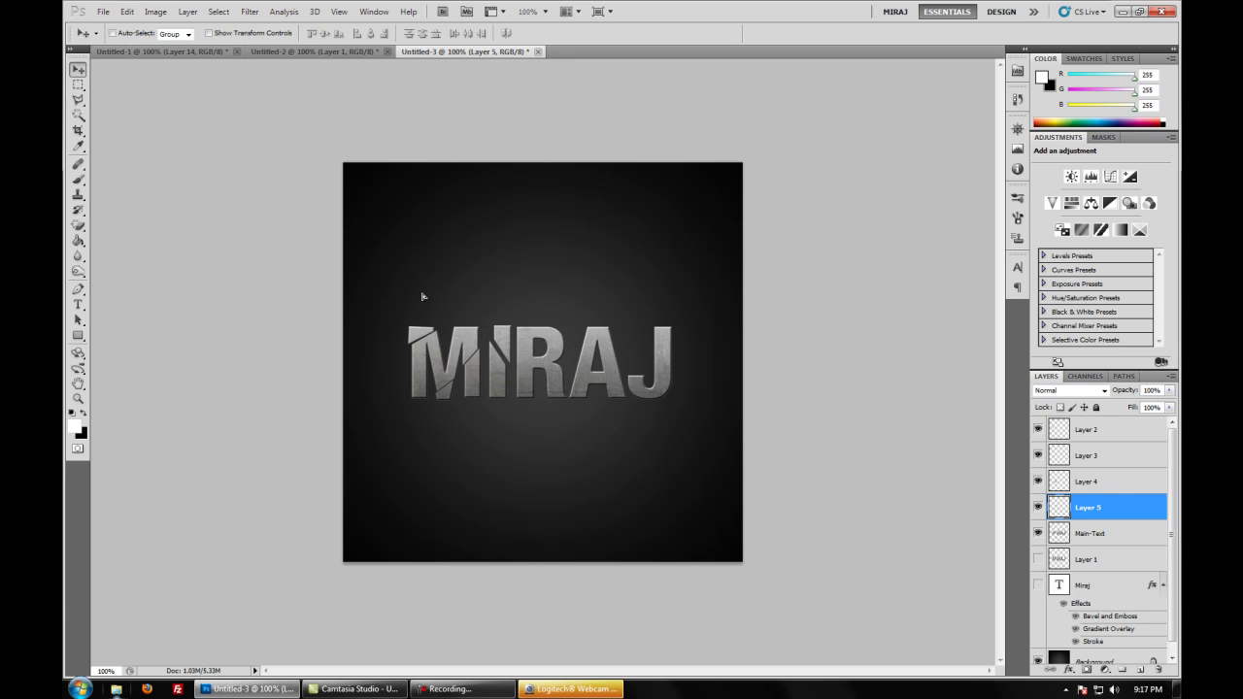
{"action": "key", "text": "ctrl+t"}
{"action": "left_click_drag", "start_coordinate": [513, 381], "coordinate": [523, 386]}
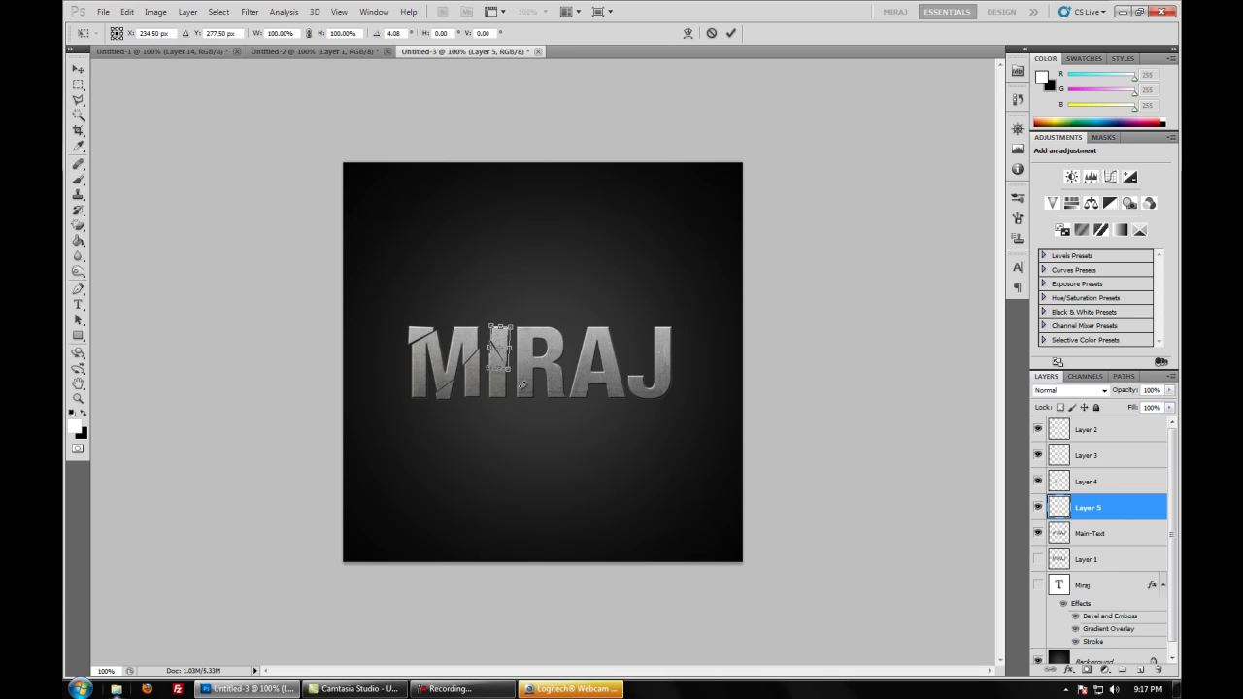
{"action": "left_click", "coordinate": [77, 69]}
{"action": "left_click", "coordinate": [579, 267]}
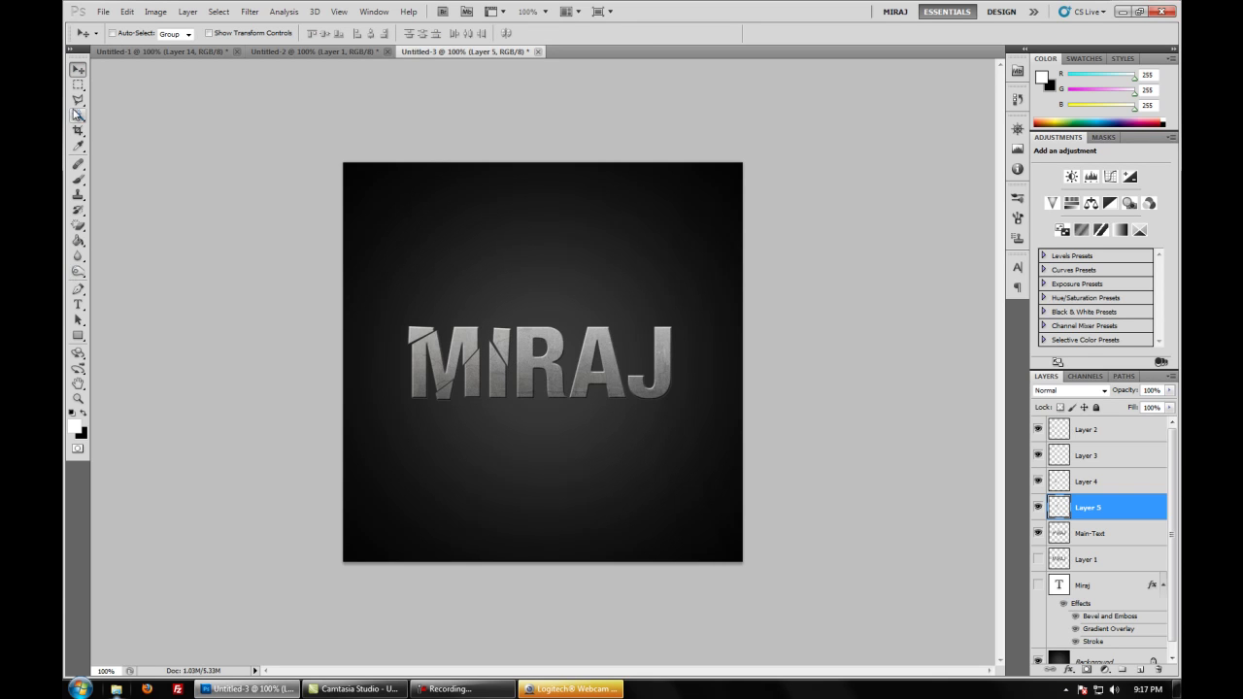
{"action": "left_click", "coordinate": [77, 99]}
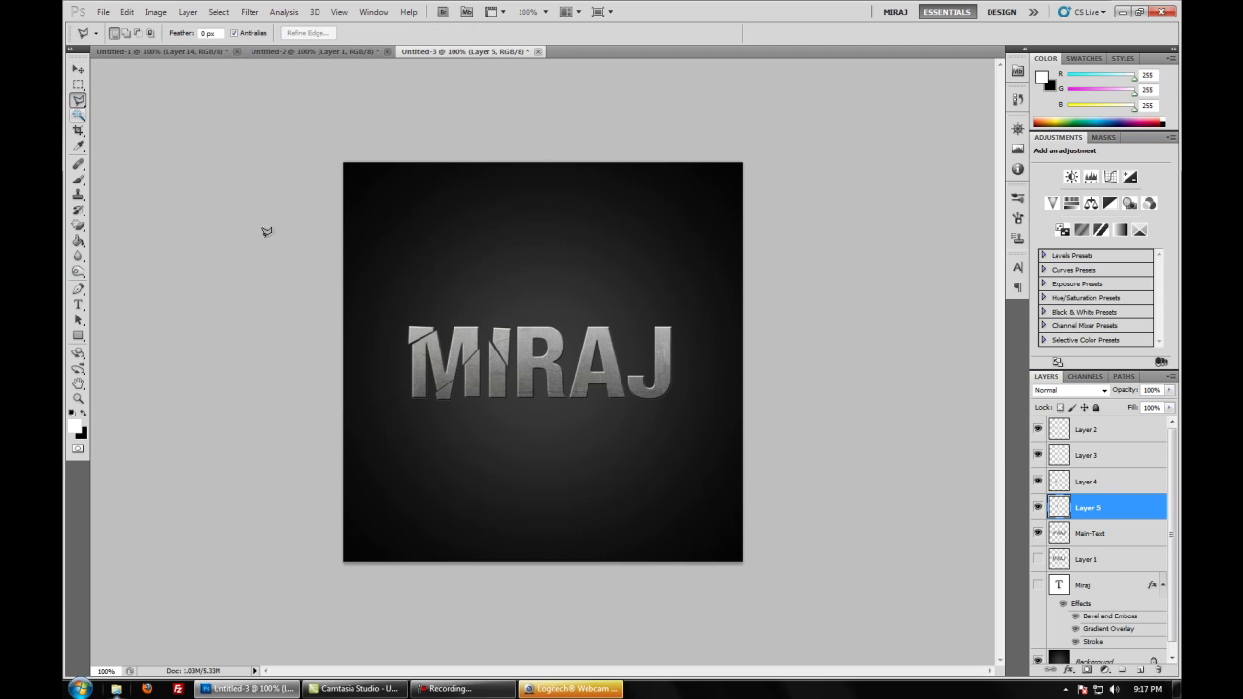
- Outline the bottom of the R and cut it from Main-Text onto Layer 6
{"action": "left_click", "coordinate": [540, 382]}
{"action": "left_click", "coordinate": [539, 413]}
{"action": "left_click", "coordinate": [570, 412]}
{"action": "double_click", "coordinate": [568, 360]}
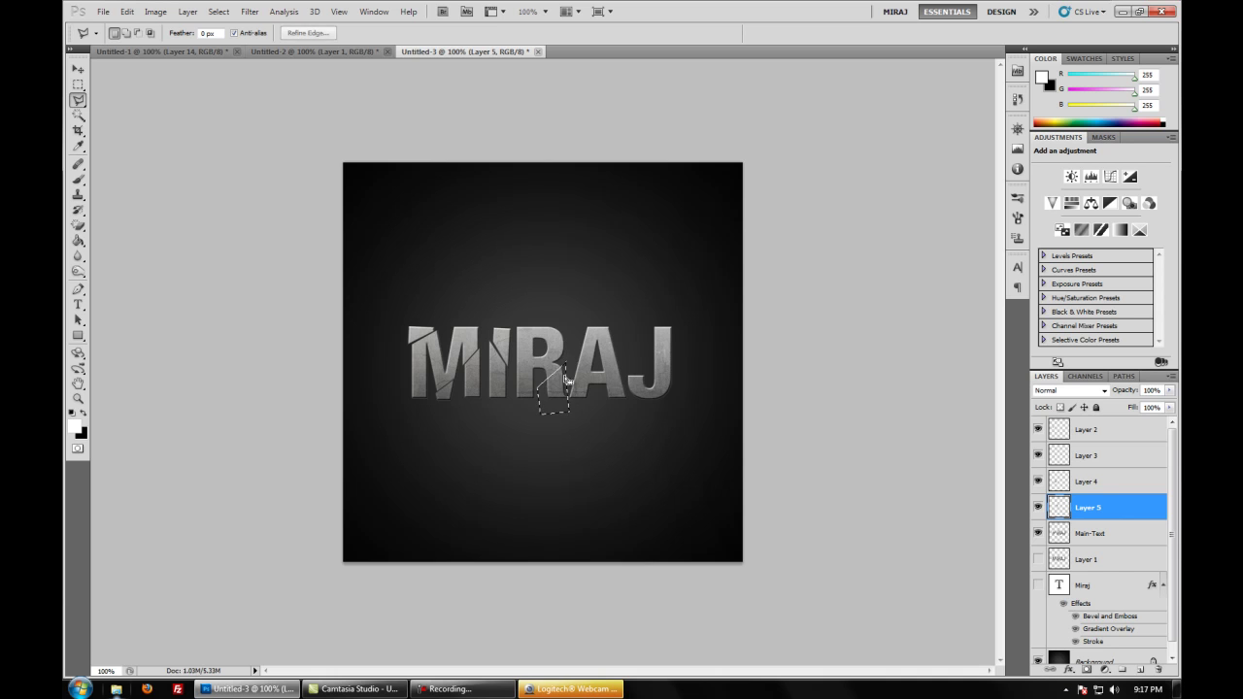
{"action": "left_click", "coordinate": [1072, 536]}
{"action": "right_click", "coordinate": [559, 383]}
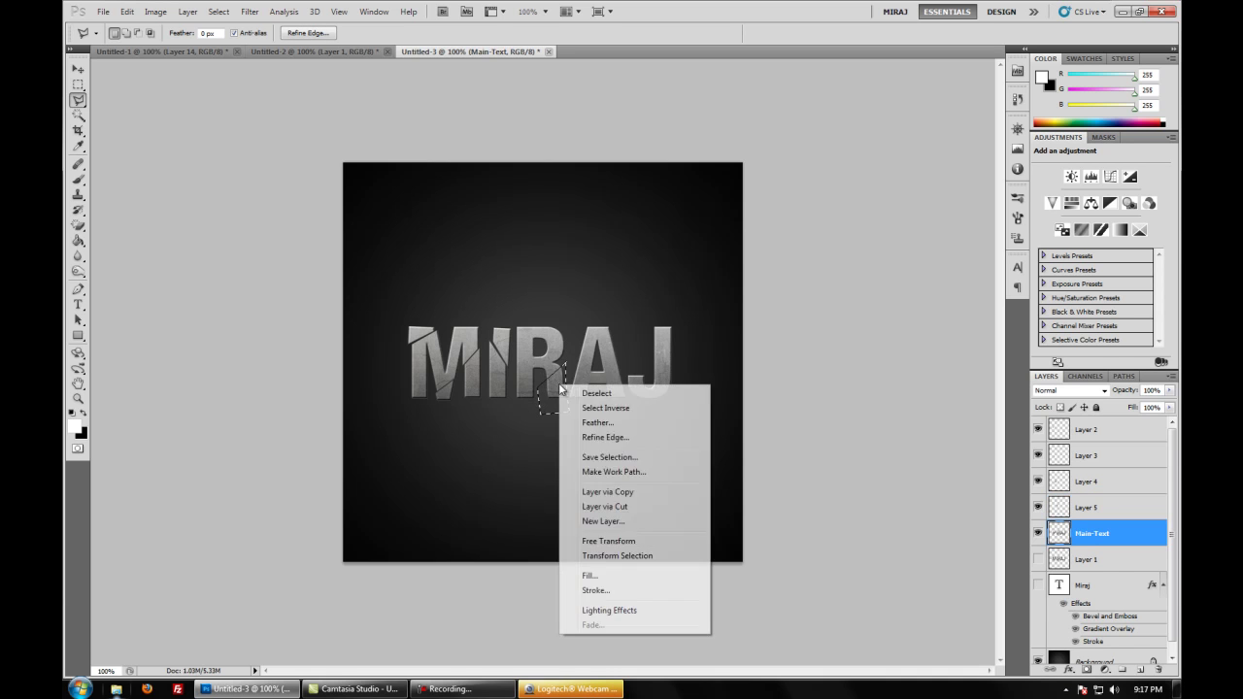
{"action": "left_click", "coordinate": [611, 506]}
- Shift the Layer 6 piece to open a crack, then toggle its visibility to check it
{"action": "left_click", "coordinate": [85, 70]}
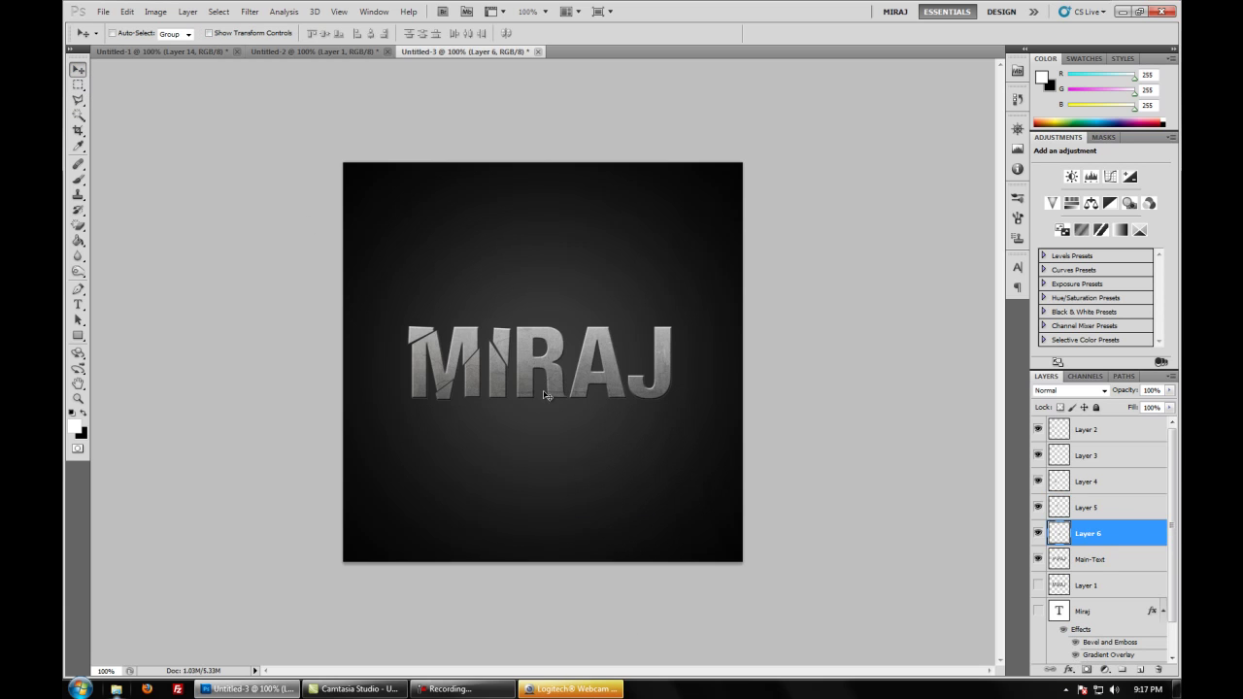
{"action": "left_click_drag", "start_coordinate": [547, 396], "coordinate": [547, 397]}
{"action": "left_click", "coordinate": [1091, 561]}
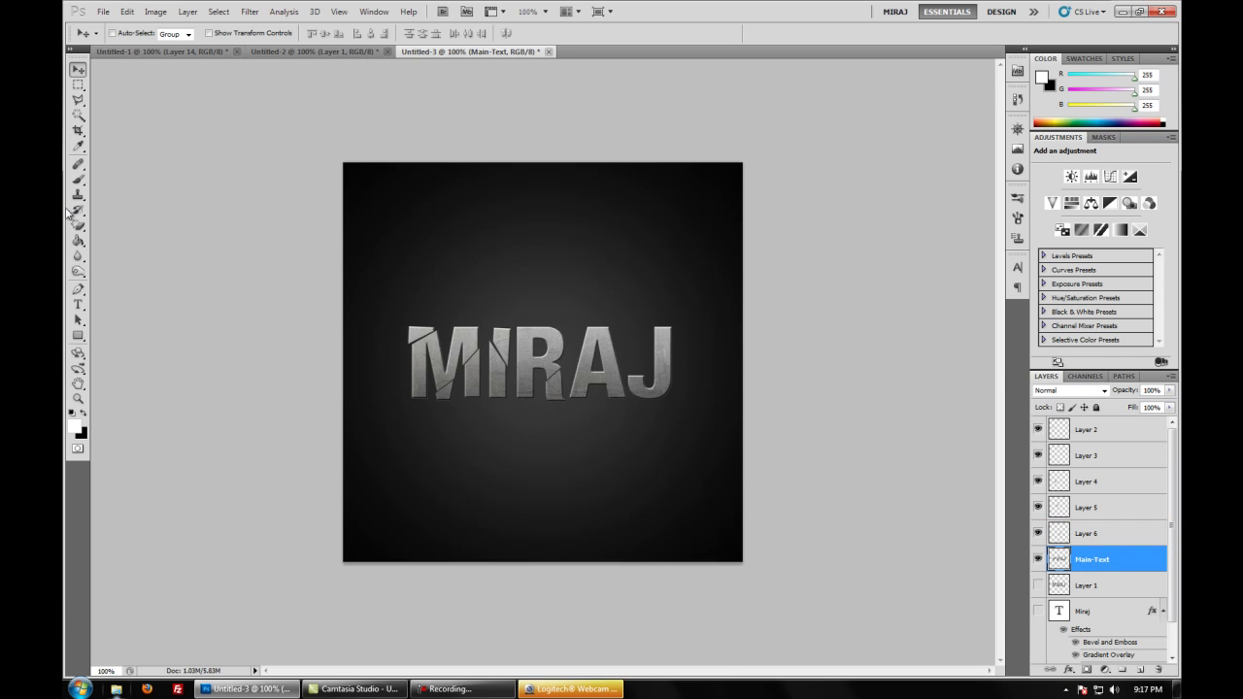
{"action": "left_click", "coordinate": [1039, 534]}
{"action": "left_click", "coordinate": [1039, 534]}
- Outline the top of the R and cut it onto Layer 7
{"action": "left_click", "coordinate": [78, 99]}
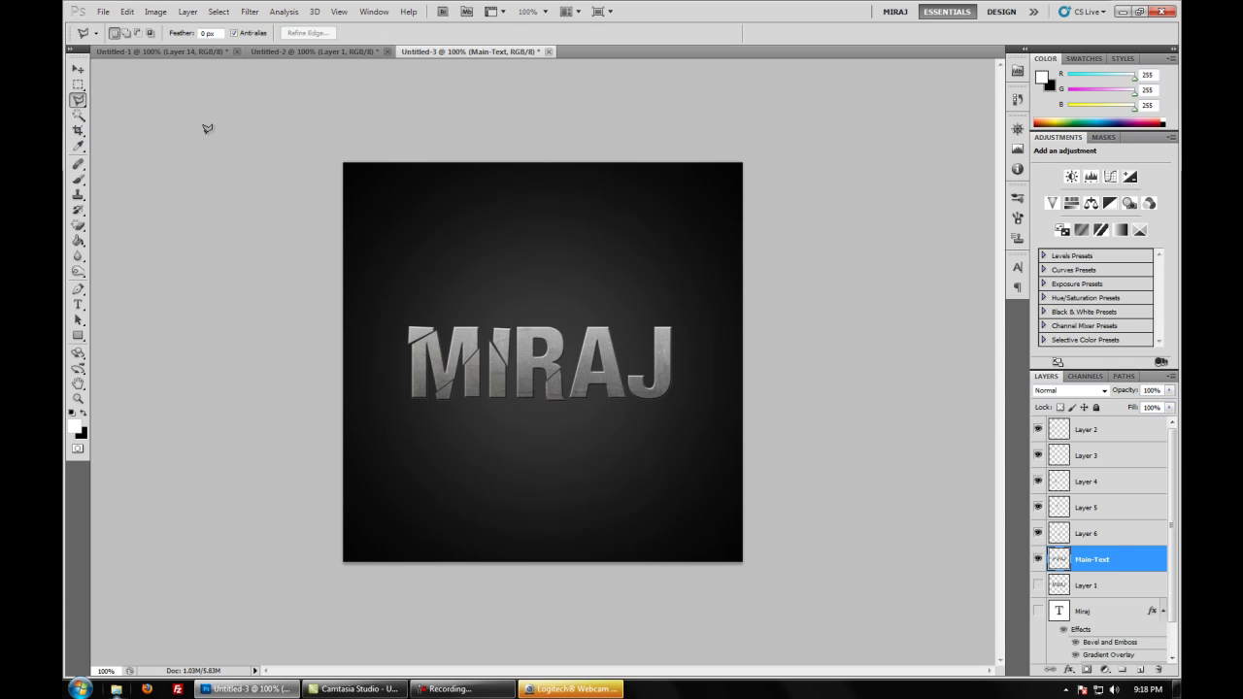
{"action": "left_click", "coordinate": [552, 320]}
{"action": "left_click", "coordinate": [514, 318]}
{"action": "left_click", "coordinate": [554, 316]}
{"action": "right_click", "coordinate": [532, 333]}
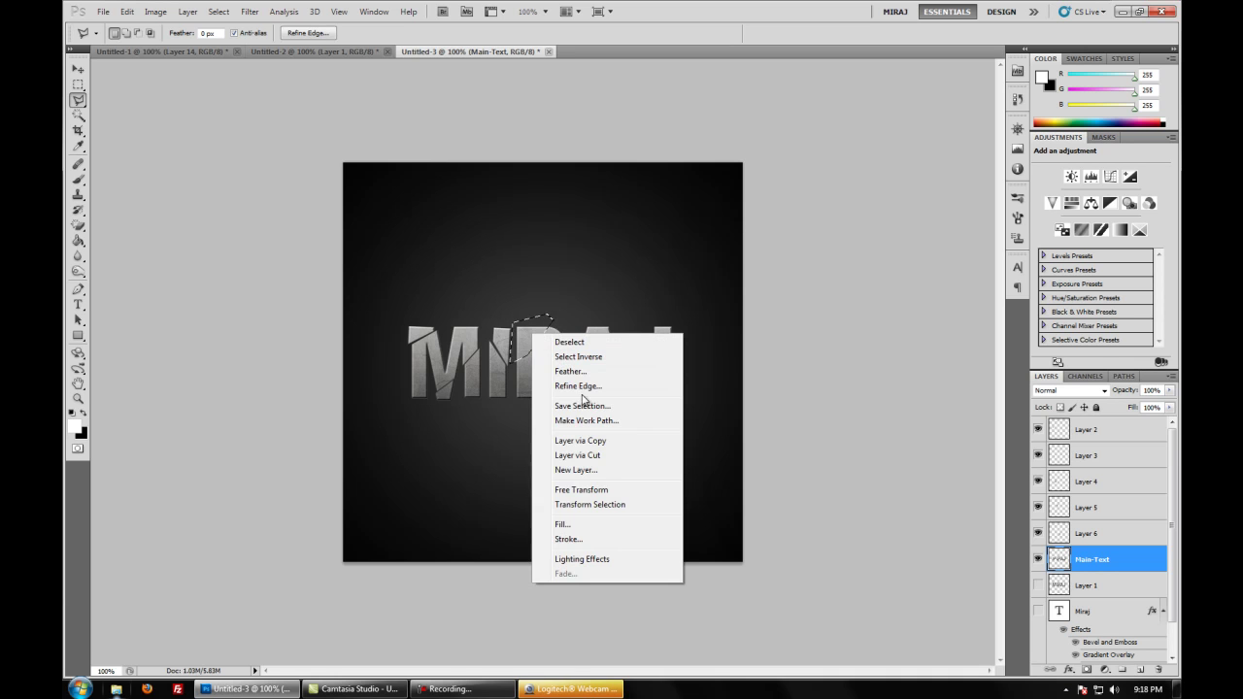
{"action": "left_click", "coordinate": [616, 456]}
- Lift the R piece, rotate it about 6.46° and apply, then shift it slightly
{"action": "key", "text": "v"}
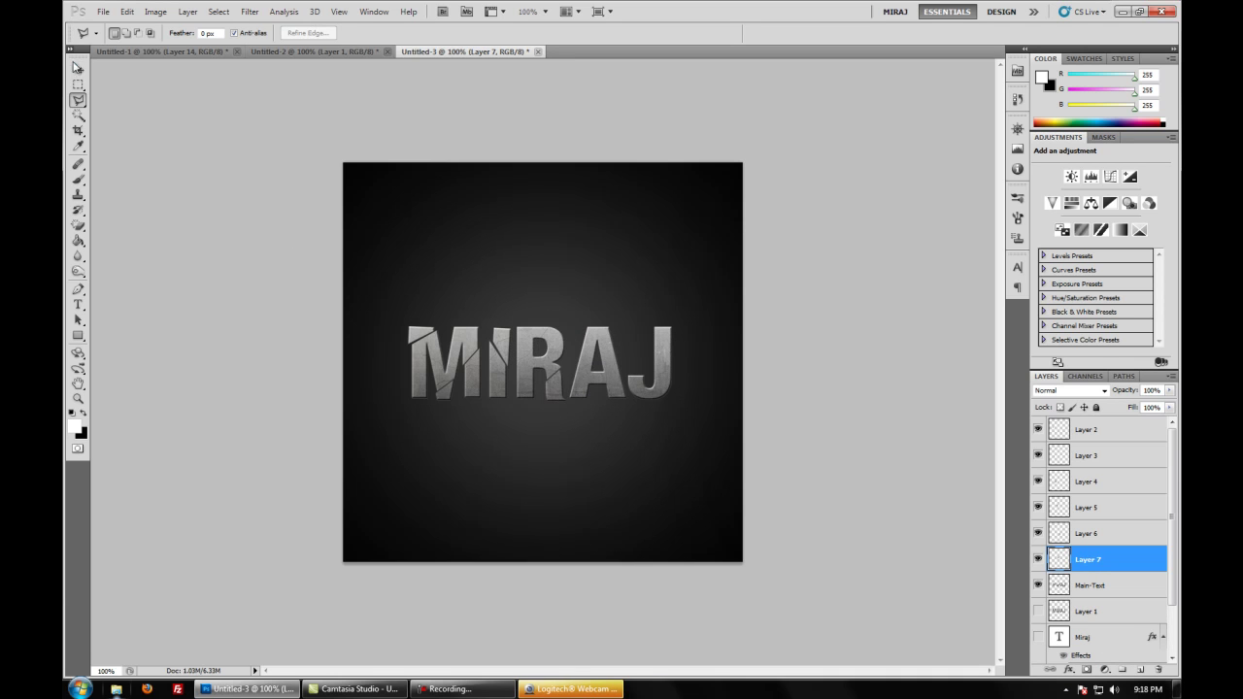
{"action": "mouse_move", "coordinate": [545, 343]}
{"action": "left_mouse_down"}
{"action": "mouse_move", "coordinate": [540, 333]}
{"action": "mouse_move", "coordinate": [568, 352]}
{"action": "left_mouse_up"}
{"action": "key", "text": "ctrl+t"}
{"action": "left_click", "coordinate": [83, 69]}
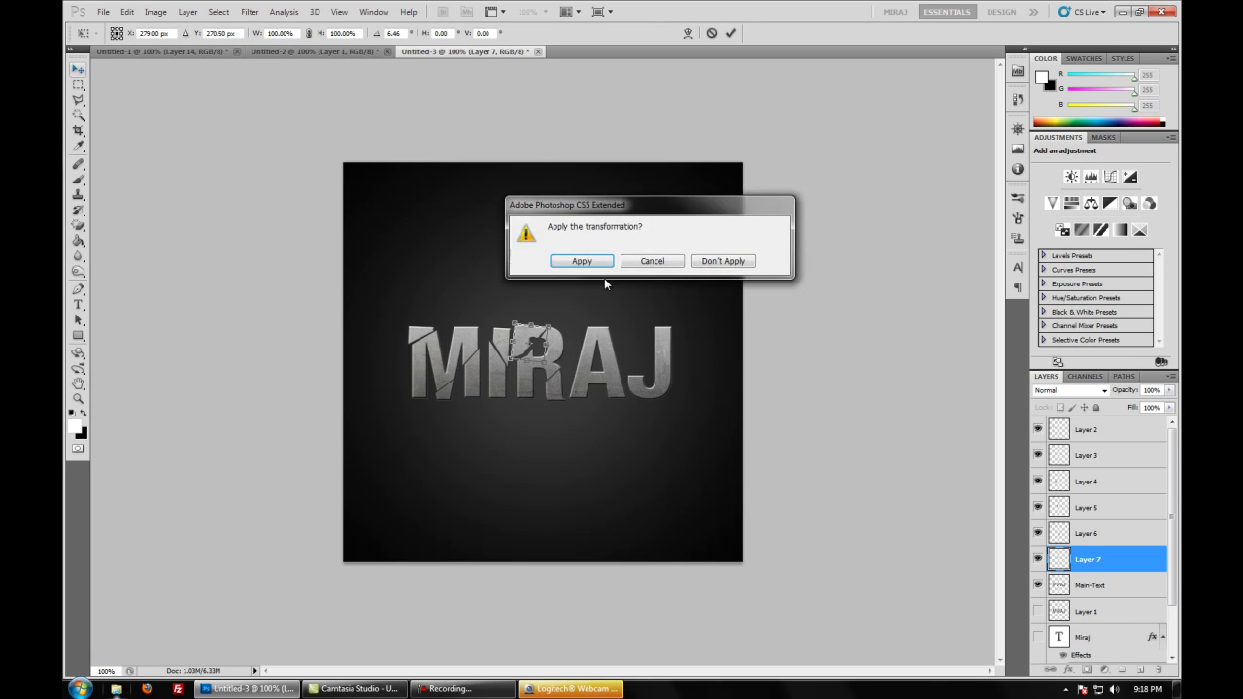
{"action": "left_click", "coordinate": [580, 258]}
{"action": "left_click_drag", "start_coordinate": [557, 342], "coordinate": [561, 348]}
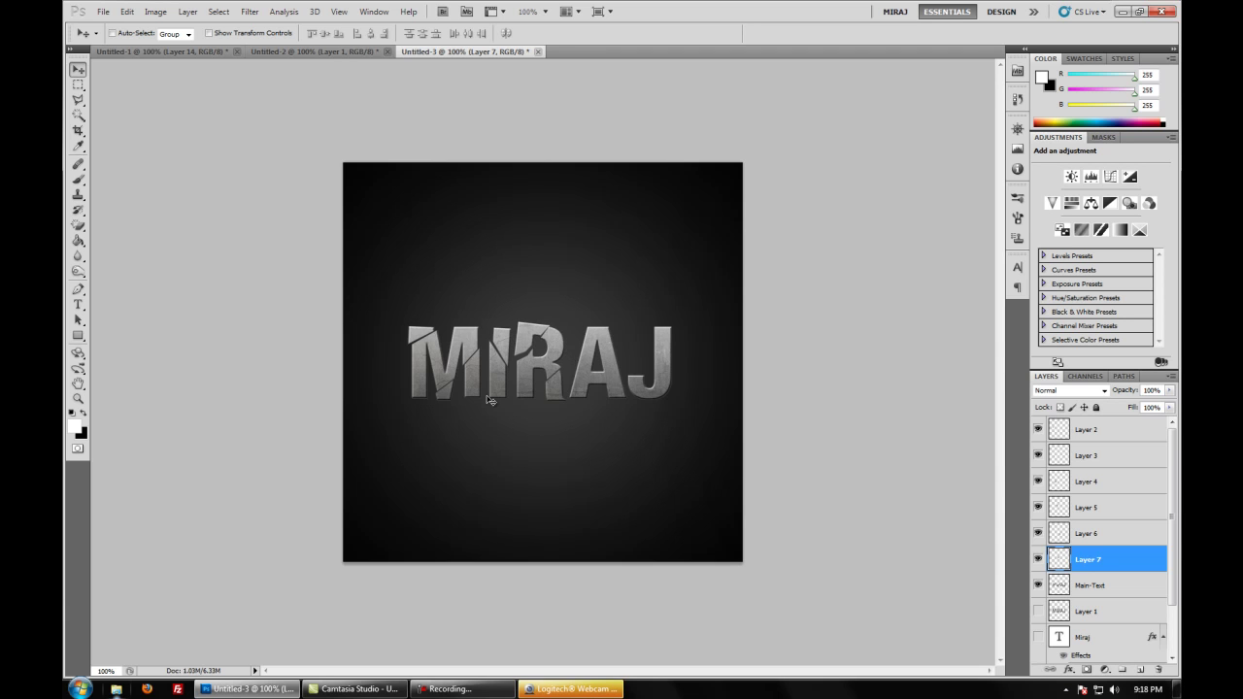
{"action": "left_click", "coordinate": [78, 99]}
- Outline the upper part of the A and cut it from Main-Text onto Layer 8
{"action": "left_click", "coordinate": [577, 330]}
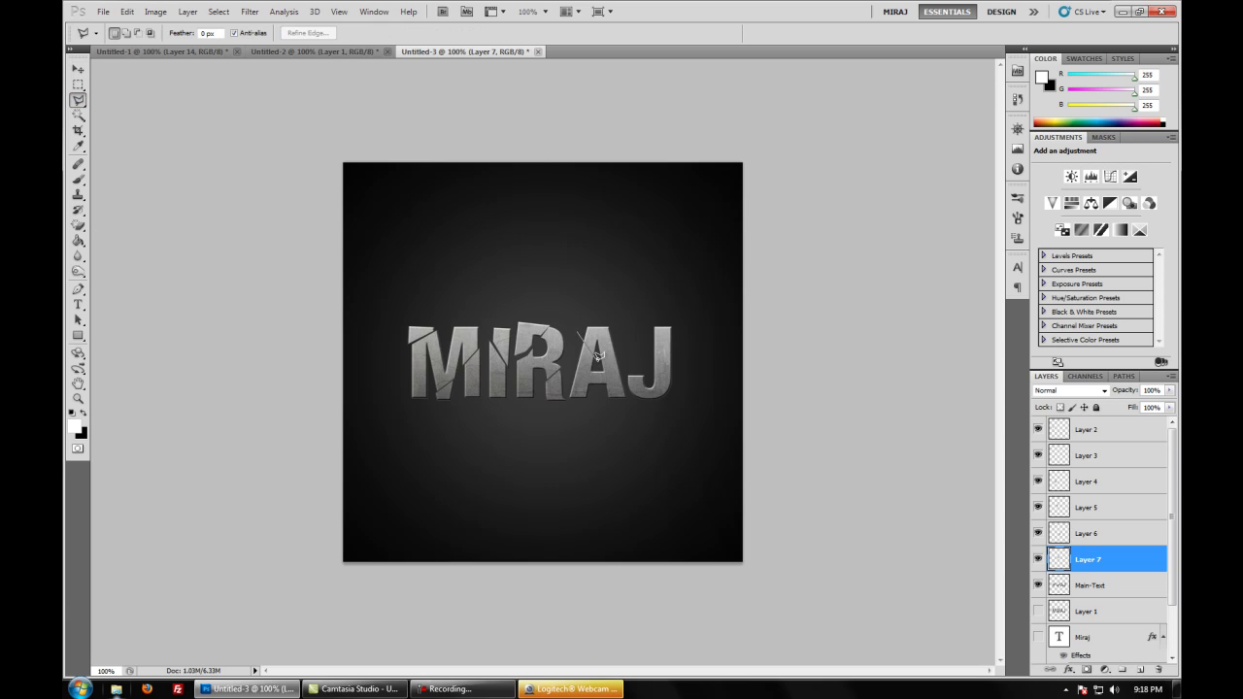
{"action": "left_click", "coordinate": [616, 322]}
{"action": "left_click", "coordinate": [578, 329]}
{"action": "left_click", "coordinate": [1066, 587]}
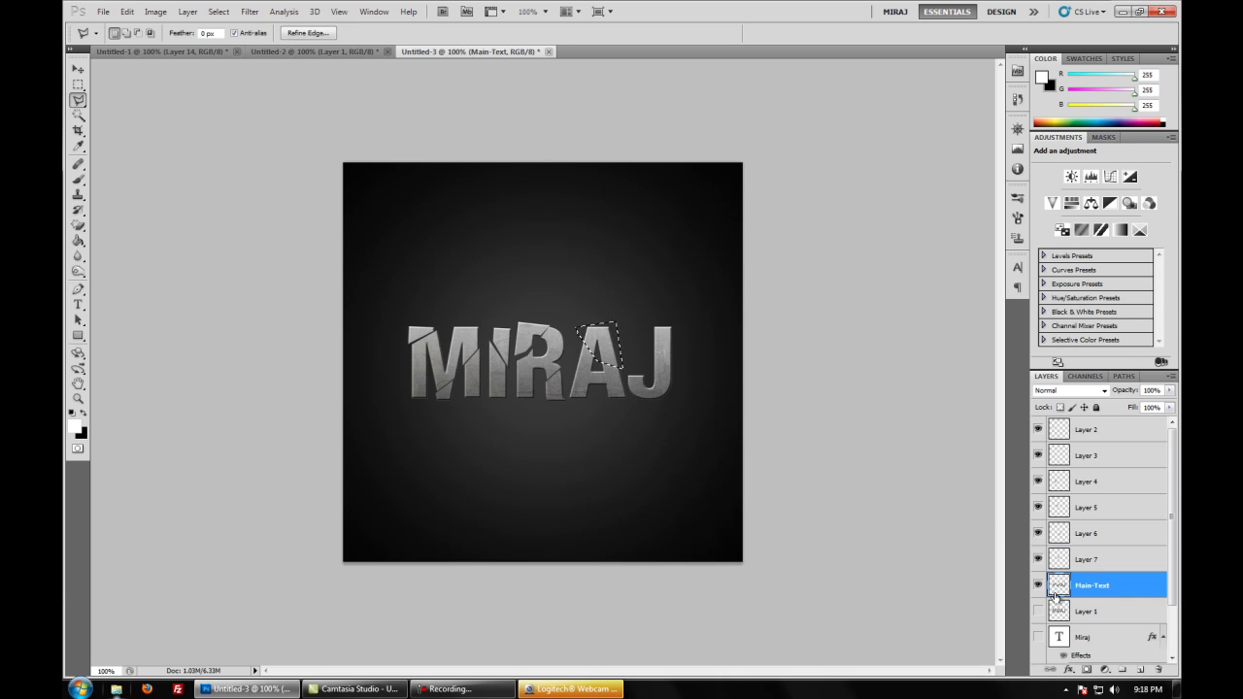
{"action": "right_click", "coordinate": [619, 352]}
{"action": "left_click", "coordinate": [663, 472]}
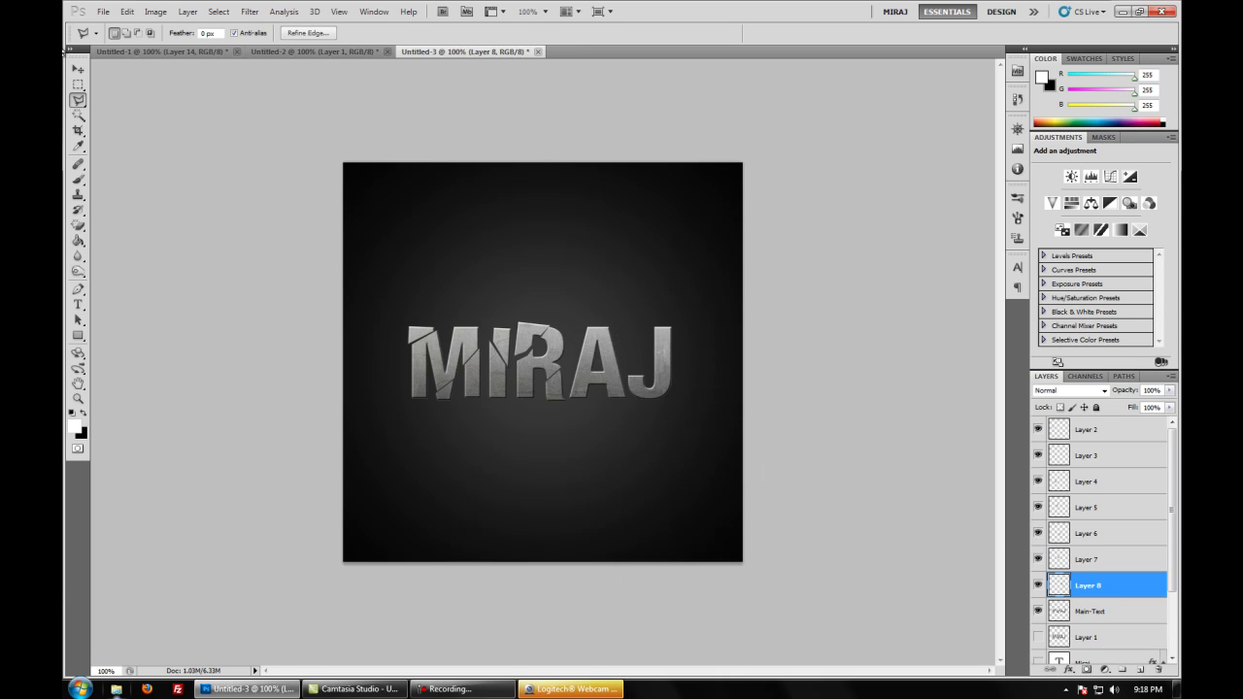
- Move the A shard, tilt it about -4.85° and apply, then nudge it slightly left
{"action": "key", "text": "v"}
{"action": "left_click_drag", "start_coordinate": [578, 333], "coordinate": [639, 373]}
{"action": "key", "text": "ctrl+t"}
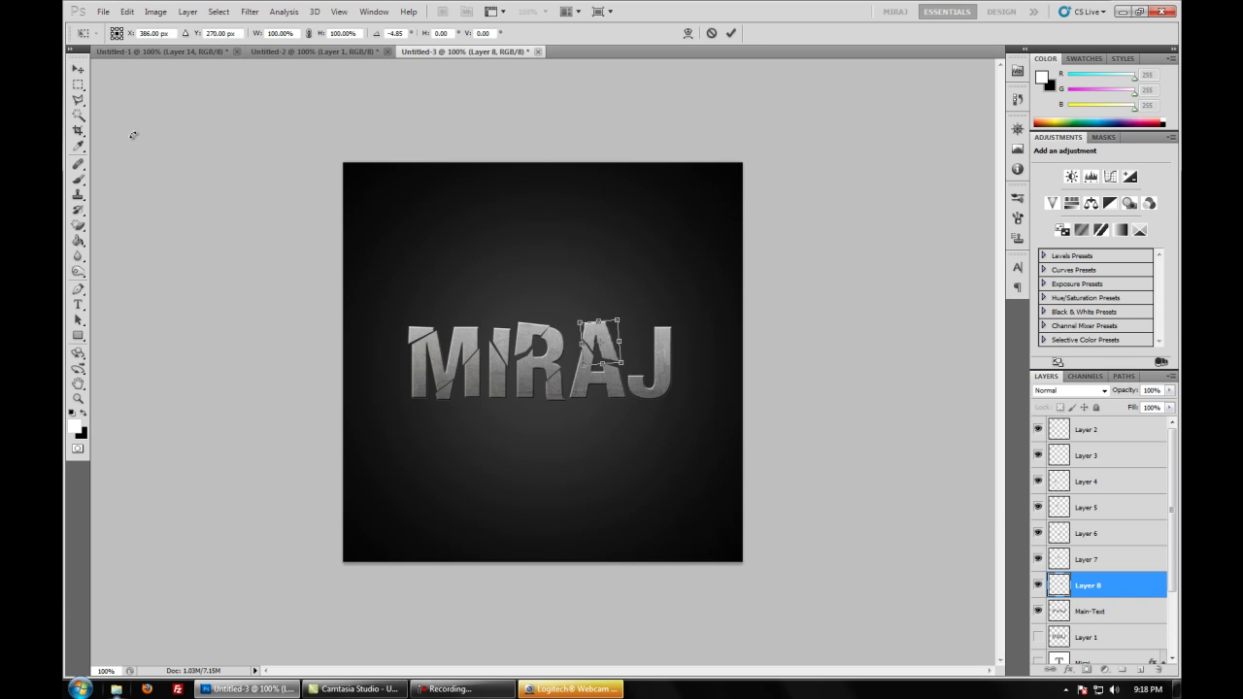
{"action": "left_click", "coordinate": [85, 69]}
{"action": "left_click", "coordinate": [584, 259]}
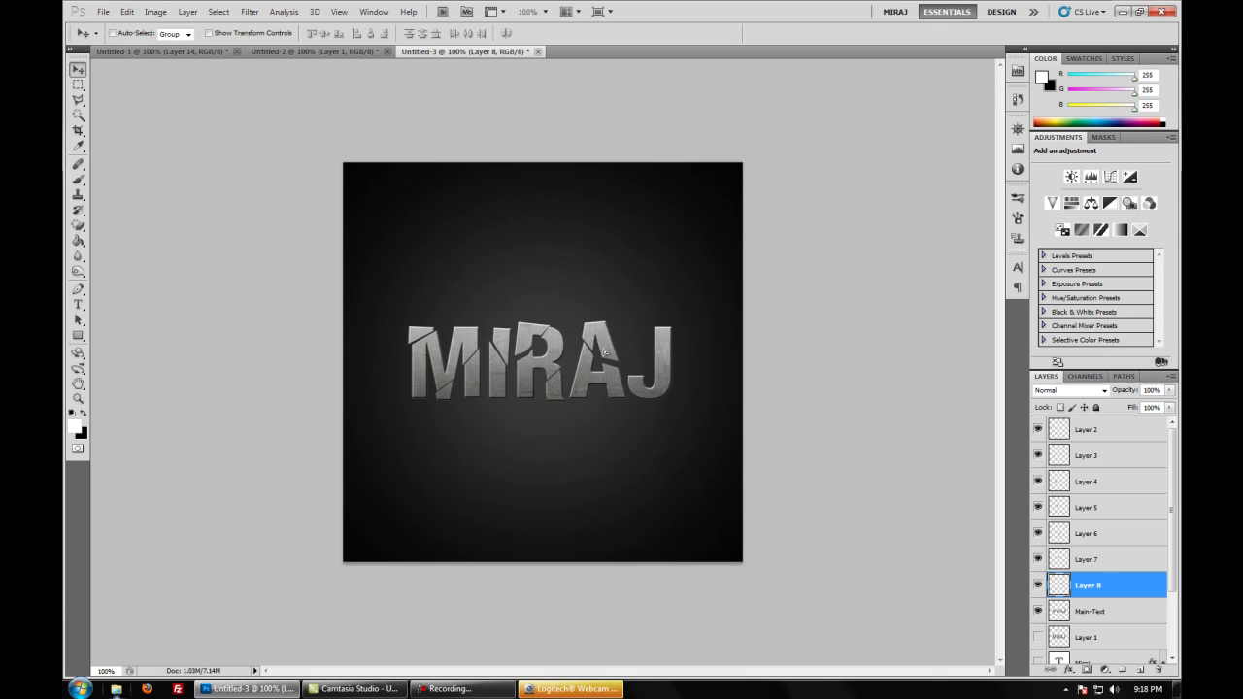
{"action": "left_click_drag", "start_coordinate": [607, 353], "coordinate": [603, 350]}
- Draw a first lasso outline around the J's top, then deselect it to start over
{"action": "left_click", "coordinate": [78, 99]}
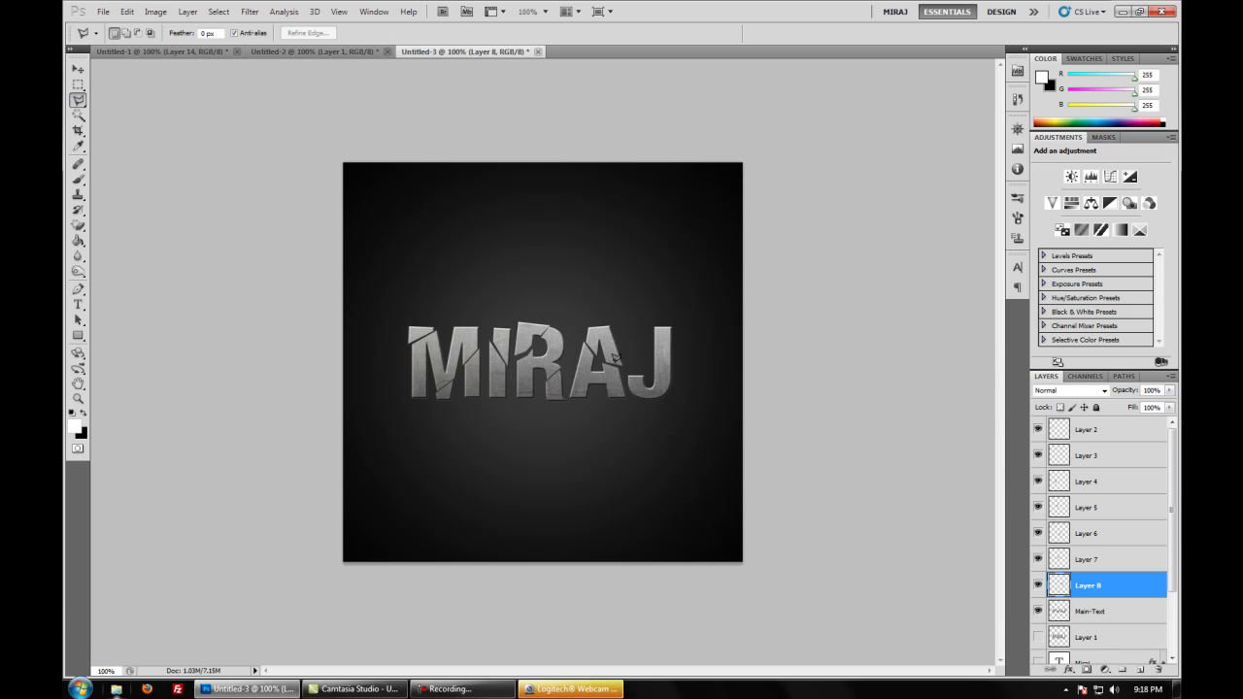
{"action": "left_click", "coordinate": [661, 366]}
{"action": "left_click", "coordinate": [677, 384]}
{"action": "left_click", "coordinate": [697, 323]}
{"action": "left_click", "coordinate": [670, 300]}
{"action": "left_click", "coordinate": [638, 309]}
{"action": "double_click", "coordinate": [653, 347]}
{"action": "key", "text": "ctrl+d"}
- Re-outline the J's top and cut it from Main-Text onto Layer 9
{"action": "left_click", "coordinate": [651, 350]}
{"action": "left_click", "coordinate": [686, 391]}
{"action": "left_click", "coordinate": [695, 338]}
{"action": "left_click", "coordinate": [685, 306]}
{"action": "left_click", "coordinate": [640, 309]}
{"action": "left_click", "coordinate": [648, 349]}
{"action": "right_click", "coordinate": [670, 341]}
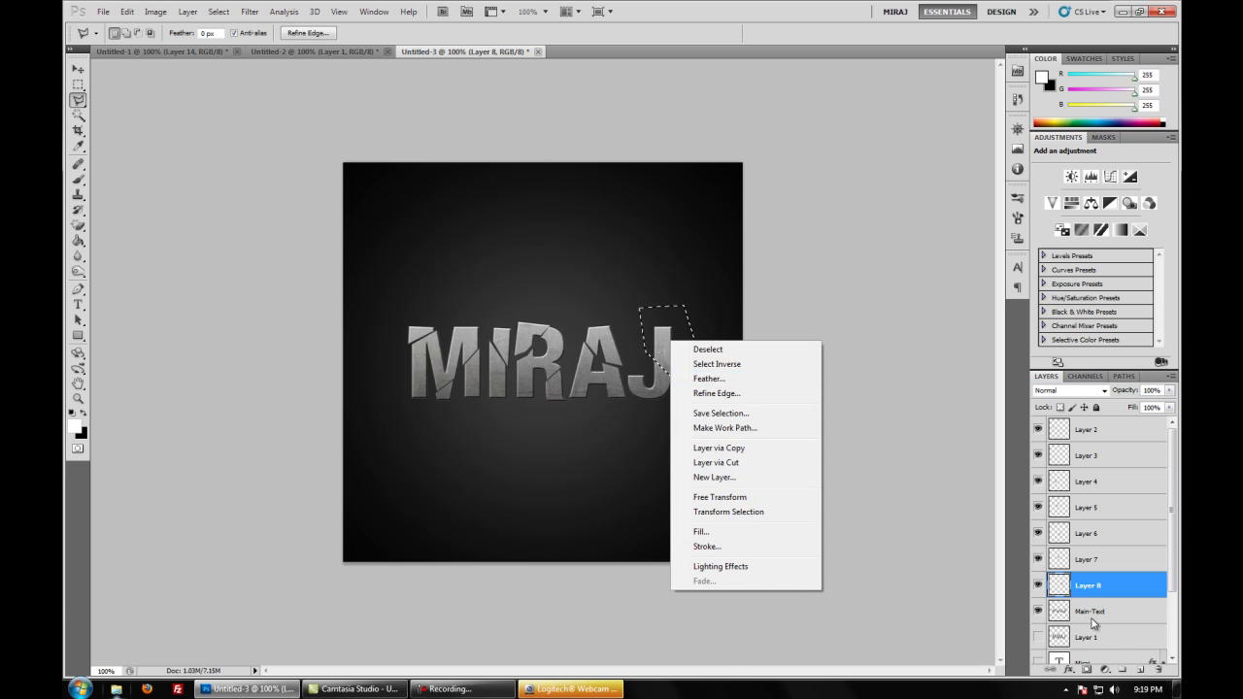
{"action": "left_click", "coordinate": [1092, 616]}
{"action": "left_click", "coordinate": [1091, 613]}
{"action": "right_click", "coordinate": [681, 343]}
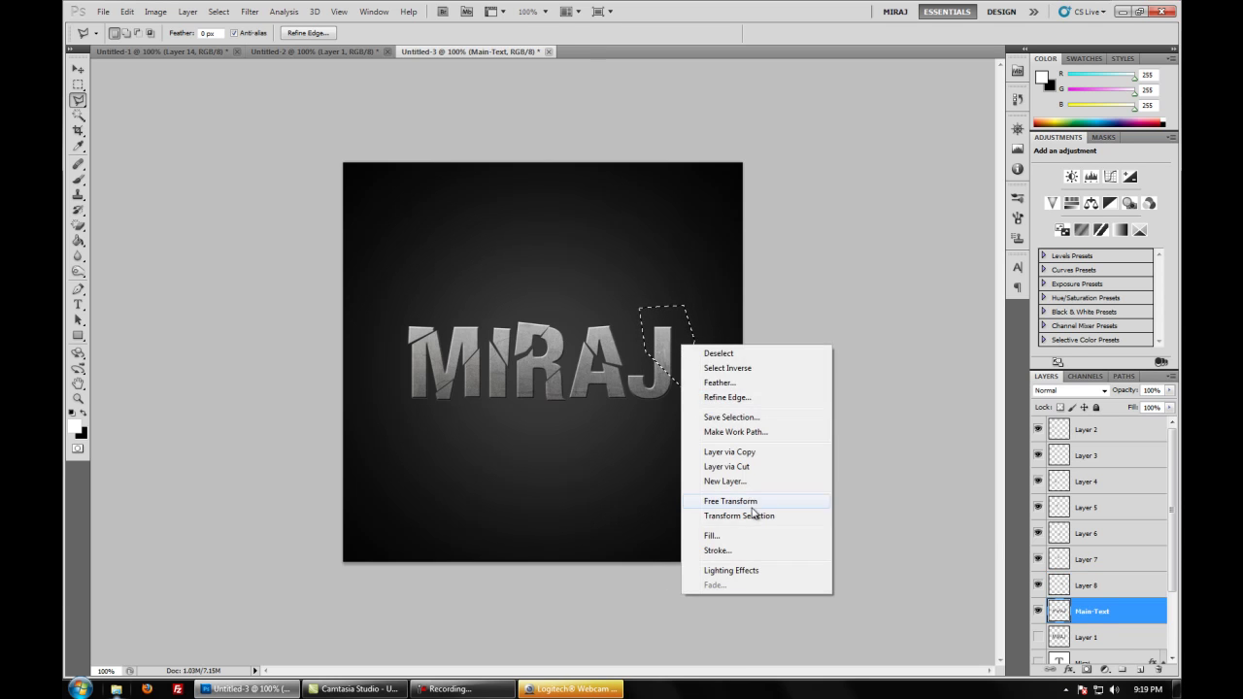
{"action": "left_click", "coordinate": [738, 467]}
- Rotate the J shard about 3° and apply, then move it right and down
{"action": "left_click", "coordinate": [78, 69]}
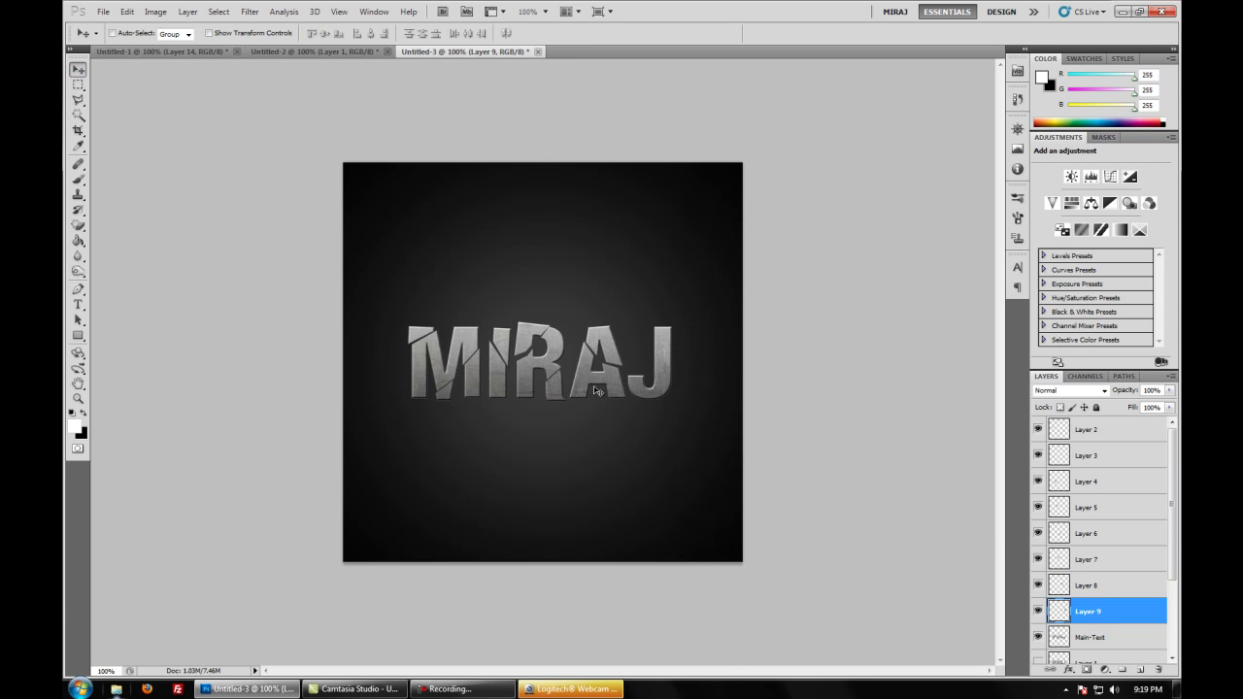
{"action": "key", "text": "ctrl+t"}
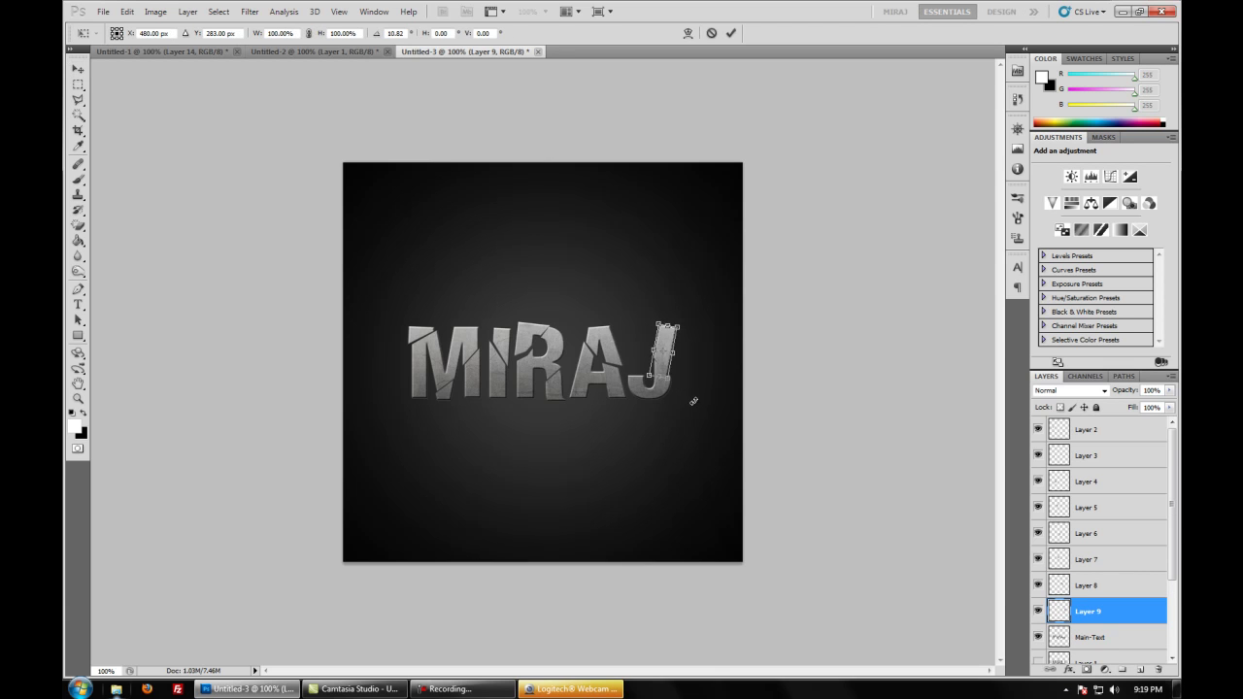
{"action": "left_click_drag", "start_coordinate": [694, 397], "coordinate": [700, 402]}
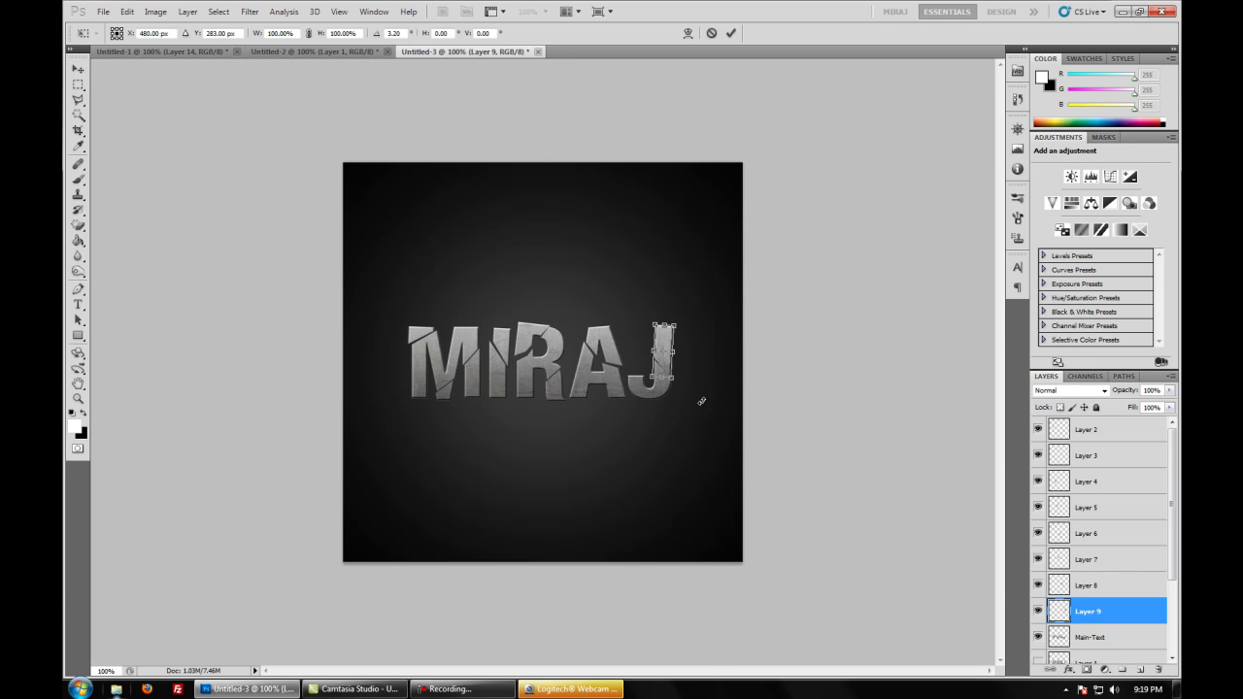
{"action": "left_click", "coordinate": [76, 68]}
{"action": "left_click", "coordinate": [564, 258]}
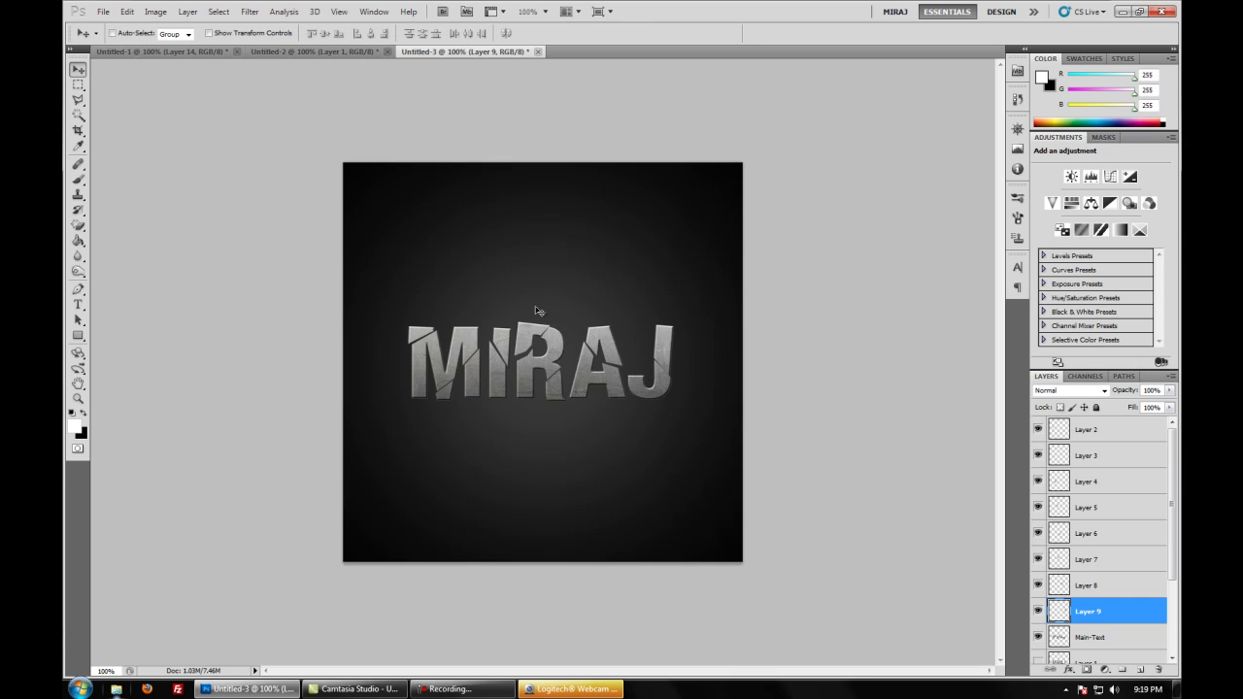
{"action": "left_click_drag", "start_coordinate": [672, 337], "coordinate": [680, 355]}
{"action": "key", "text": "Left"}
- Add Layer 10 above Layer 2 and fill it with a merged copy via Apply Image
{"action": "left_click", "coordinate": [1103, 435]}
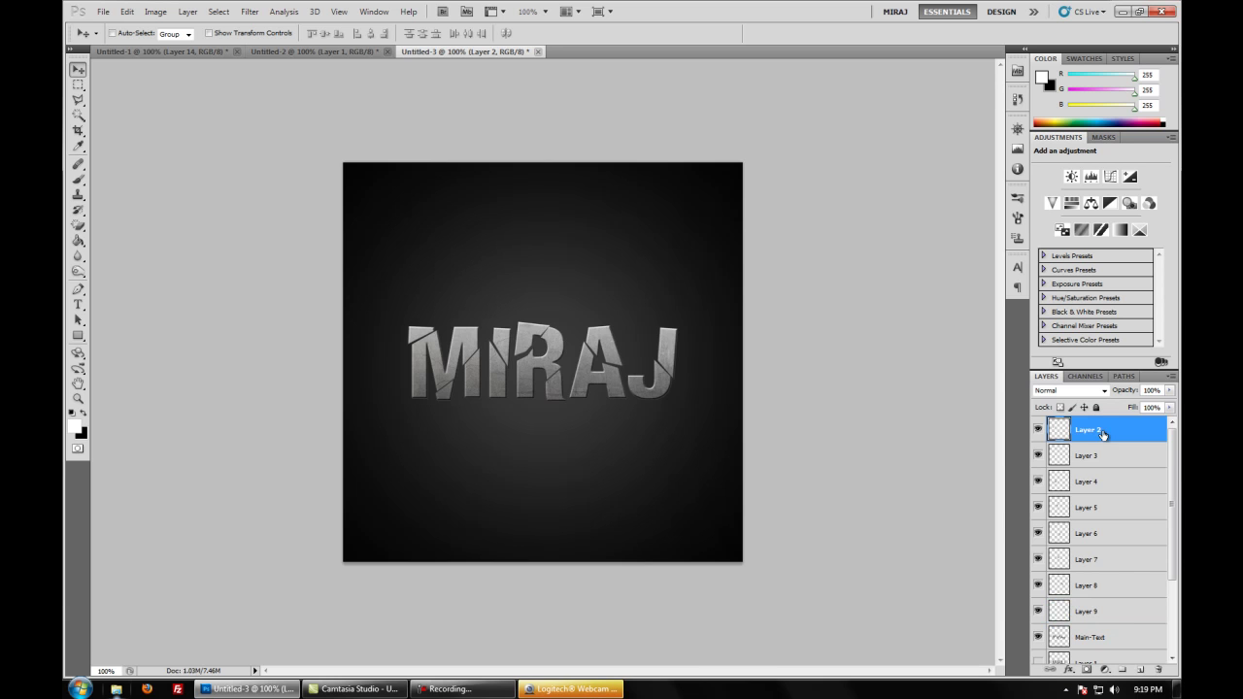
{"action": "left_click", "coordinate": [1143, 672]}
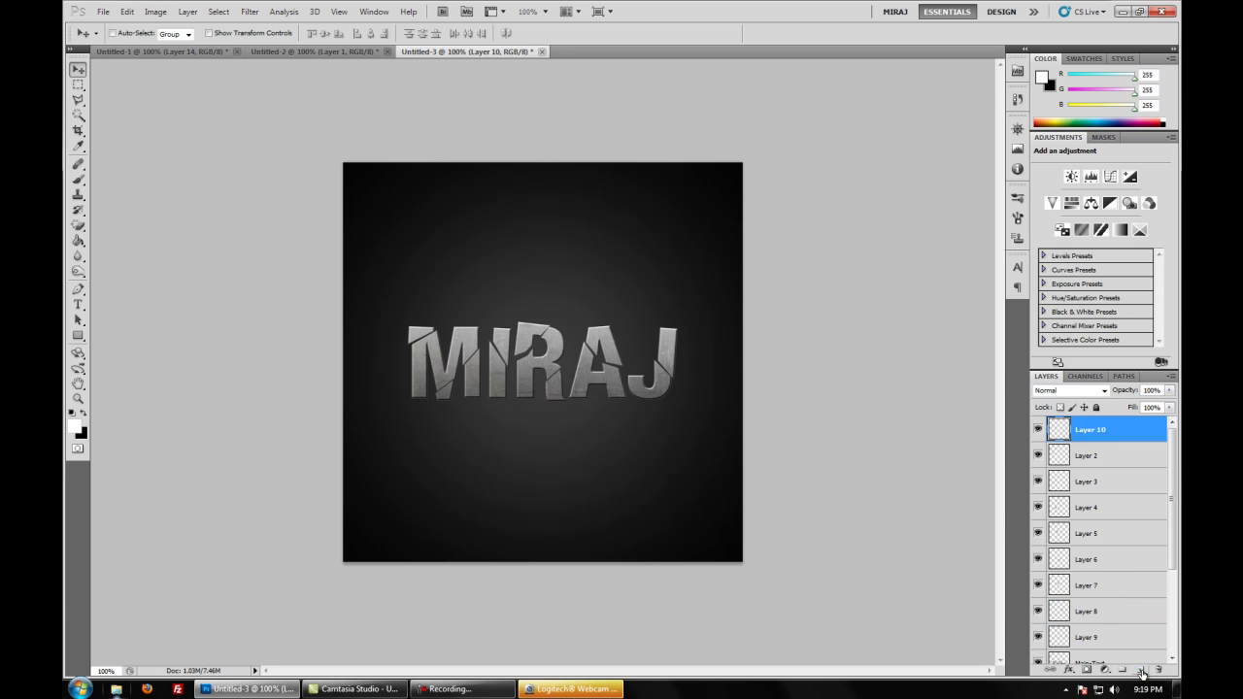
{"action": "left_click", "coordinate": [156, 11]}
{"action": "left_click", "coordinate": [215, 202]}
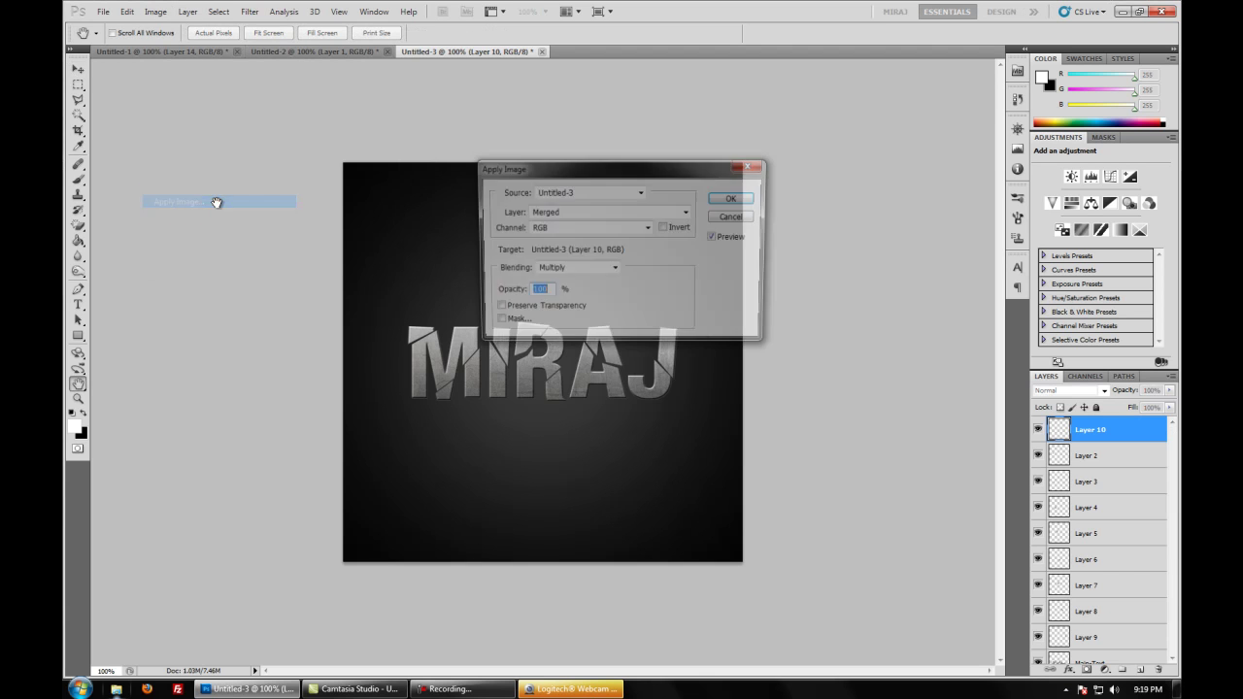
{"action": "left_click", "coordinate": [737, 201]}
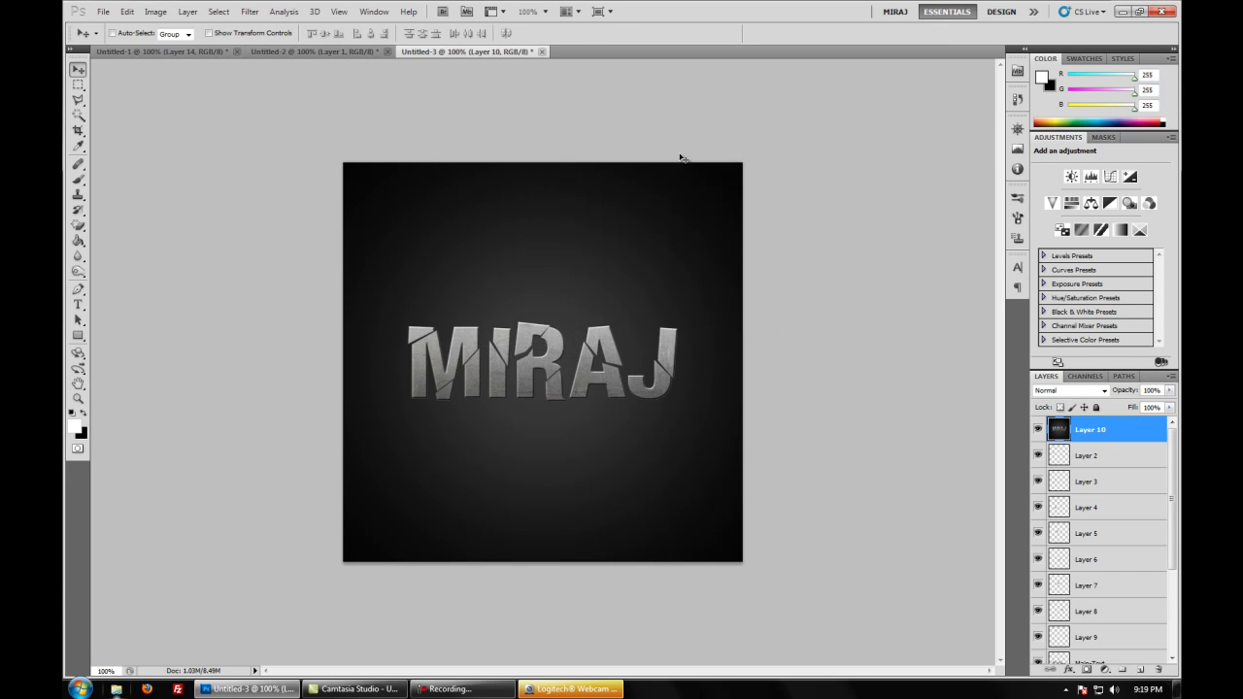
- Start a Lighting Effects spotlight and stretch, tilt and move it up-left over the text
{"action": "left_click", "coordinate": [257, 14]}
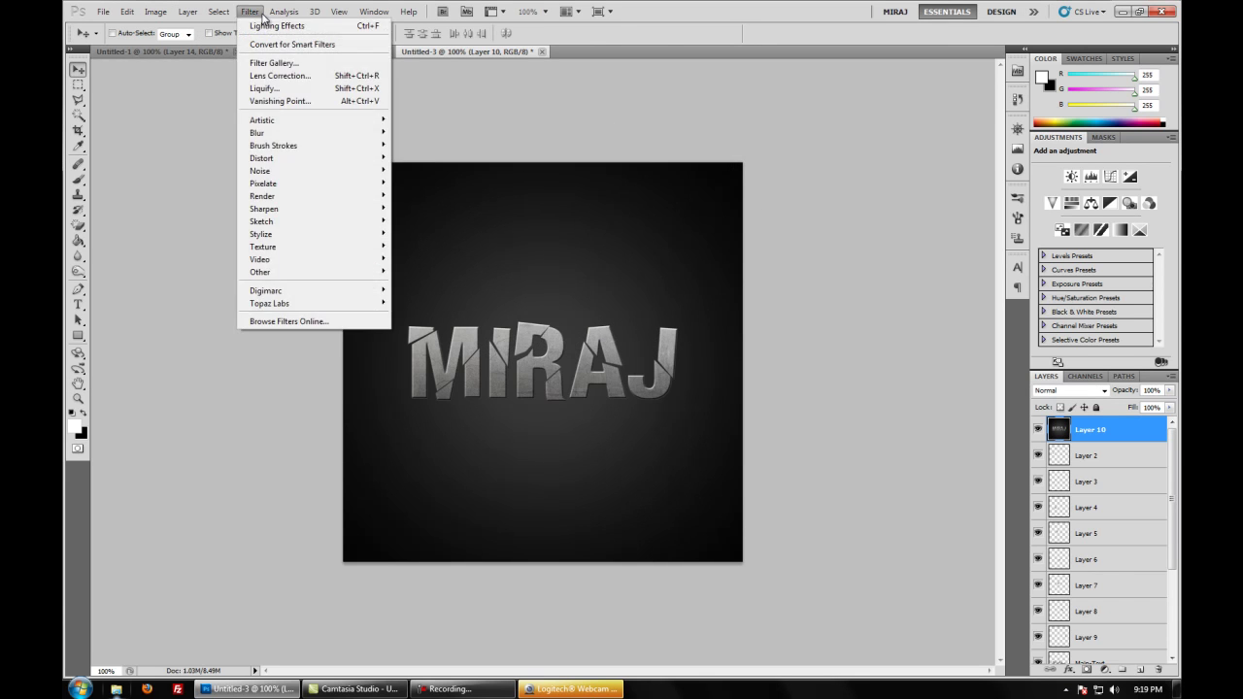
{"action": "mouse_move", "coordinate": [306, 197]}
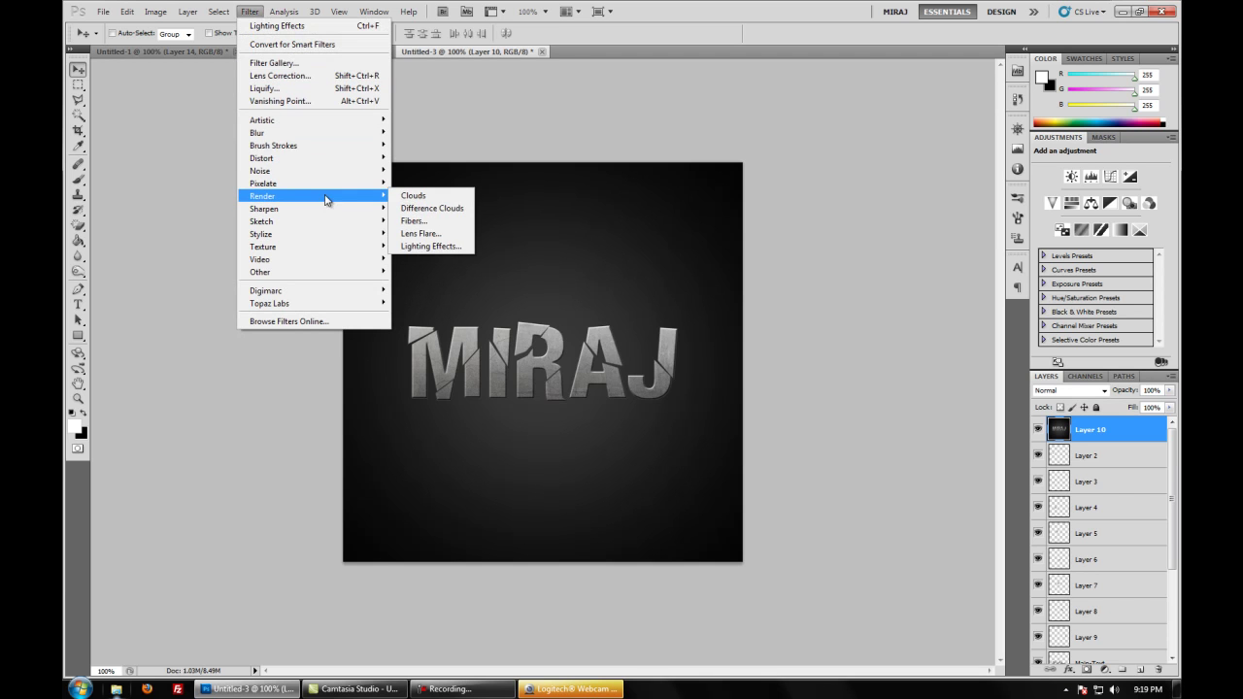
{"action": "left_click", "coordinate": [432, 246]}
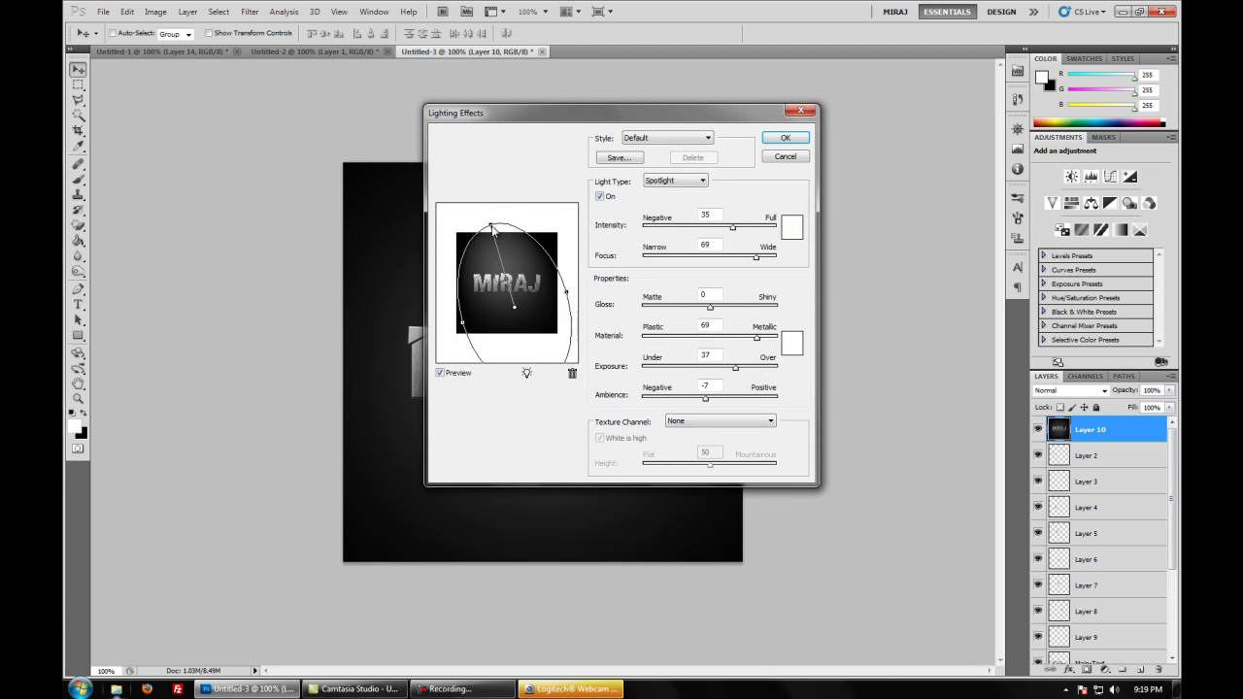
{"action": "left_click_drag", "start_coordinate": [489, 229], "coordinate": [494, 213]}
{"action": "left_click_drag", "start_coordinate": [463, 321], "coordinate": [484, 319]}
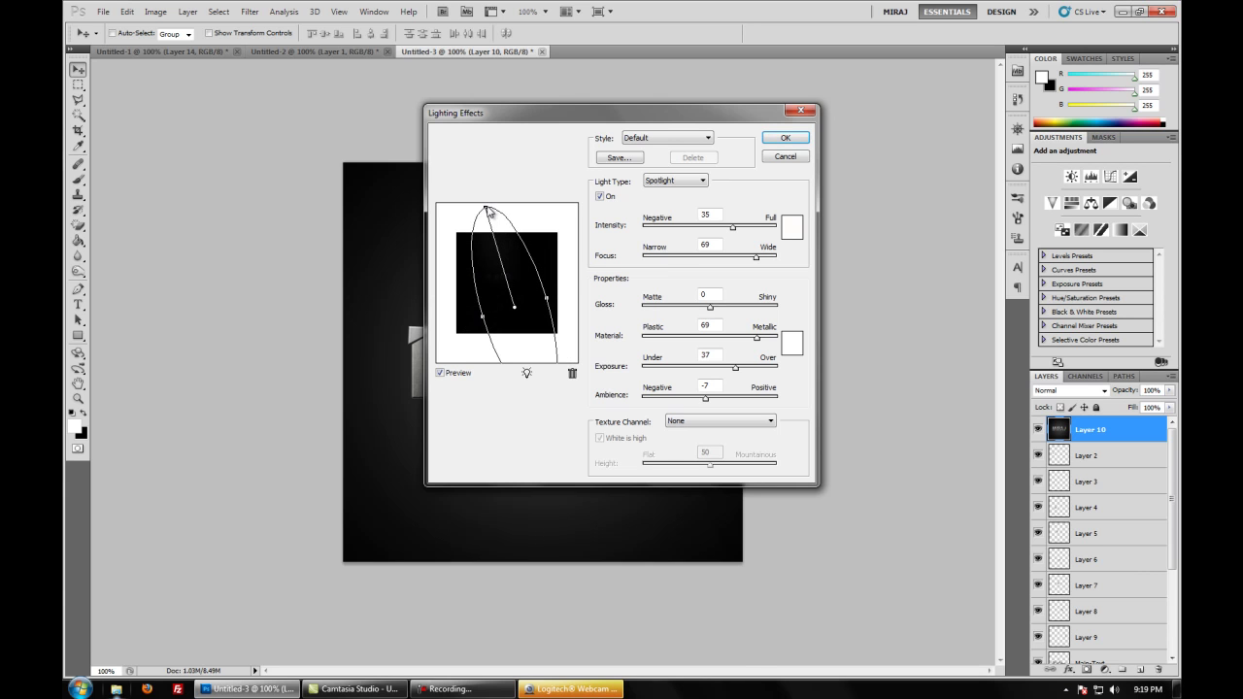
{"action": "left_click_drag", "start_coordinate": [489, 211], "coordinate": [492, 236]}
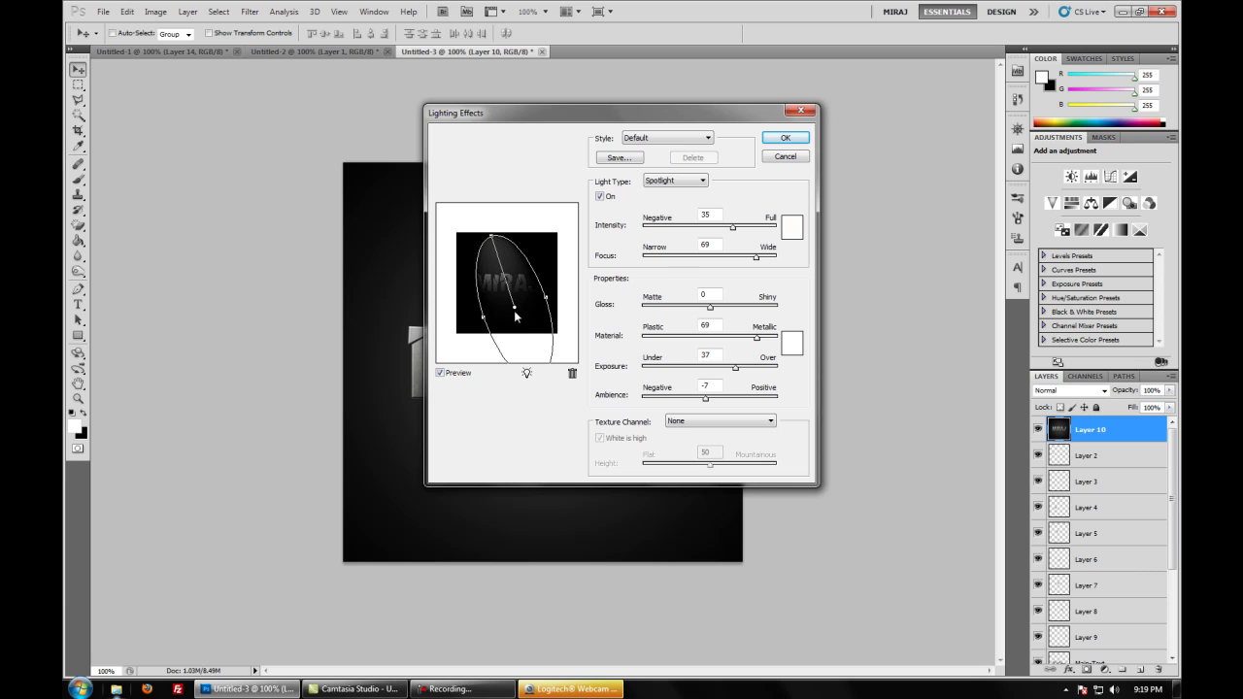
{"action": "left_click_drag", "start_coordinate": [515, 311], "coordinate": [507, 305]}
- Reveal the MIR letters in the preview and reshape the spotlight ellipse wider and taller
{"action": "left_click_drag", "start_coordinate": [462, 108], "coordinate": [596, 107]}
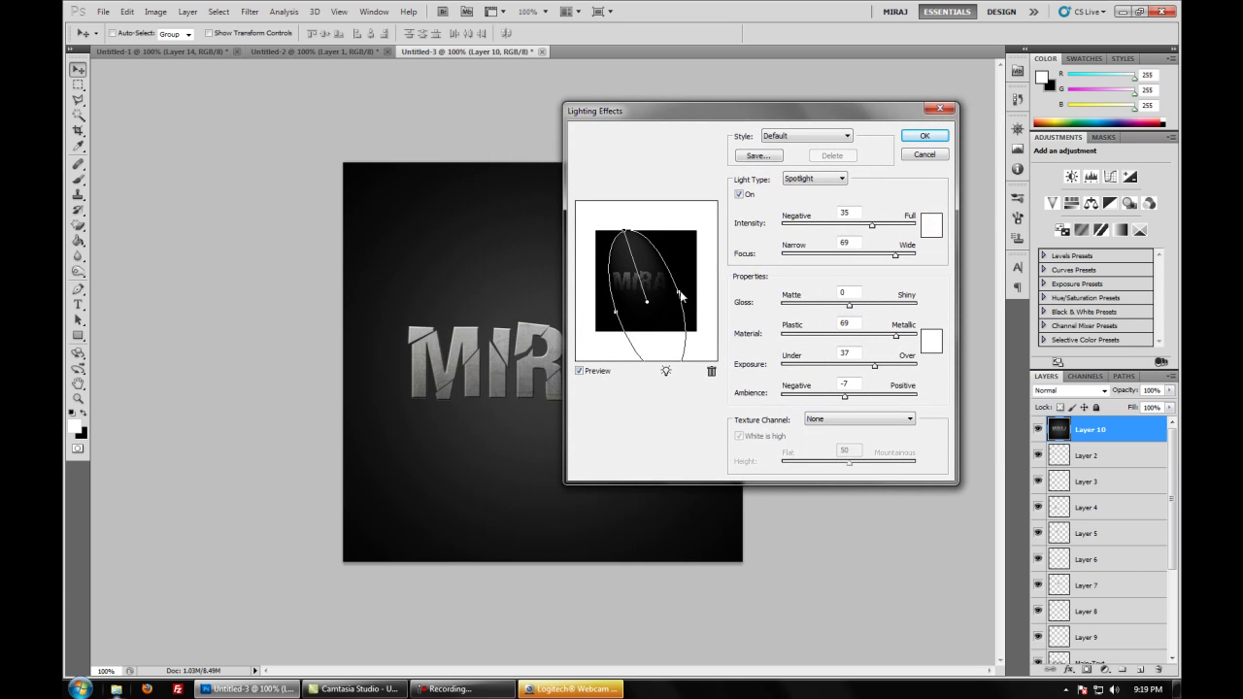
{"action": "mouse_move", "coordinate": [680, 290]}
{"action": "left_mouse_down"}
{"action": "mouse_move", "coordinate": [704, 281]}
{"action": "mouse_move", "coordinate": [672, 294]}
{"action": "left_mouse_up"}
{"action": "left_click_drag", "start_coordinate": [627, 231], "coordinate": [638, 282]}
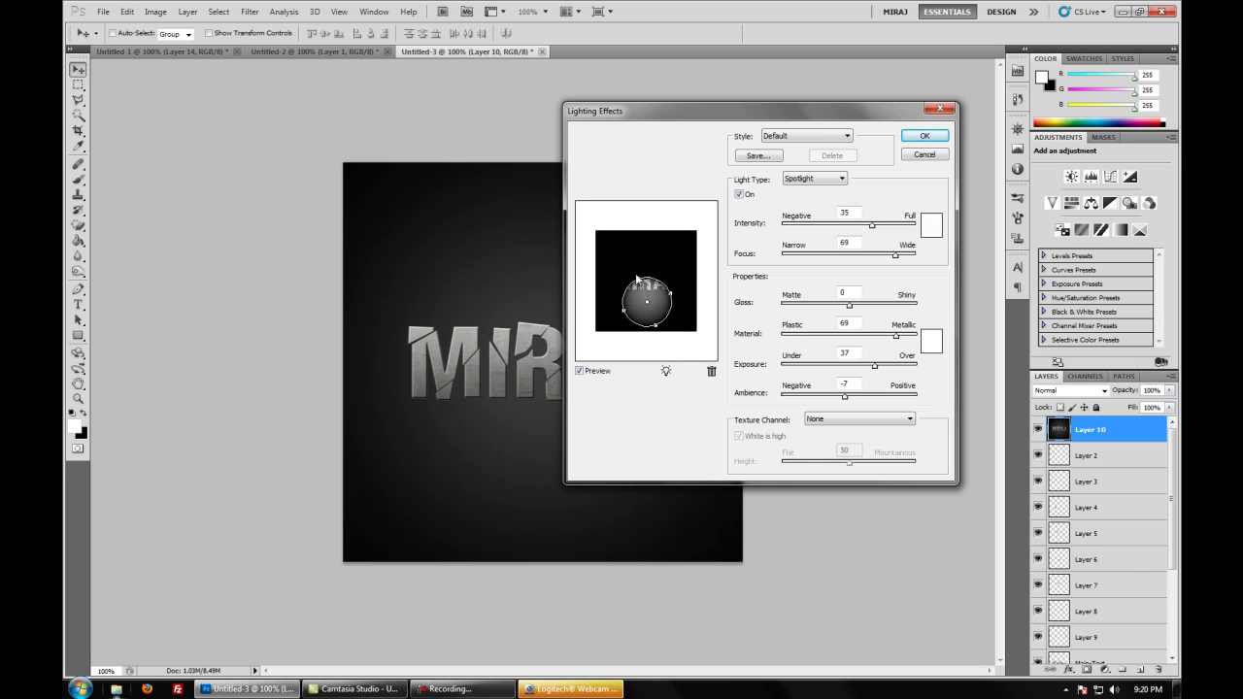
{"action": "left_click_drag", "start_coordinate": [639, 282], "coordinate": [633, 239]}
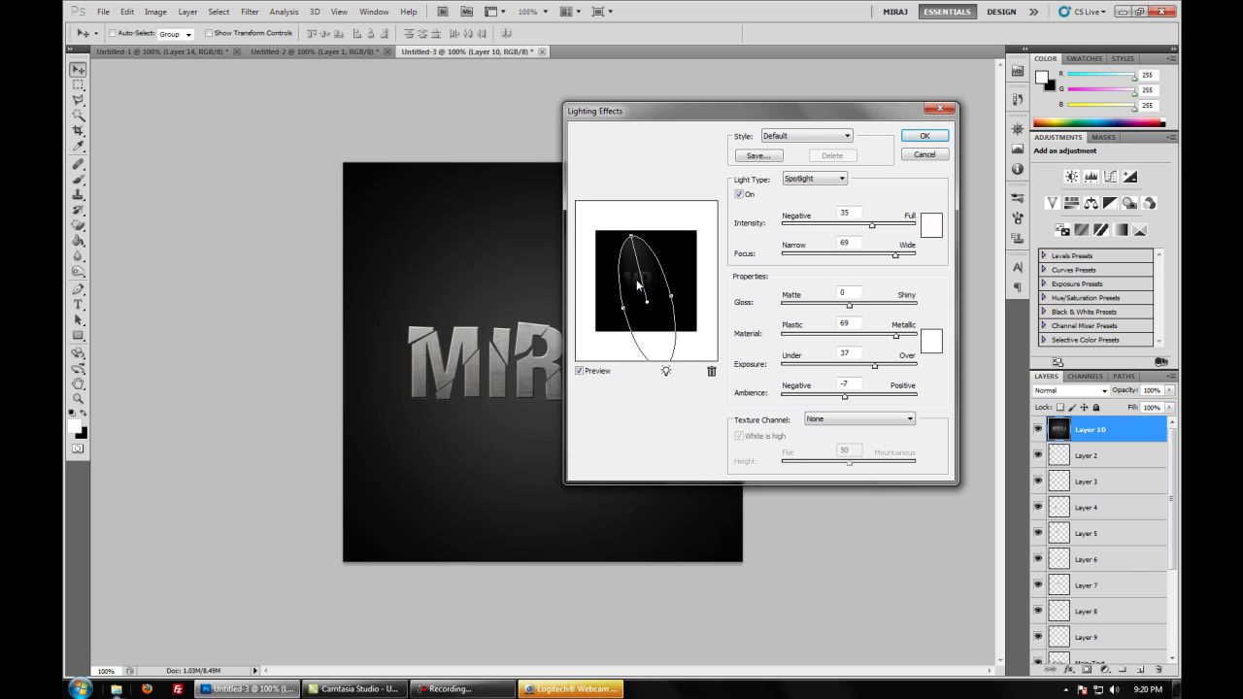
{"action": "left_click_drag", "start_coordinate": [648, 307], "coordinate": [683, 289]}
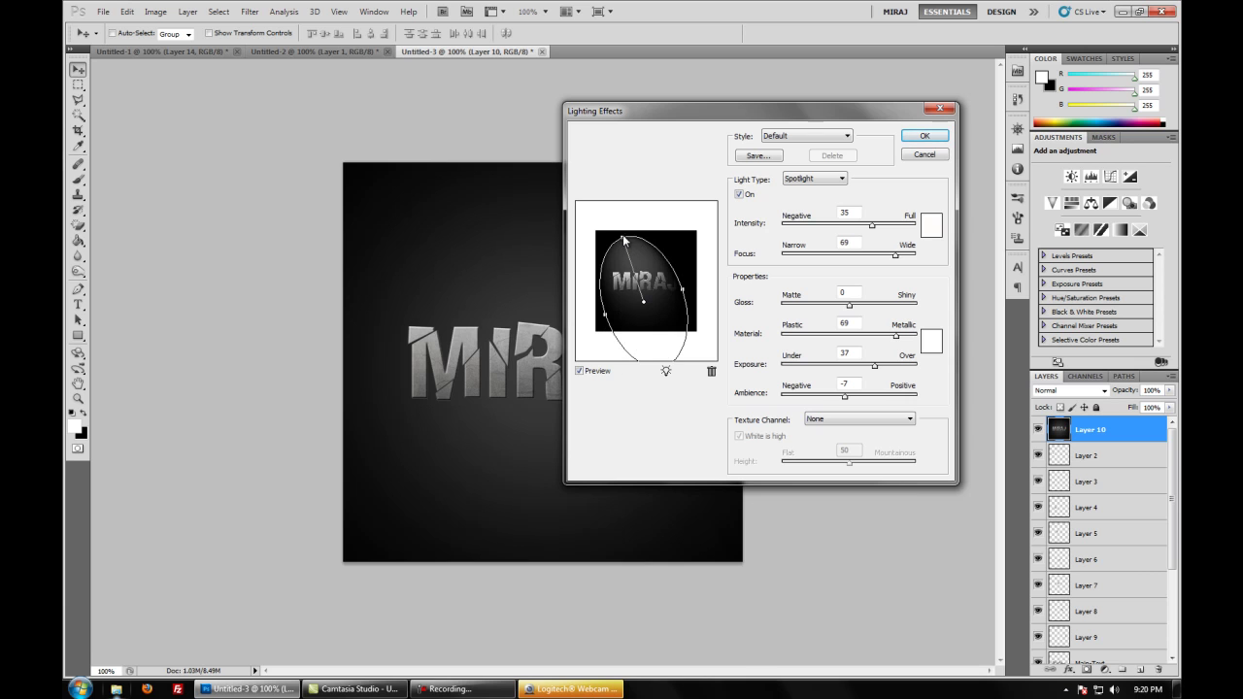
{"action": "left_click_drag", "start_coordinate": [622, 229], "coordinate": [622, 220]}
{"action": "left_click_drag", "start_coordinate": [684, 294], "coordinate": [647, 302]}
- Set the spotlight to focus 100, exposure 73, intensity 40 and ambience -4, then apply it
{"action": "left_click_drag", "start_coordinate": [874, 365], "coordinate": [916, 362]}
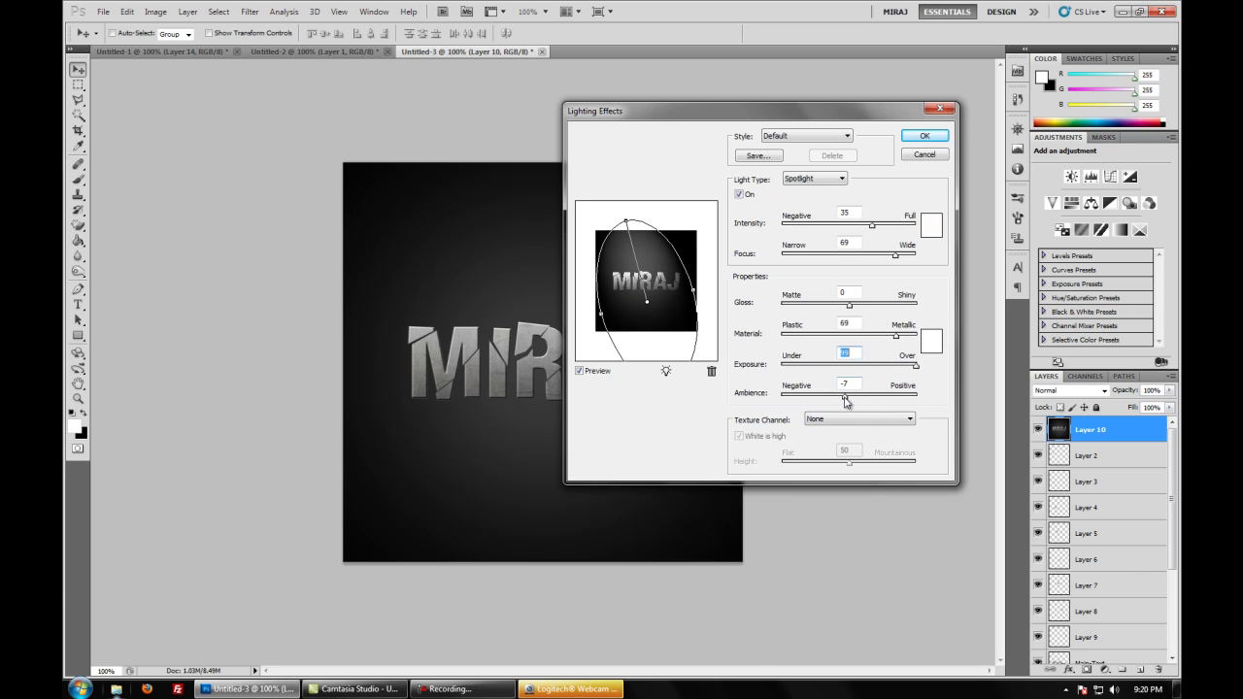
{"action": "mouse_move", "coordinate": [846, 397]}
{"action": "left_mouse_down"}
{"action": "mouse_move", "coordinate": [831, 398]}
{"action": "mouse_move", "coordinate": [841, 398]}
{"action": "left_mouse_up"}
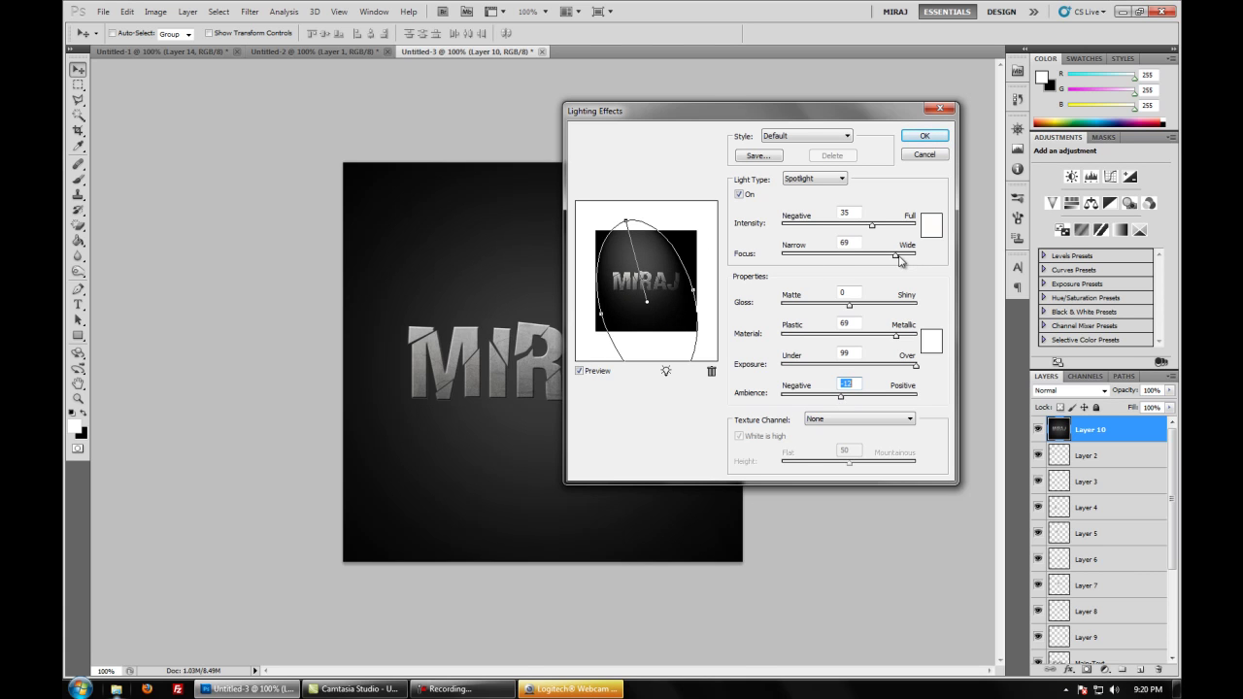
{"action": "mouse_move", "coordinate": [896, 255]}
{"action": "left_mouse_down"}
{"action": "mouse_move", "coordinate": [934, 256]}
{"action": "mouse_move", "coordinate": [860, 258]}
{"action": "mouse_move", "coordinate": [891, 257]}
{"action": "left_mouse_up"}
{"action": "left_click_drag", "start_coordinate": [917, 366], "coordinate": [900, 371]}
{"action": "left_click_drag", "start_coordinate": [877, 228], "coordinate": [878, 227]}
{"action": "left_click_drag", "start_coordinate": [841, 397], "coordinate": [847, 401]}
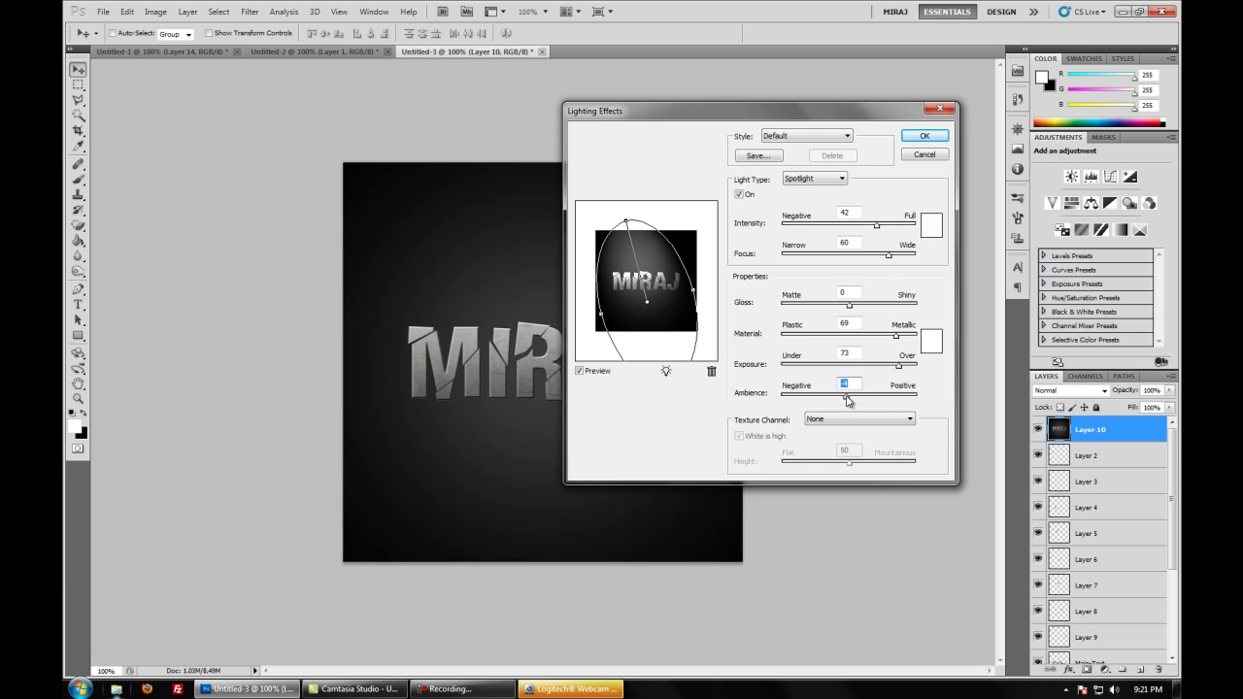
{"action": "left_click_drag", "start_coordinate": [880, 230], "coordinate": [877, 230]}
{"action": "left_click", "coordinate": [922, 137]}
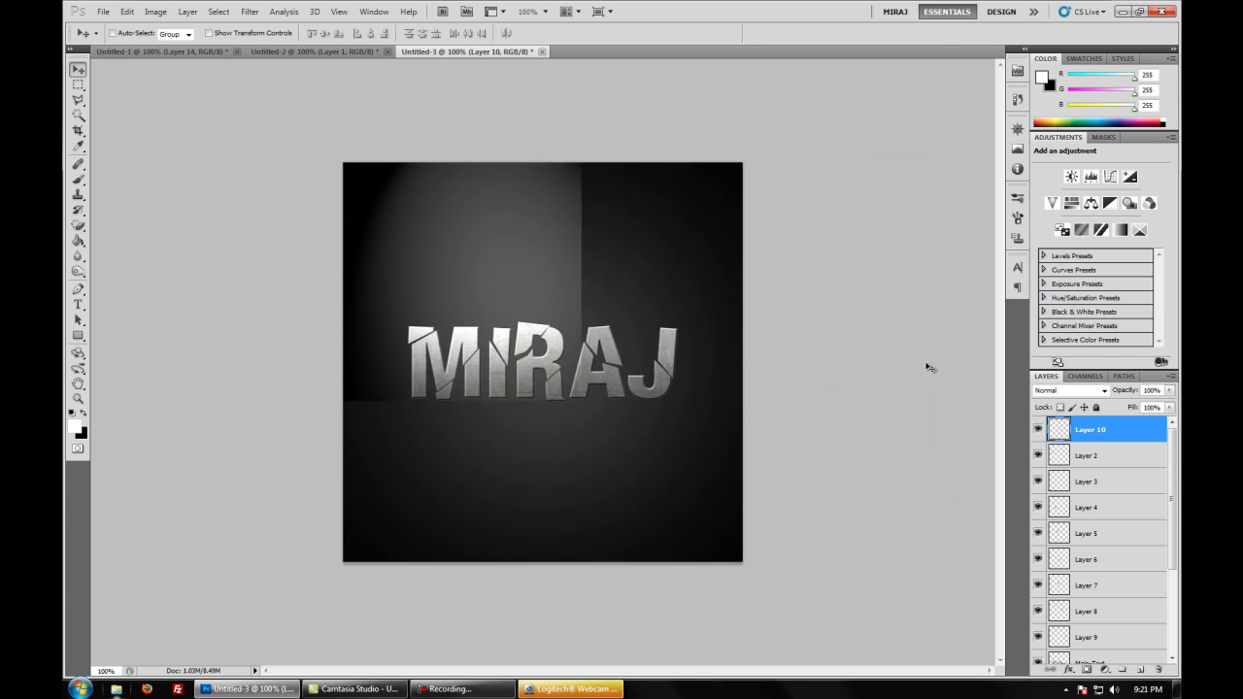
- Blend Layer 10 in Lighten mode at about 63% opacity
{"action": "left_click", "coordinate": [1059, 393]}
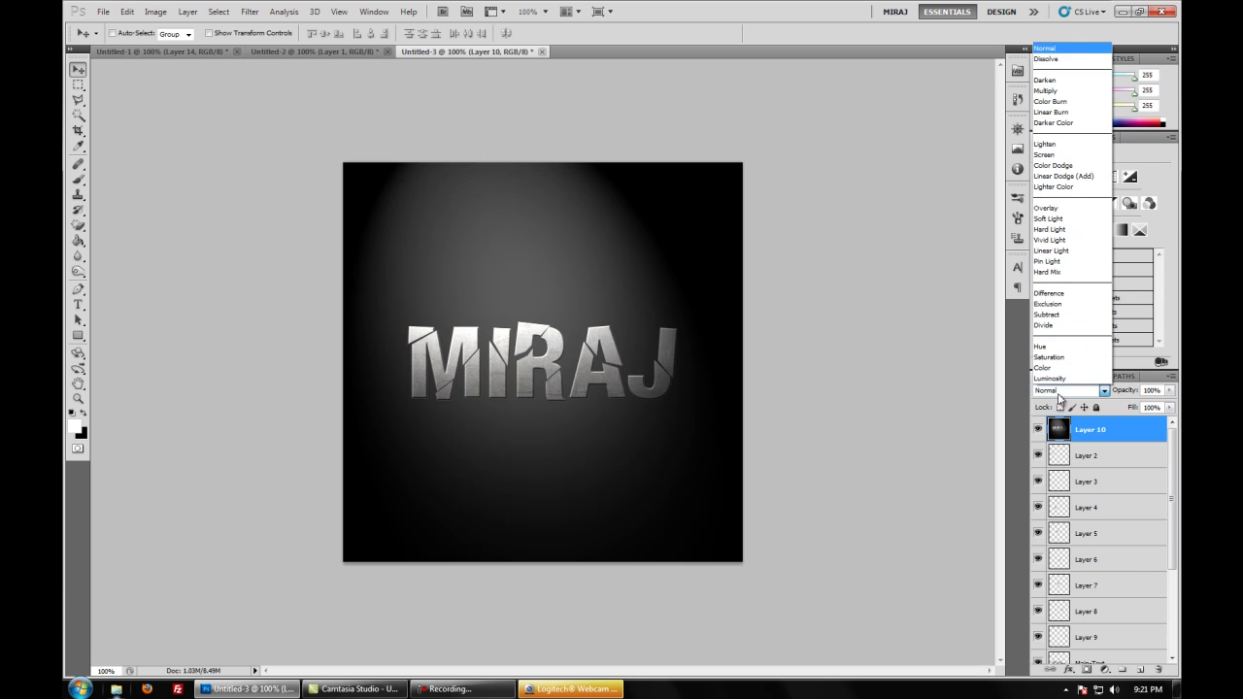
{"action": "left_click", "coordinate": [1046, 145]}
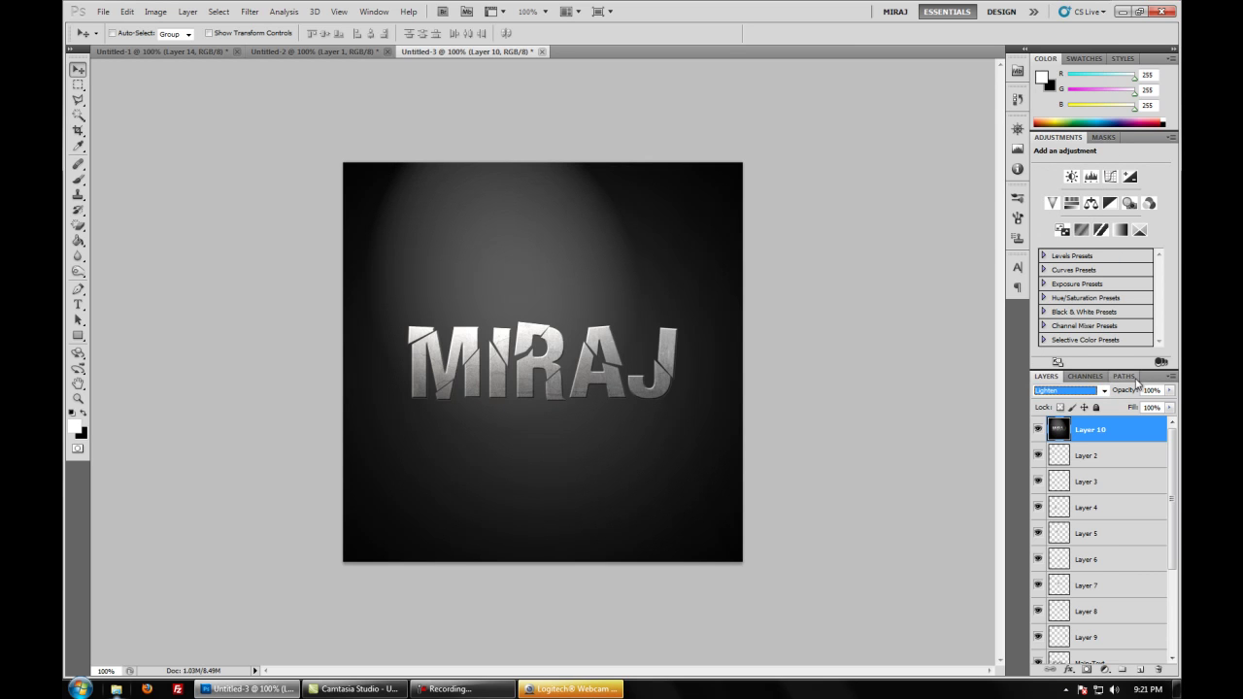
{"action": "left_click", "coordinate": [1170, 392]}
{"action": "mouse_move", "coordinate": [1172, 408]}
{"action": "left_mouse_down"}
{"action": "mouse_move", "coordinate": [1135, 408]}
{"action": "mouse_move", "coordinate": [1150, 412]}
{"action": "left_mouse_up"}
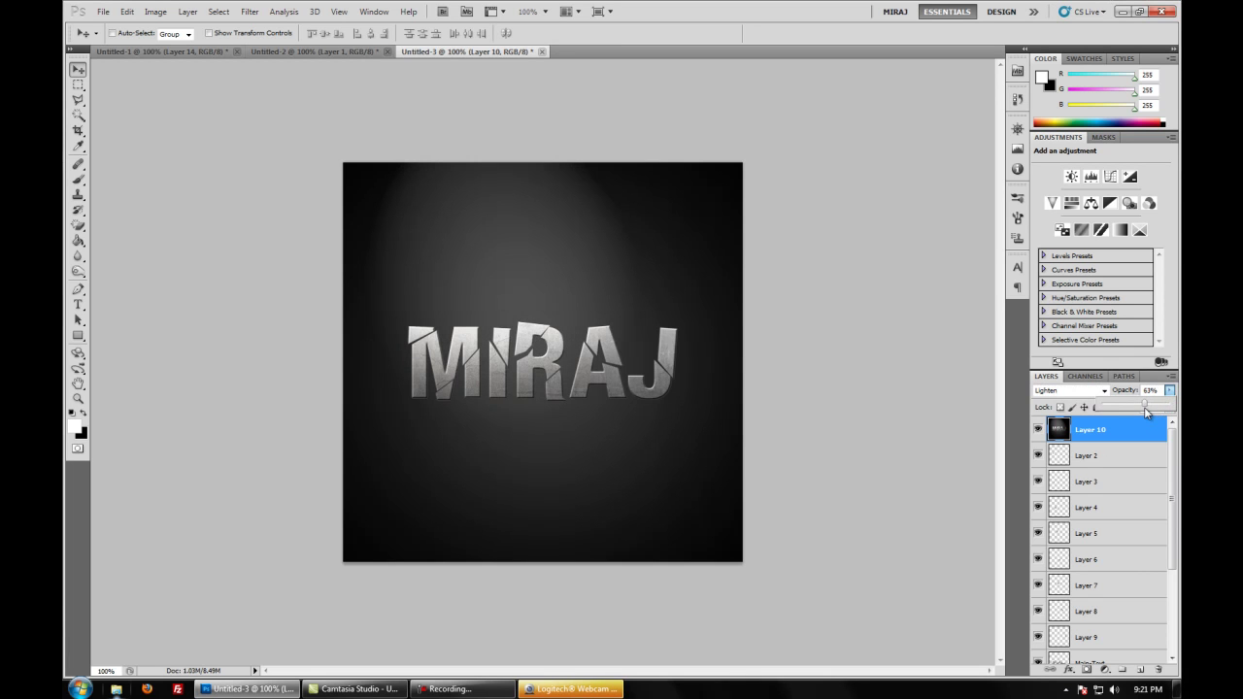